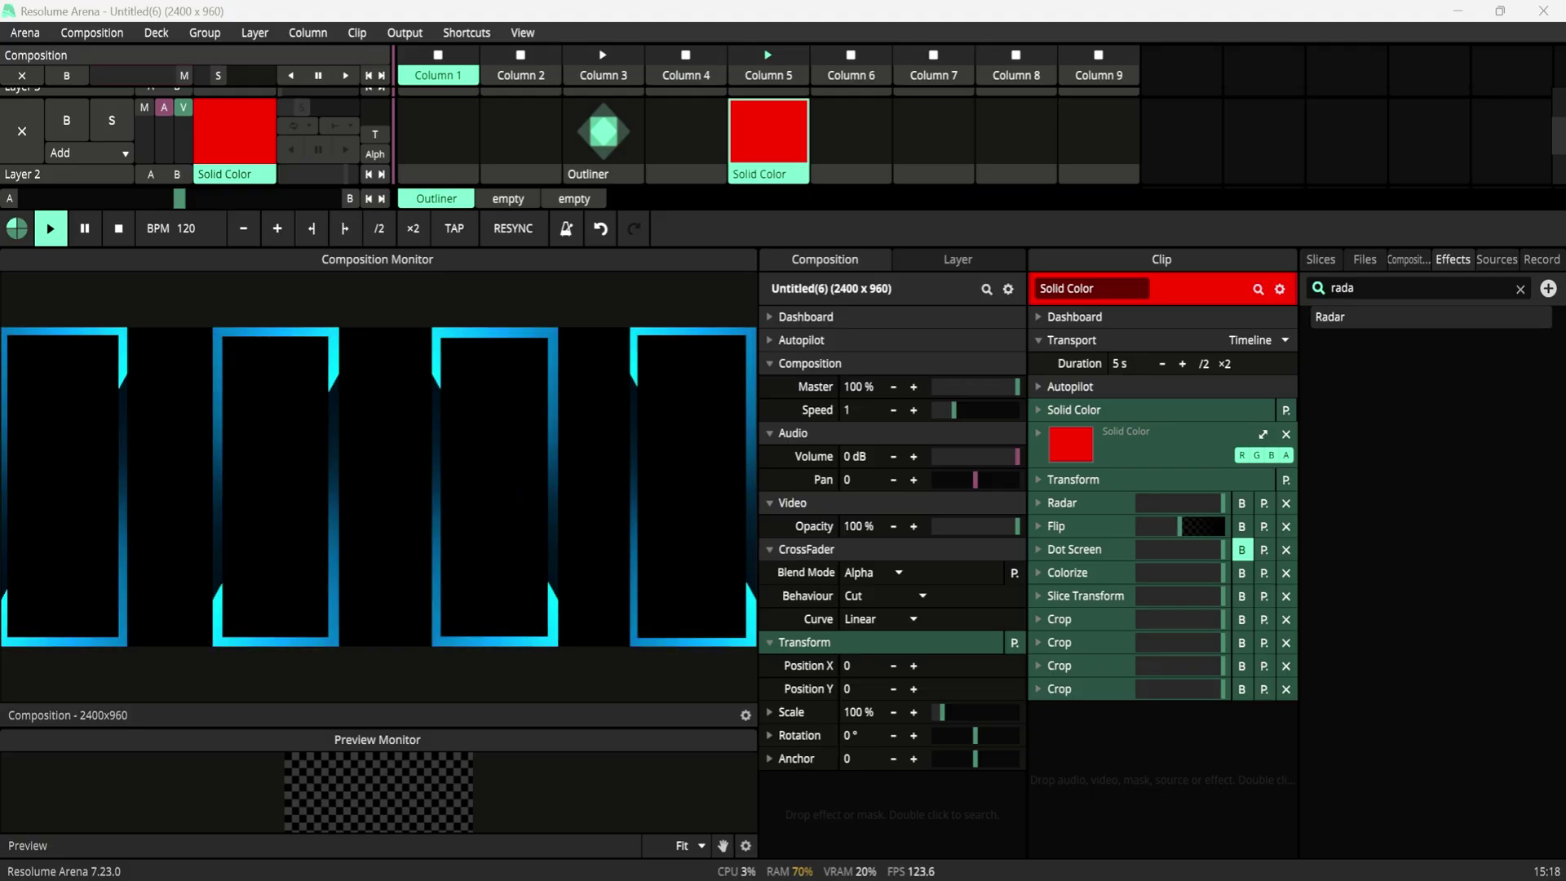
Stop the playing Layer 2 clip, add a Solid Color source to Layer 3 in Column 7, and trigger it
left_click(829, 150)
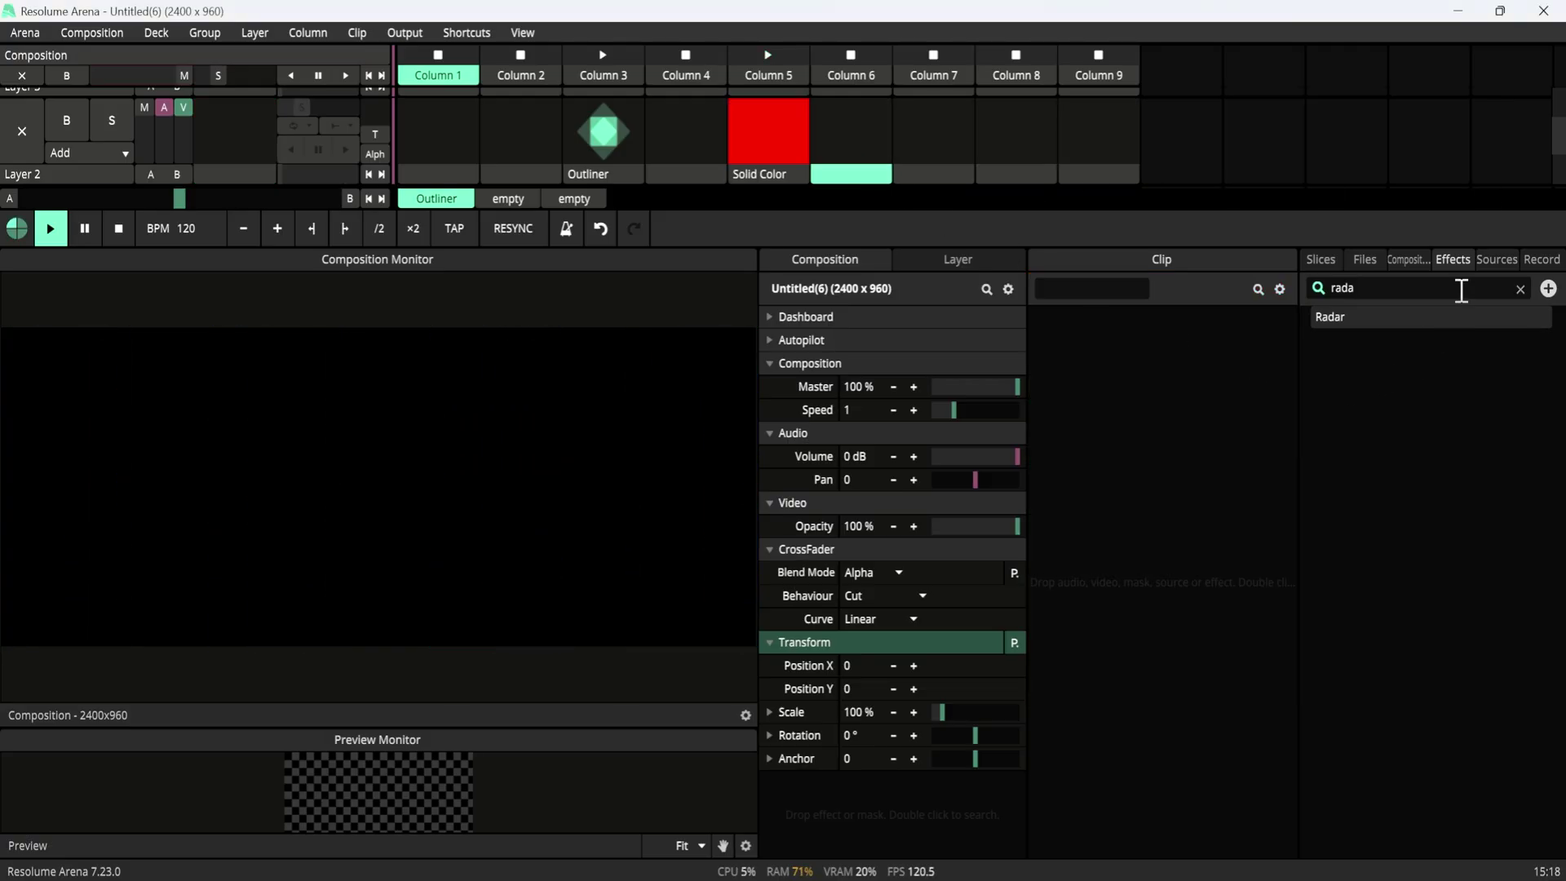
left_click(1490, 260)
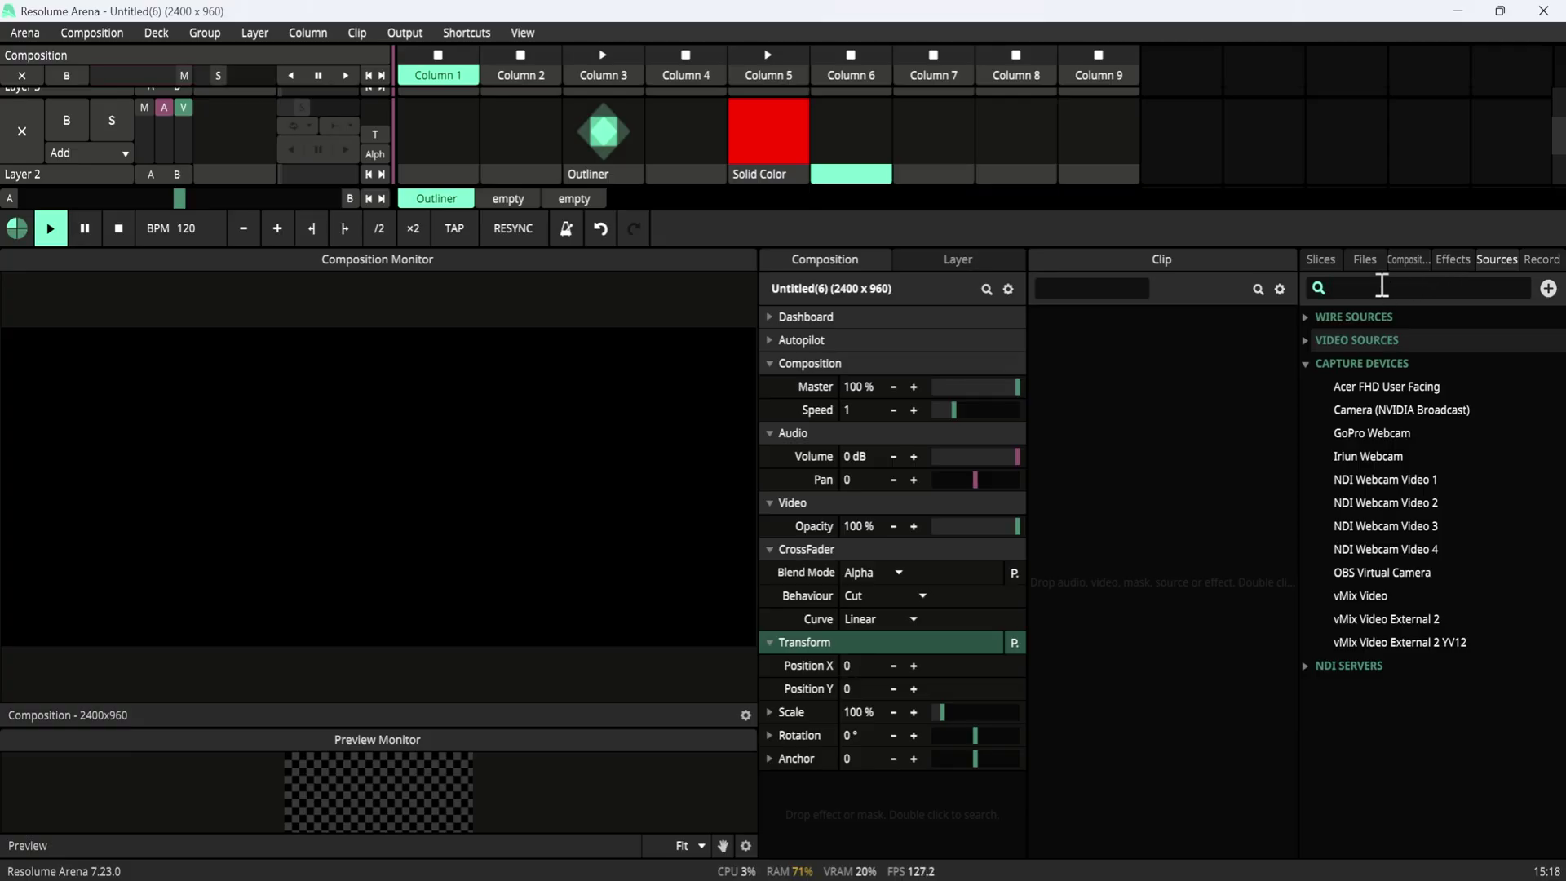
type("solid")
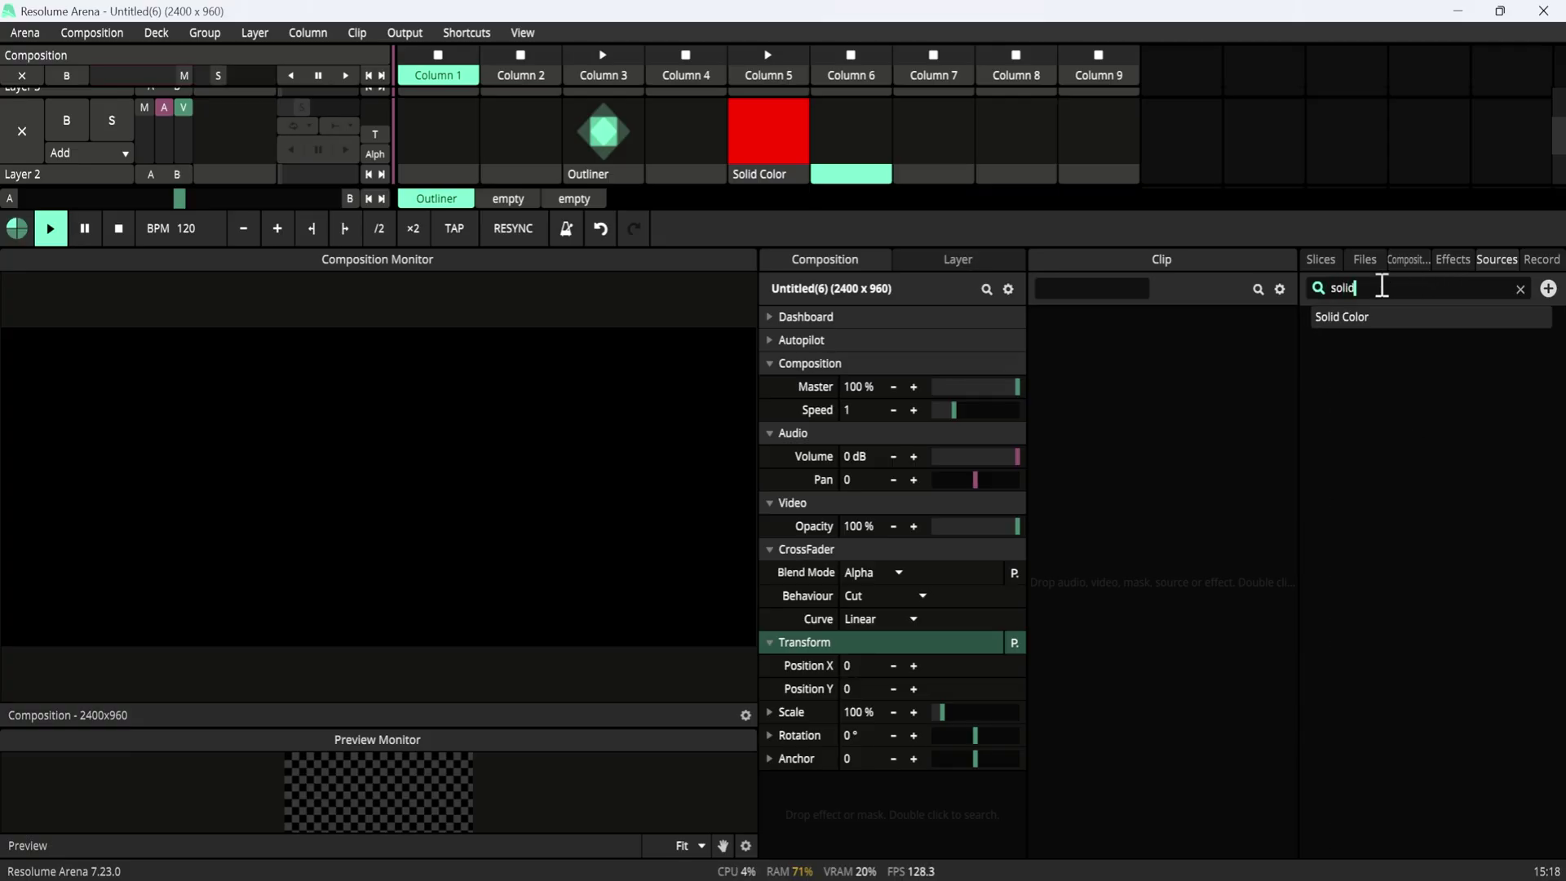
left_click_drag(1352, 316, 925, 137)
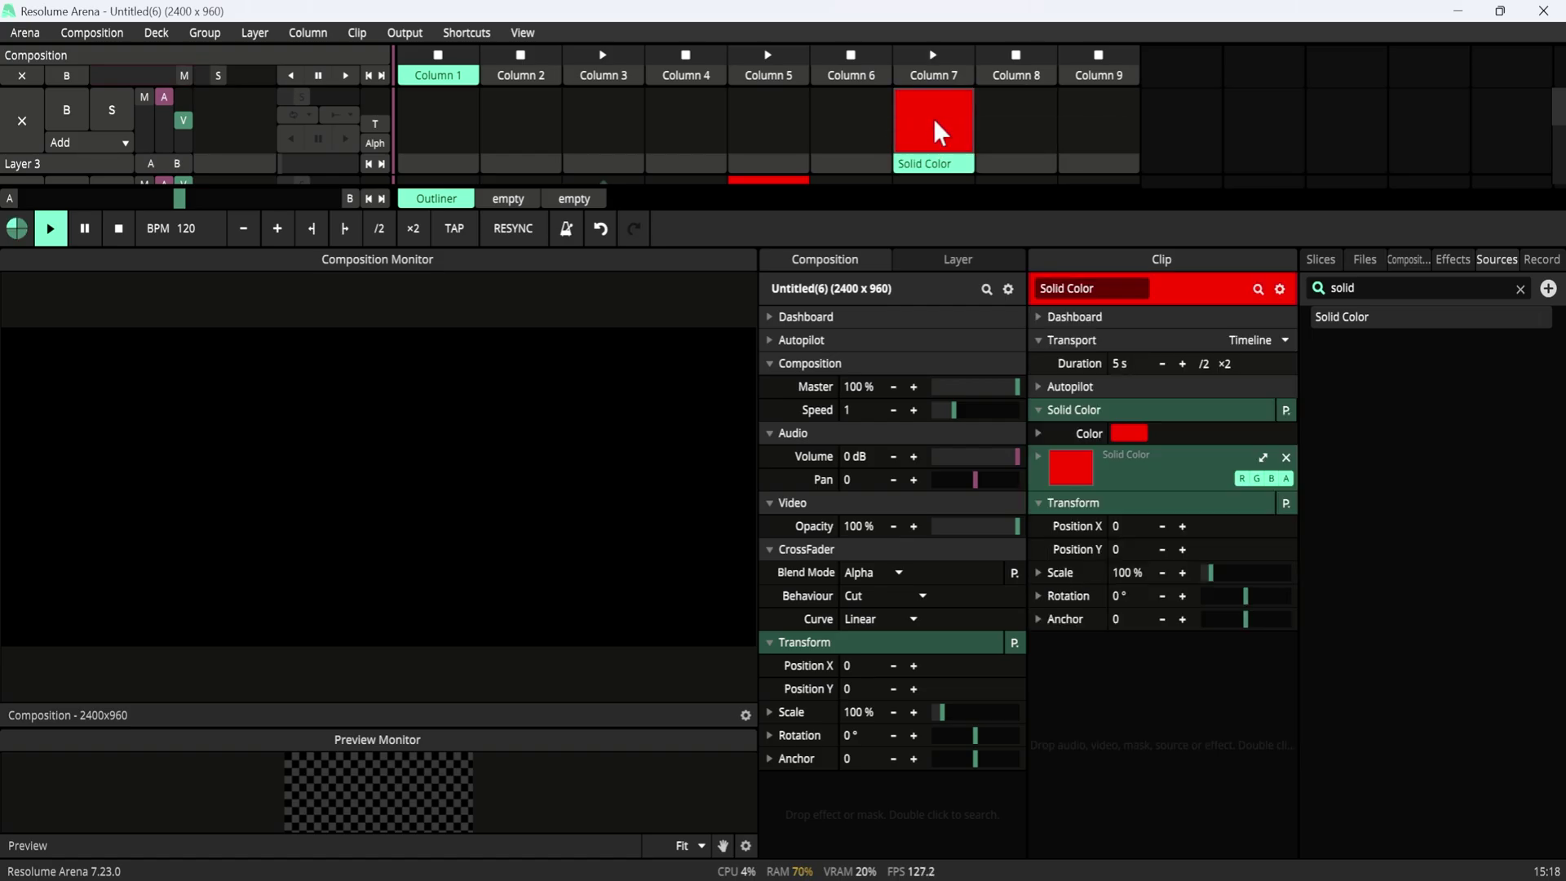
left_click(933, 119)
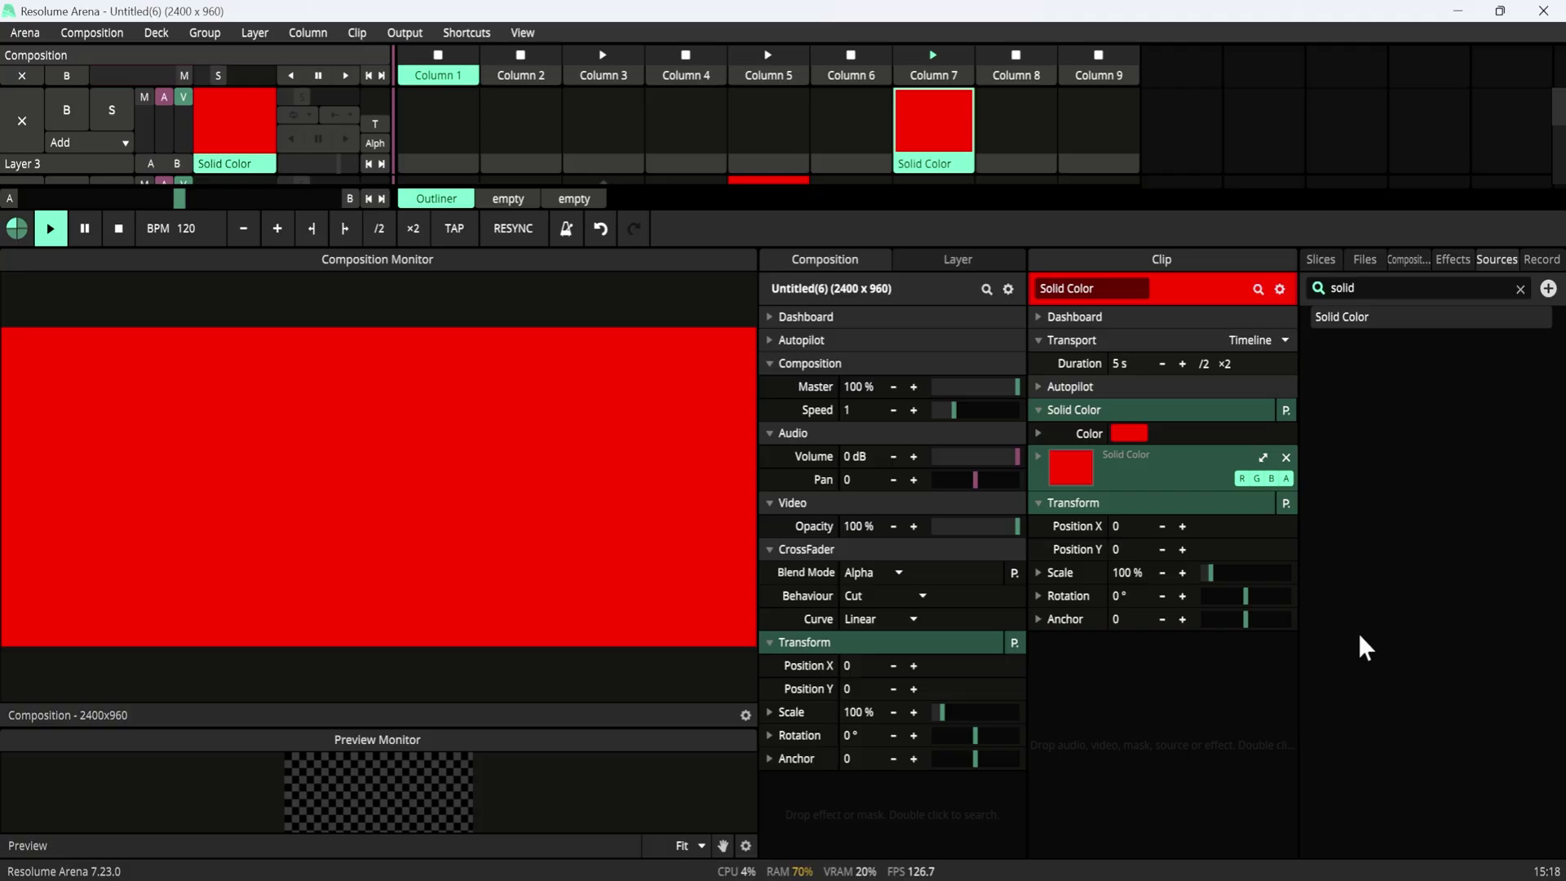
Set the new clip's solid color to white and collapse its Solid Color and Transform settings
left_click(1129, 433)
left_click(1117, 450)
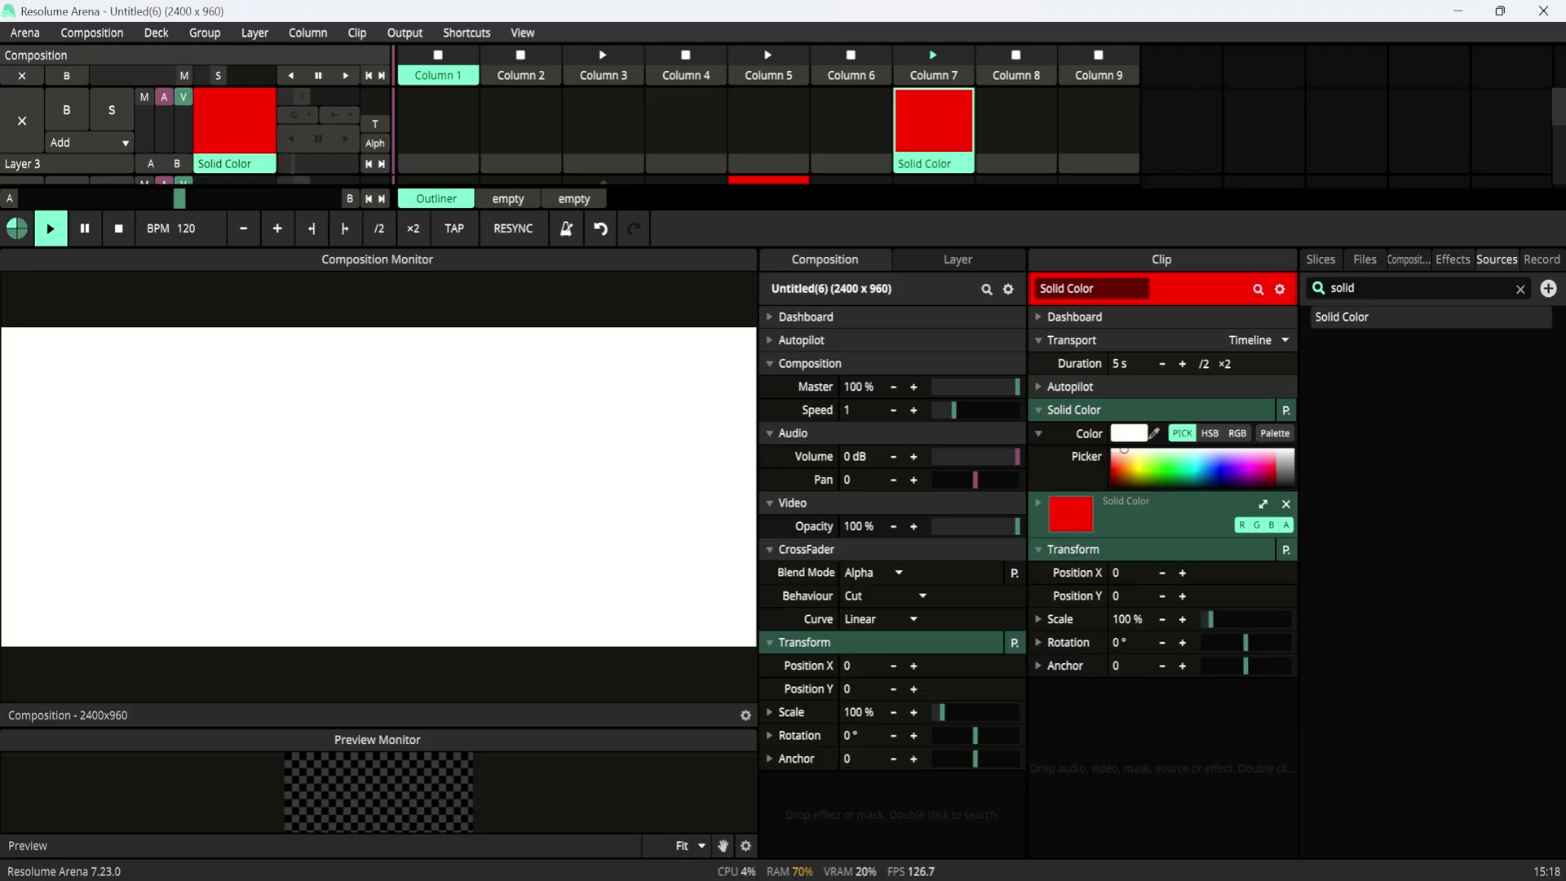
left_click(1039, 429)
left_click(1036, 410)
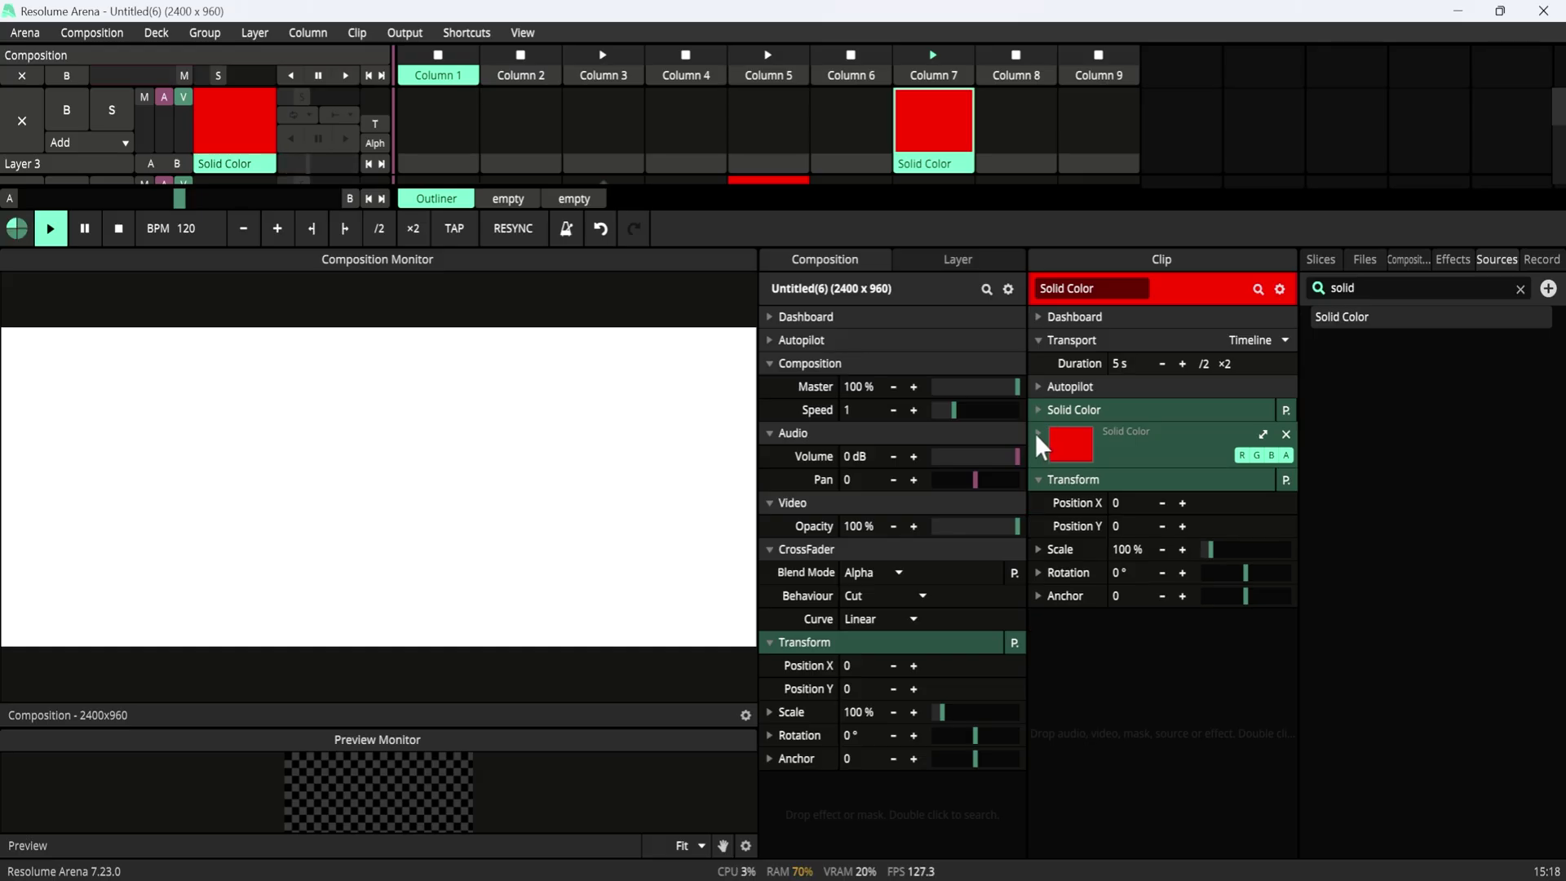
left_click(1039, 480)
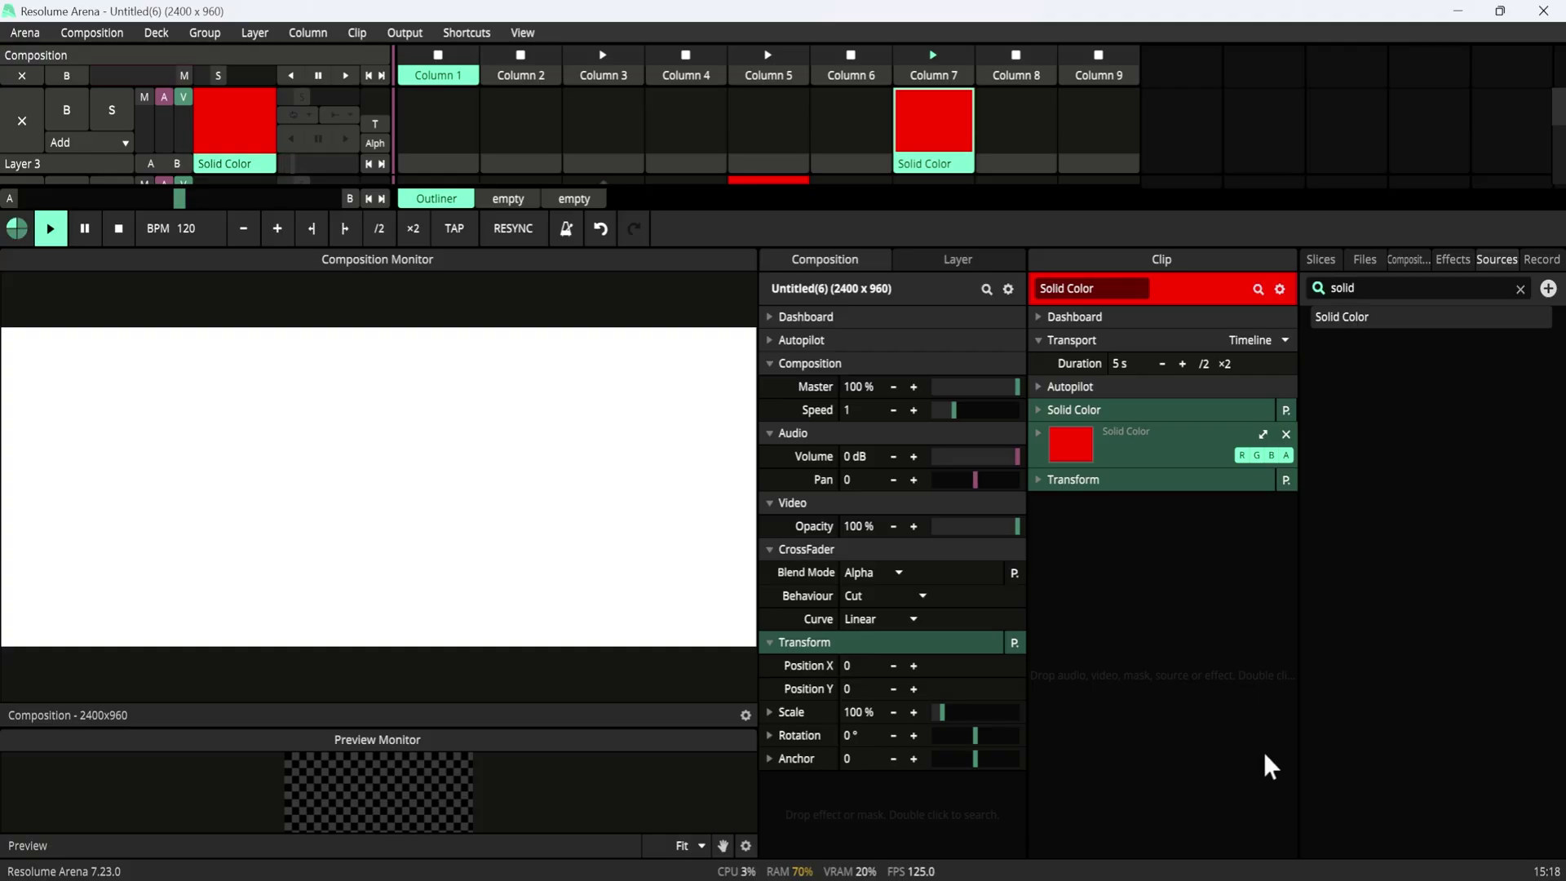
Check the slice layout in Advanced Output and add all four Screen 1 slices to the clip as a Slice Transform
left_click(1327, 263)
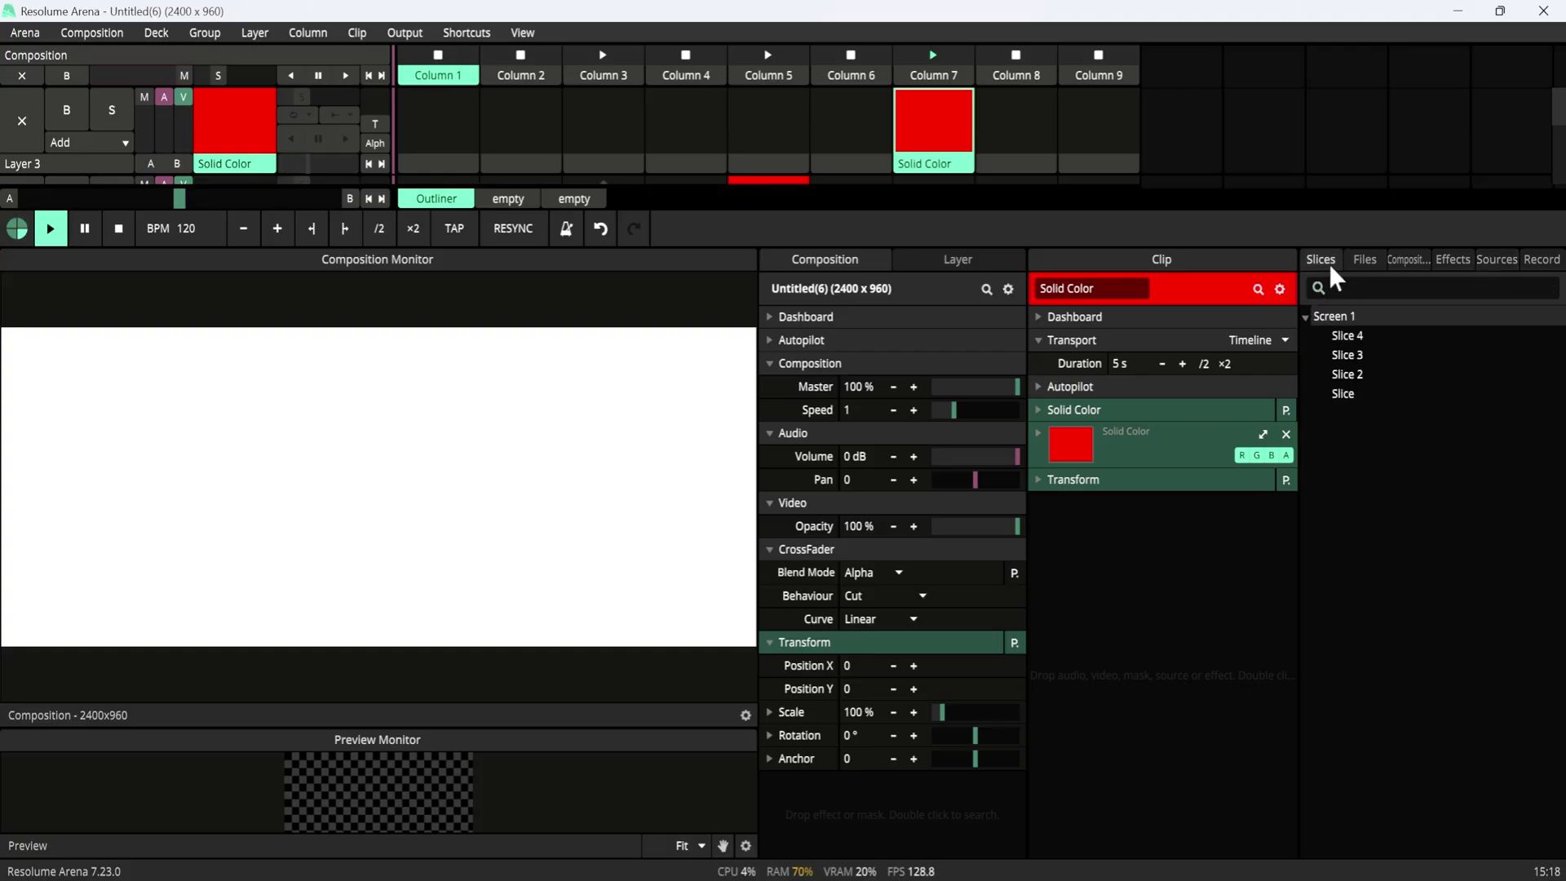
left_click(407, 34)
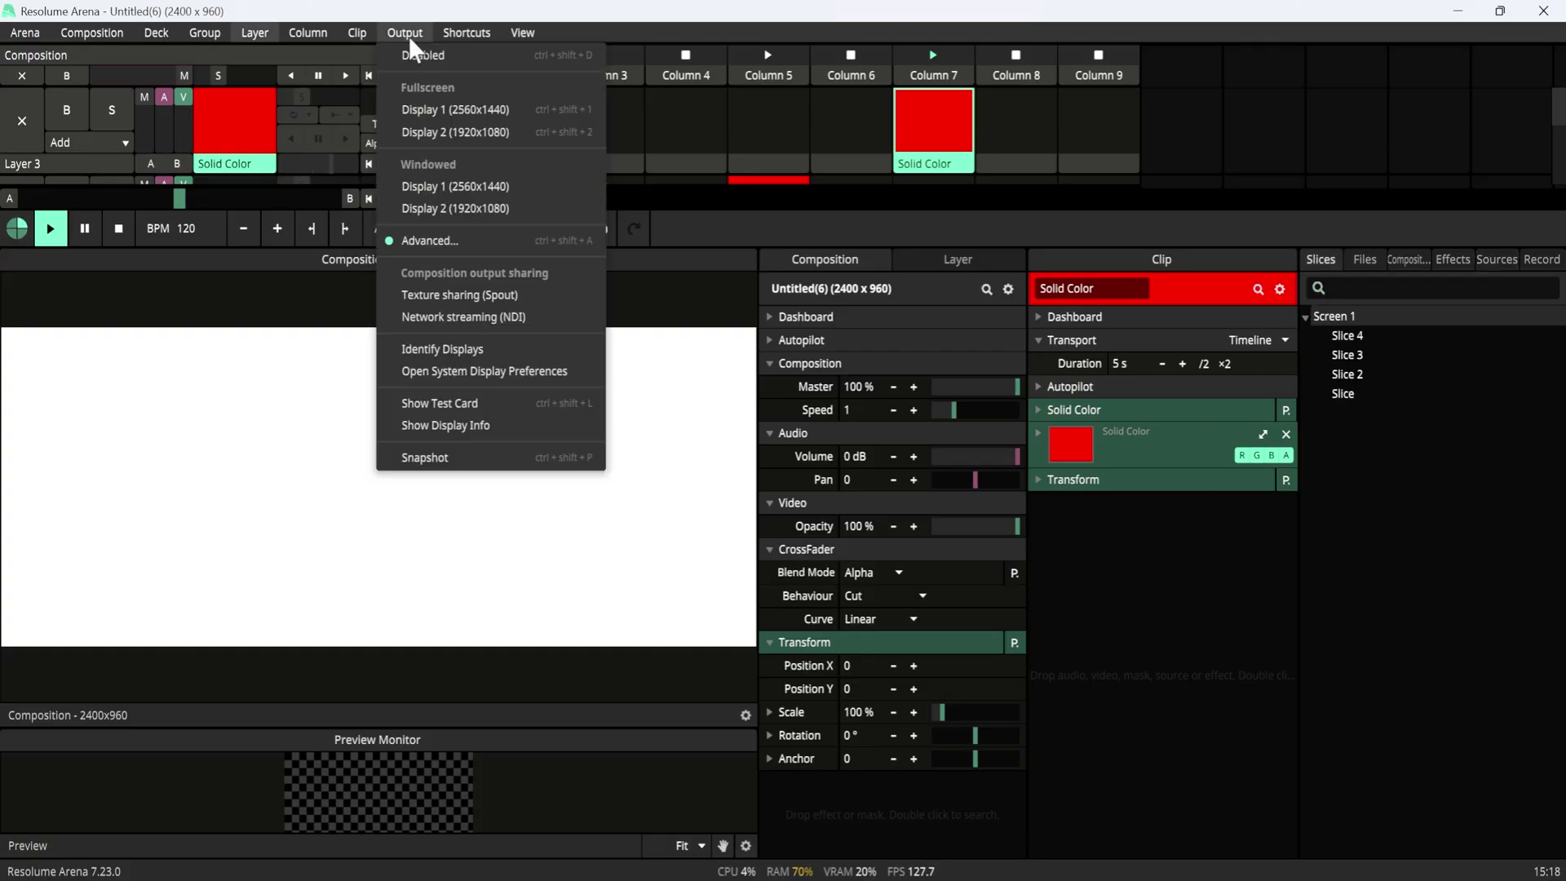
left_click(423, 241)
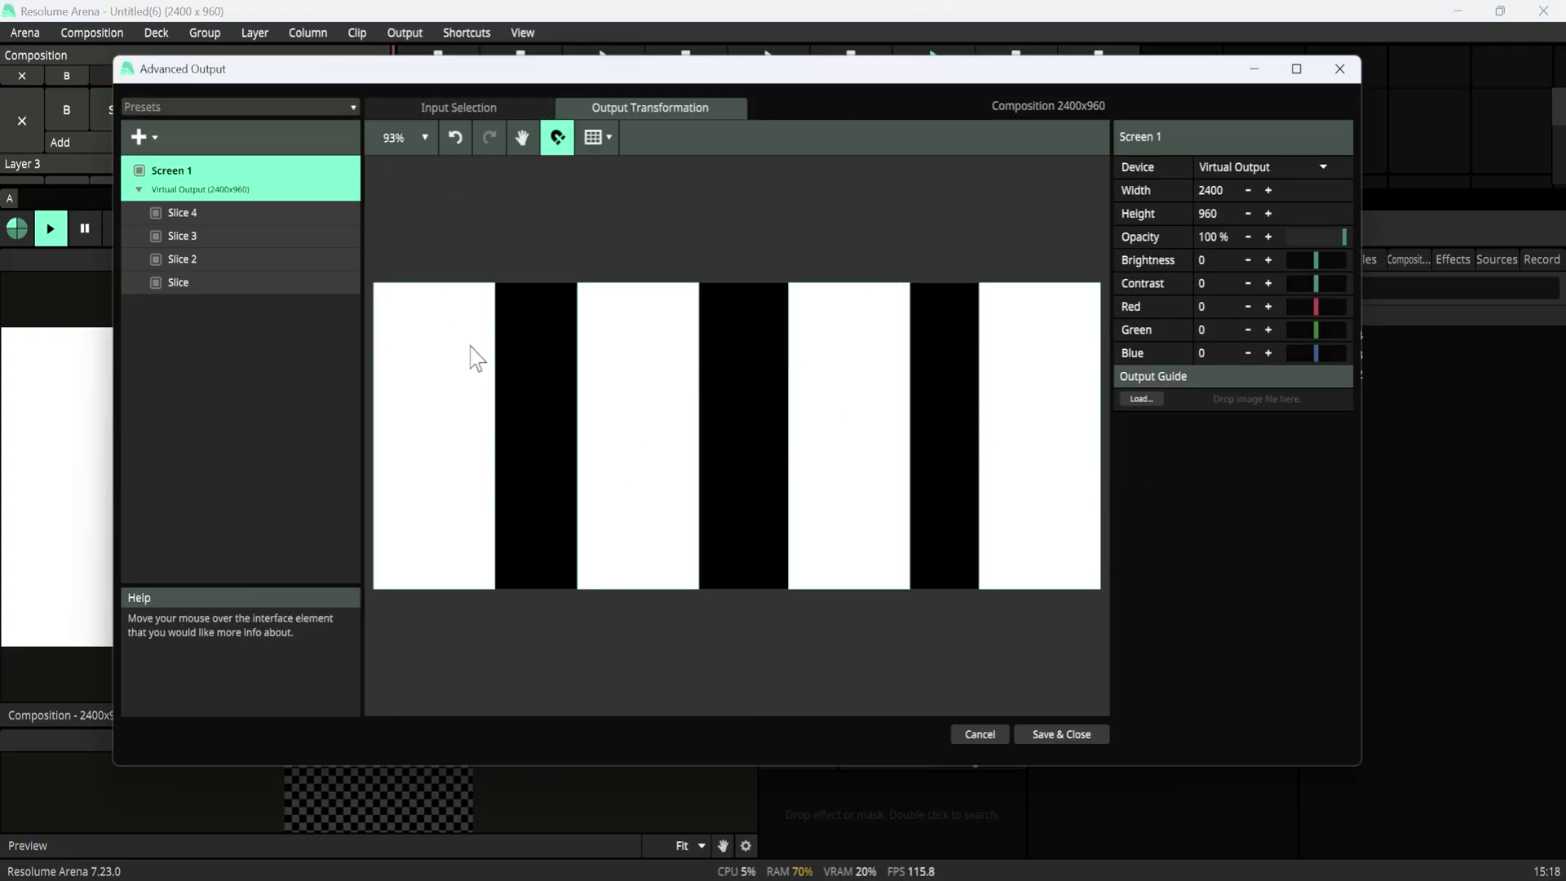
left_click(1061, 736)
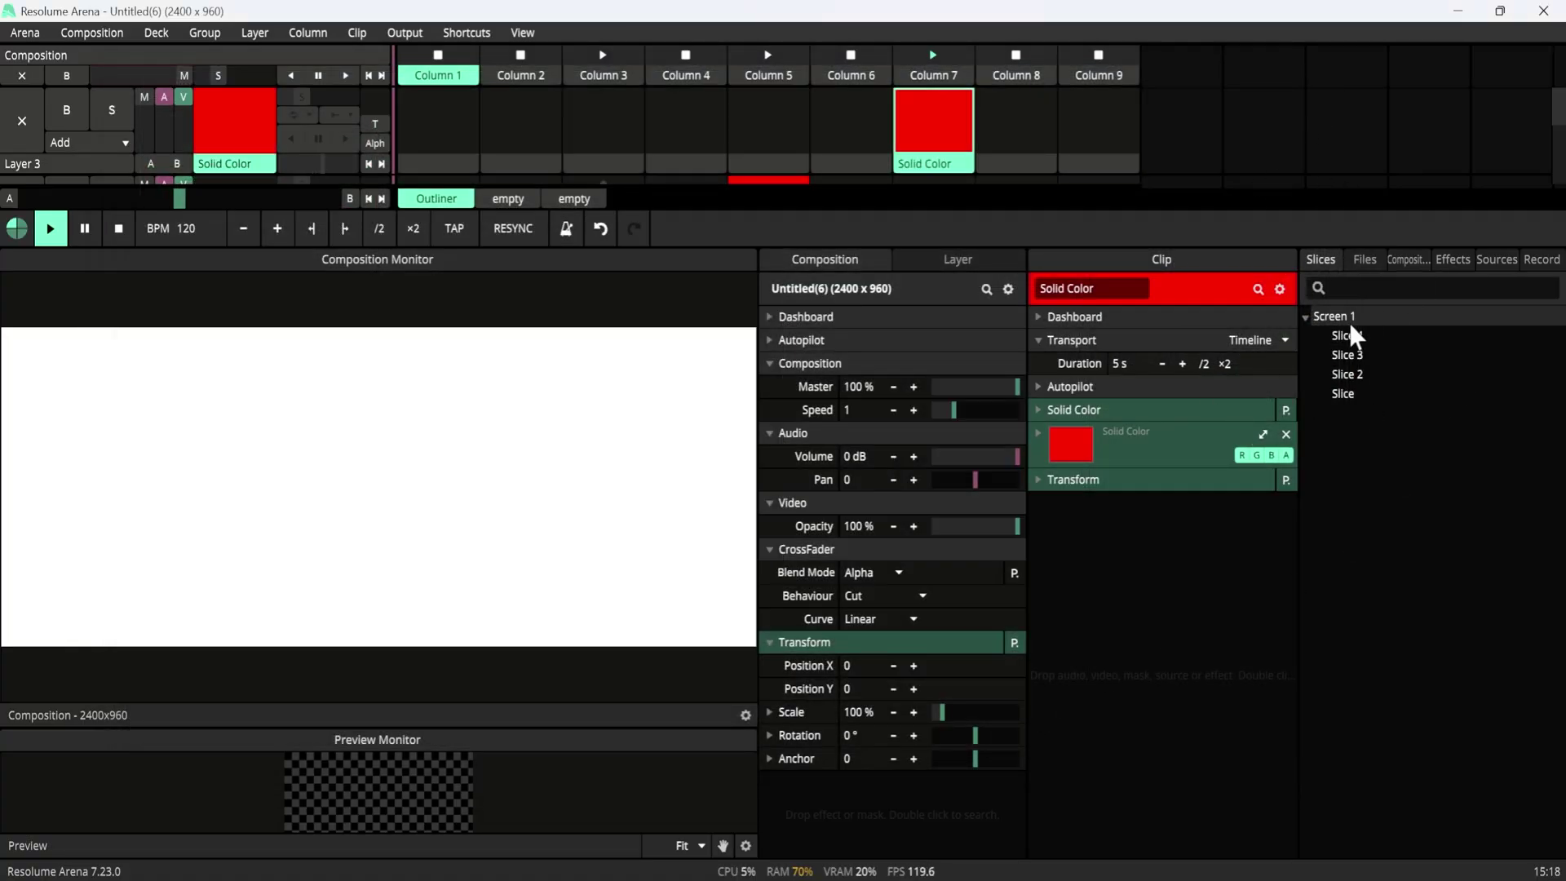
left_click_drag(1354, 334, 1077, 517)
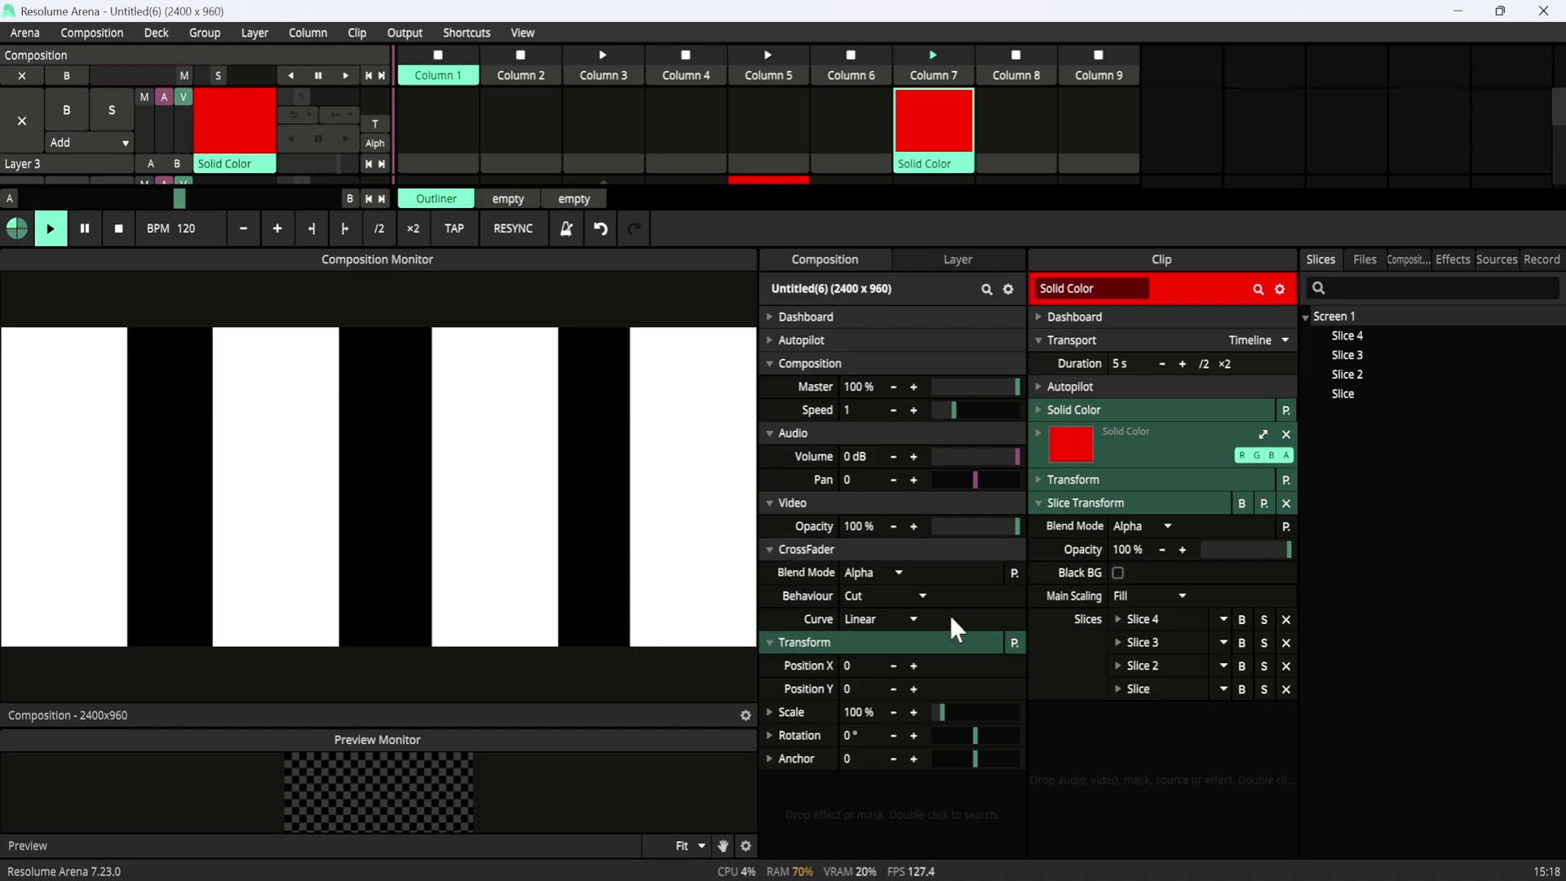
left_click(1041, 503)
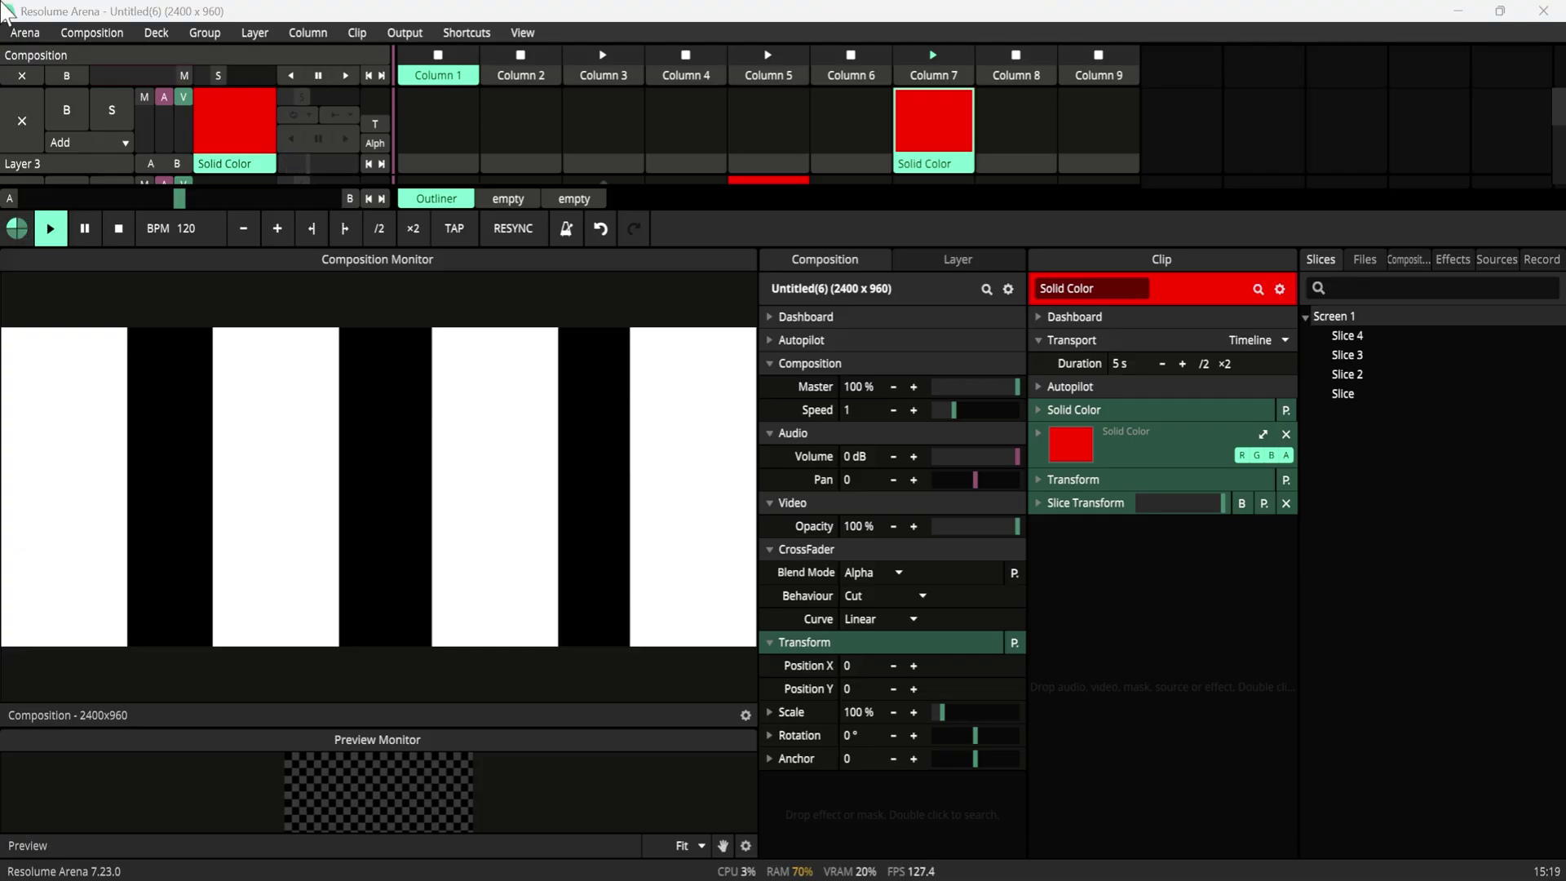
left_click(1384, 287)
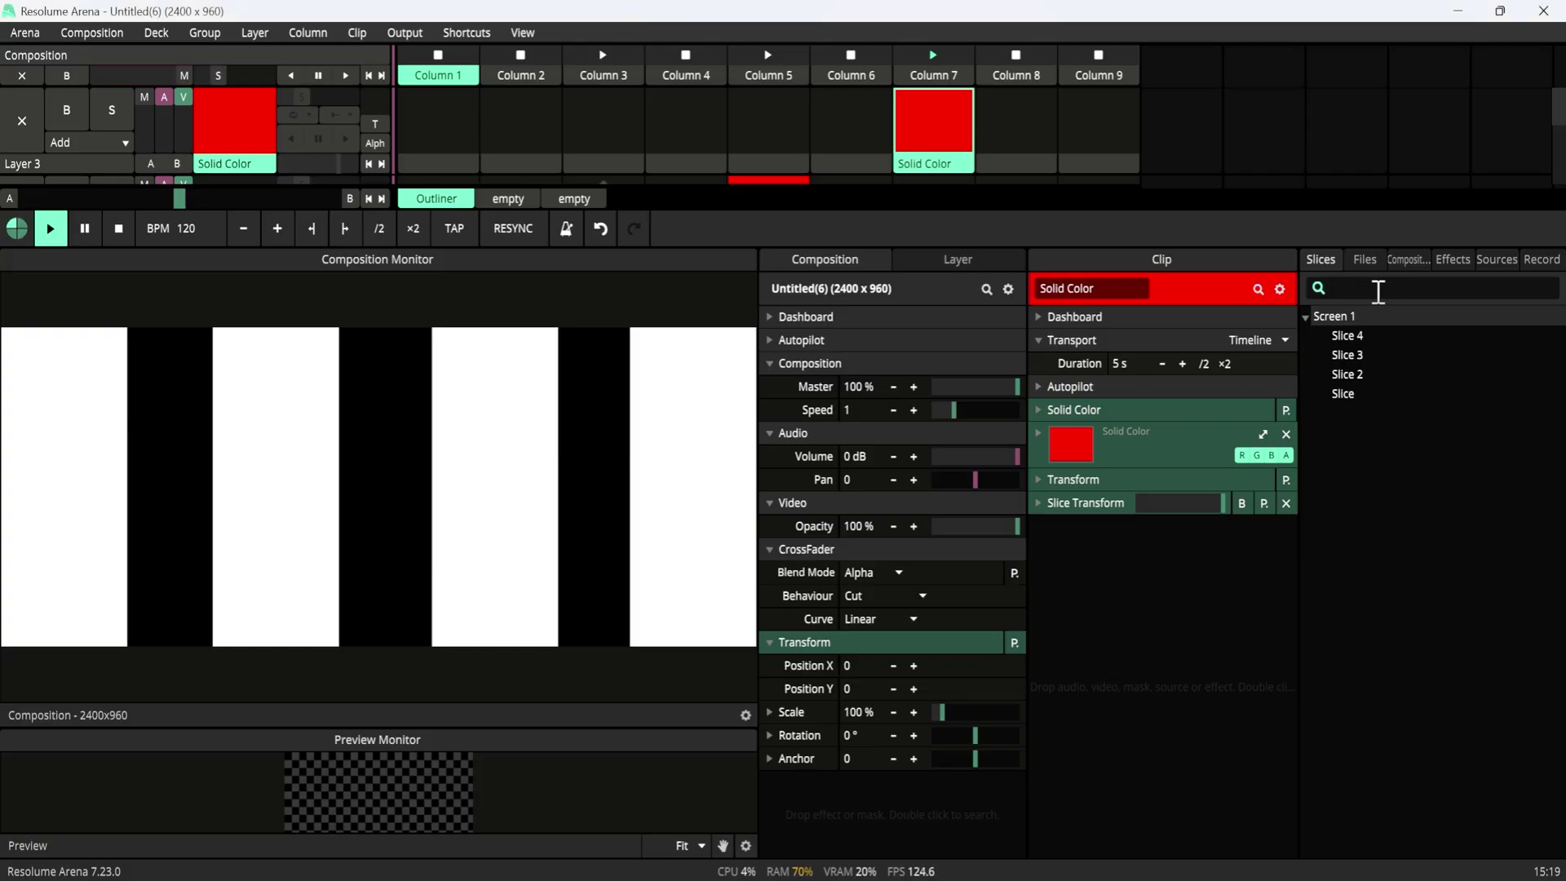
type("crop")
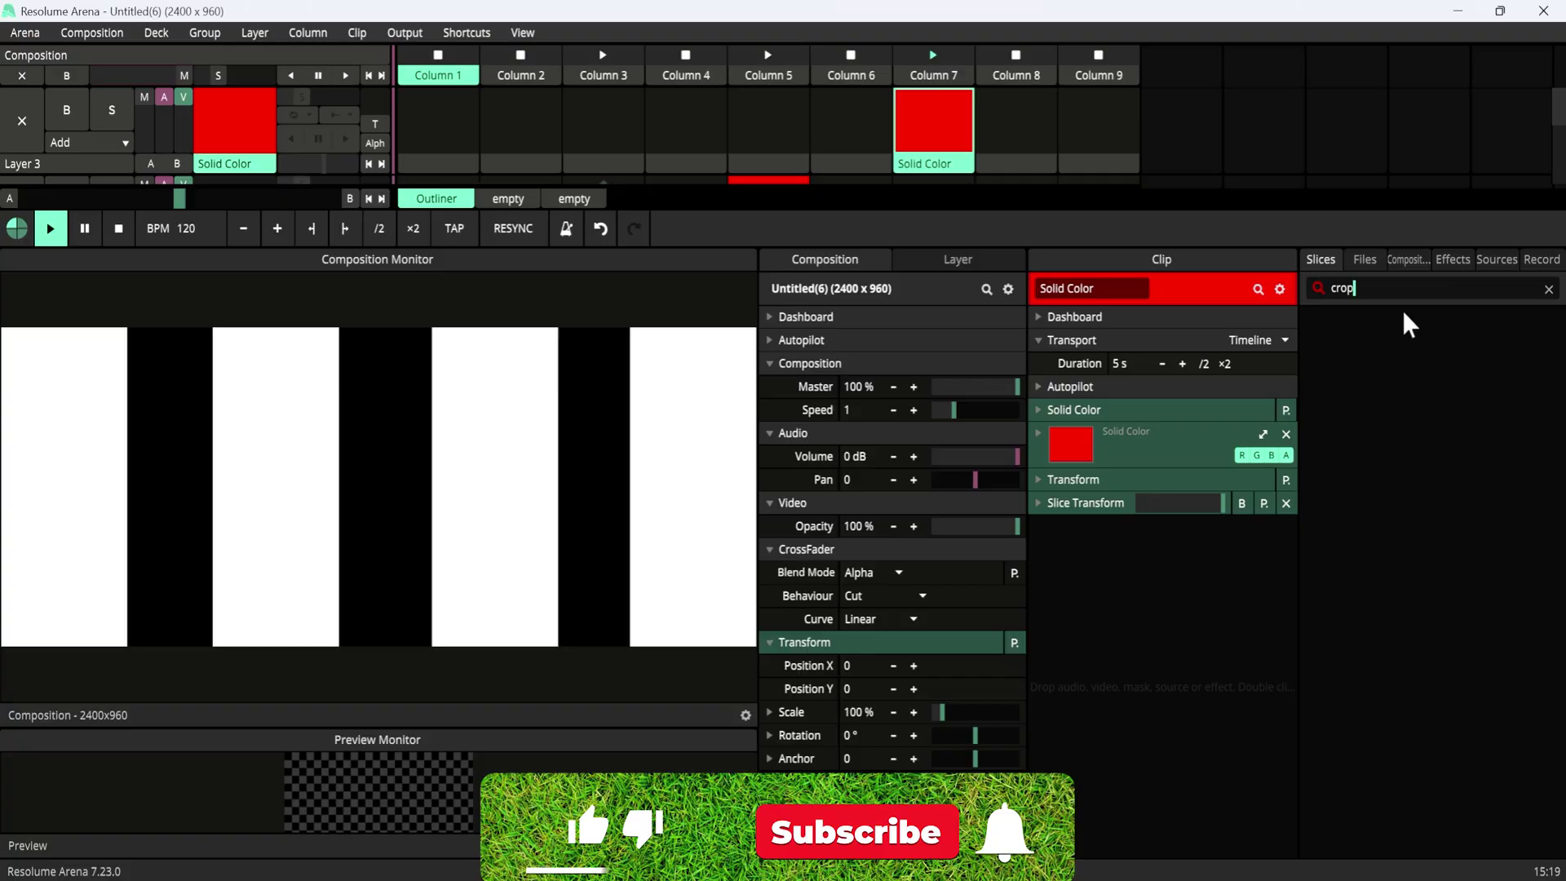
left_click(1542, 287)
Find the Crop effect, add it to the clip below Slice Transform, and enable Invert
left_click(1453, 260)
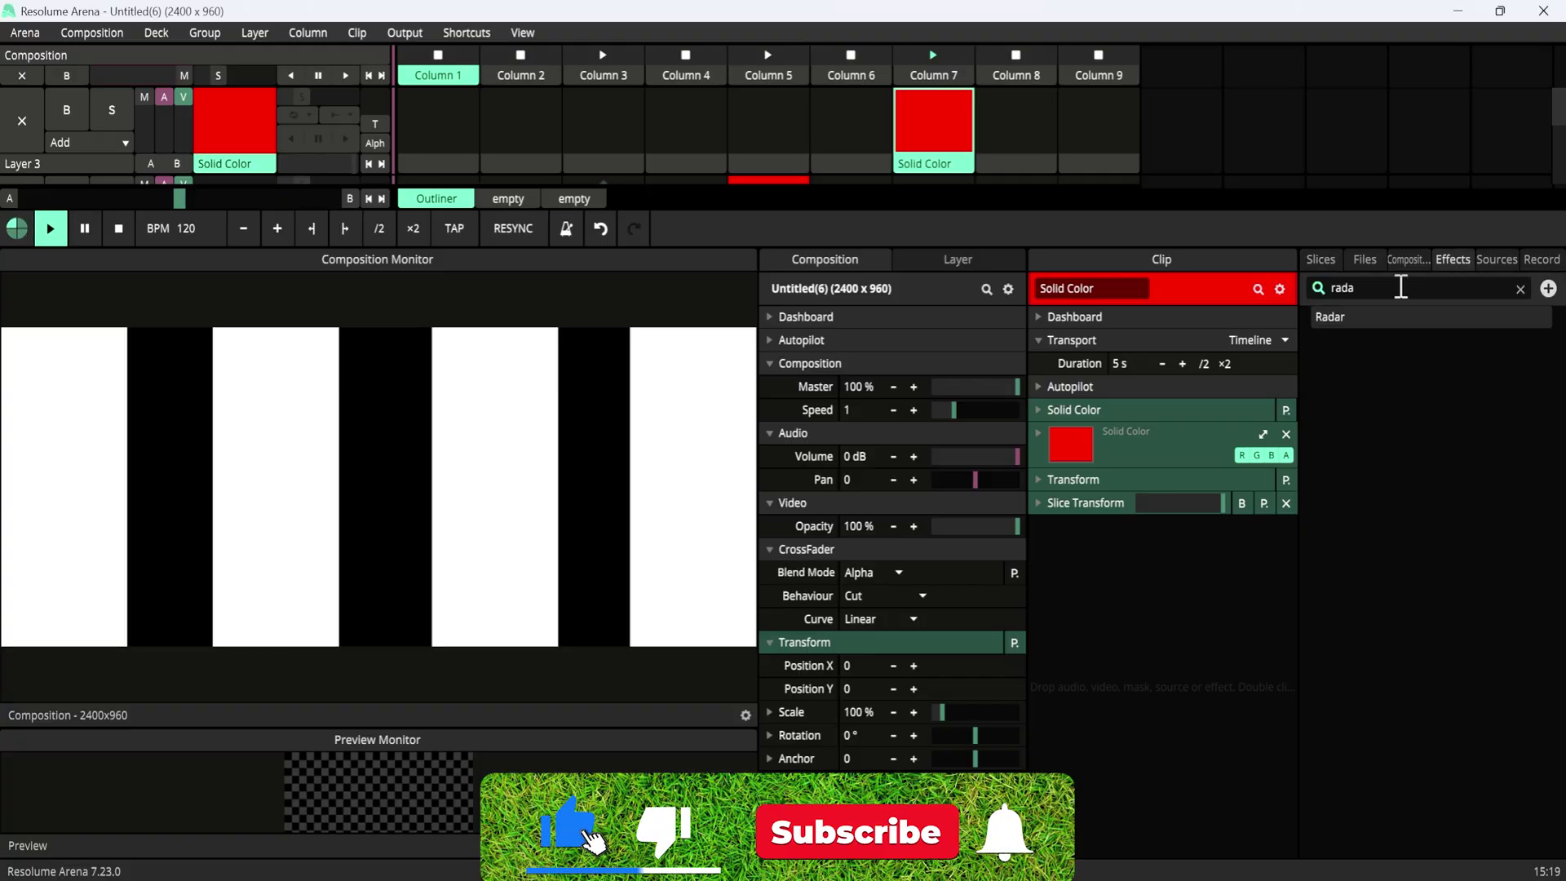
double_click(1341, 287)
type("c")
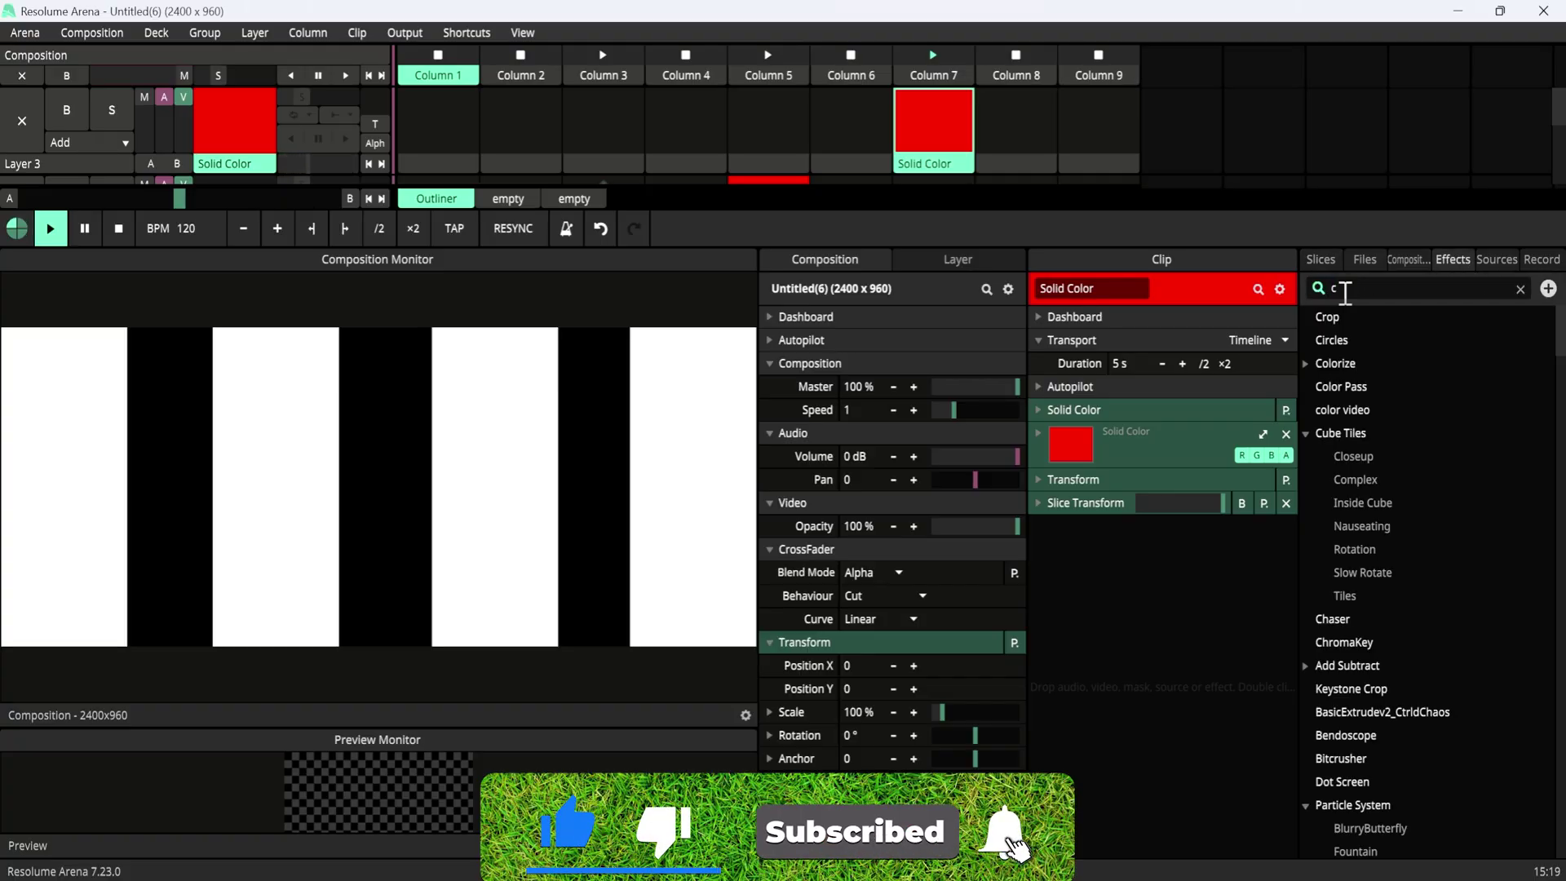
type("rop")
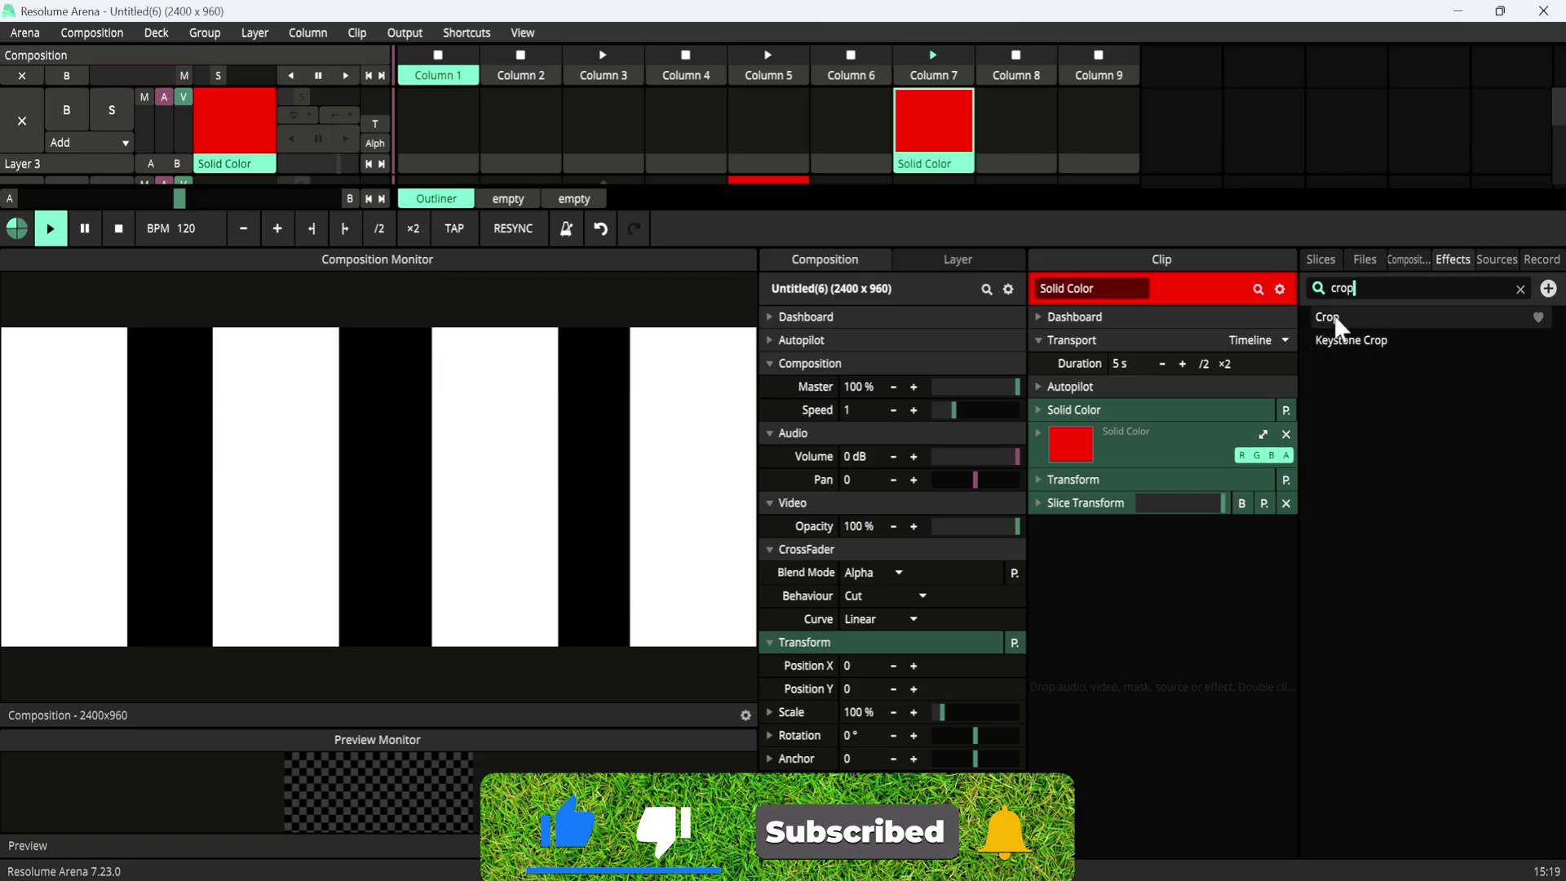
left_click_drag(1325, 317, 1064, 531)
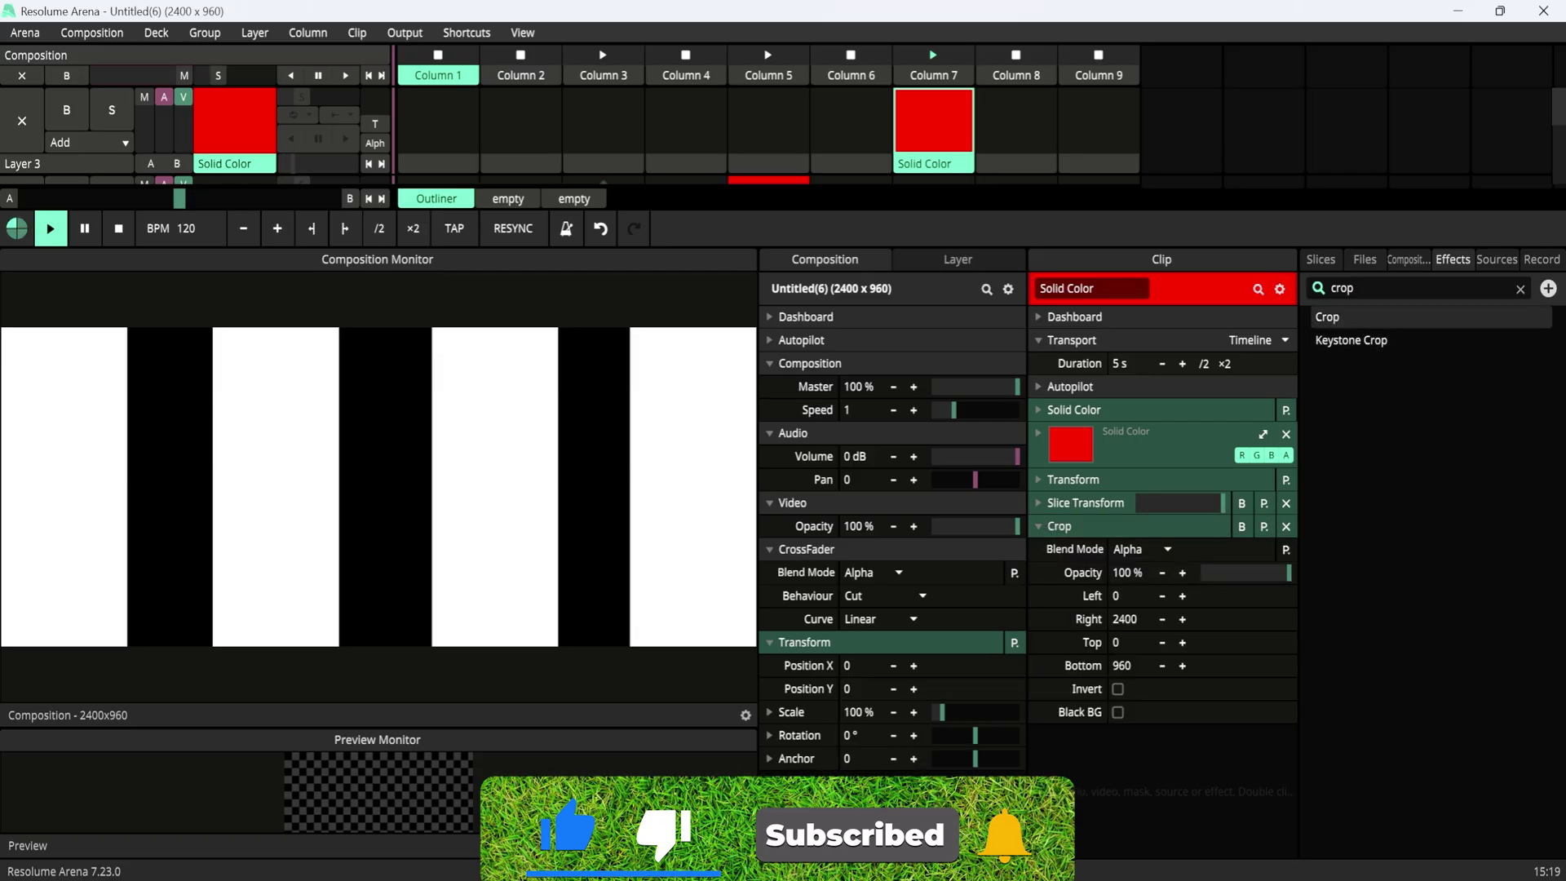
left_click(1118, 690)
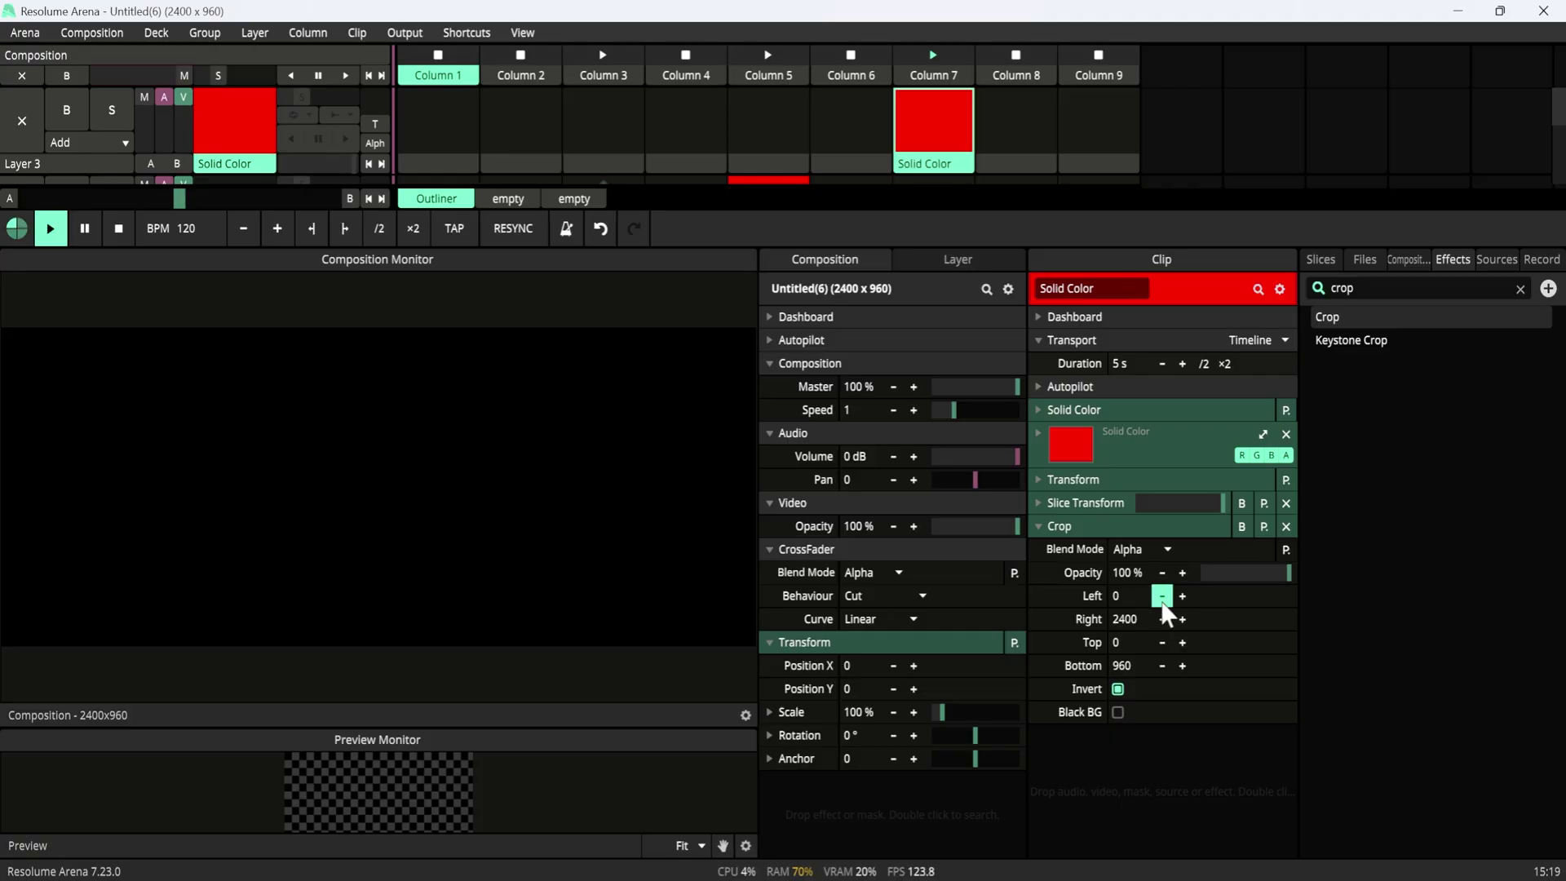
Set the crop's Left to 31, Right to 367, Top to 32 and Bottom to 926 to hollow out the first slice
left_click_drag(1132, 604, 1237, 602)
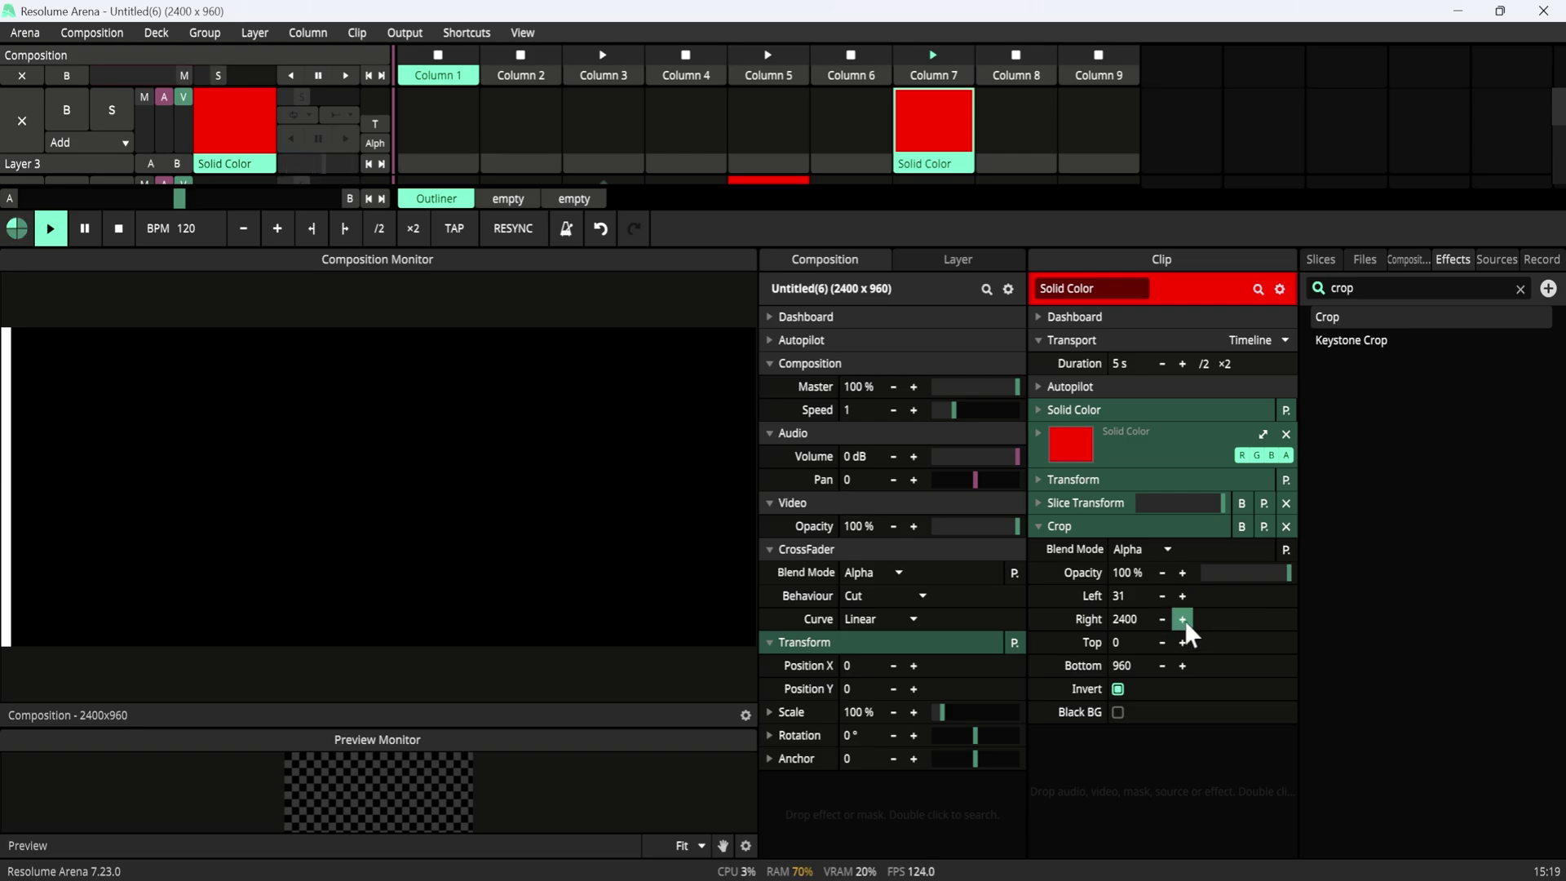
left_click_drag(1186, 625, 223, 601)
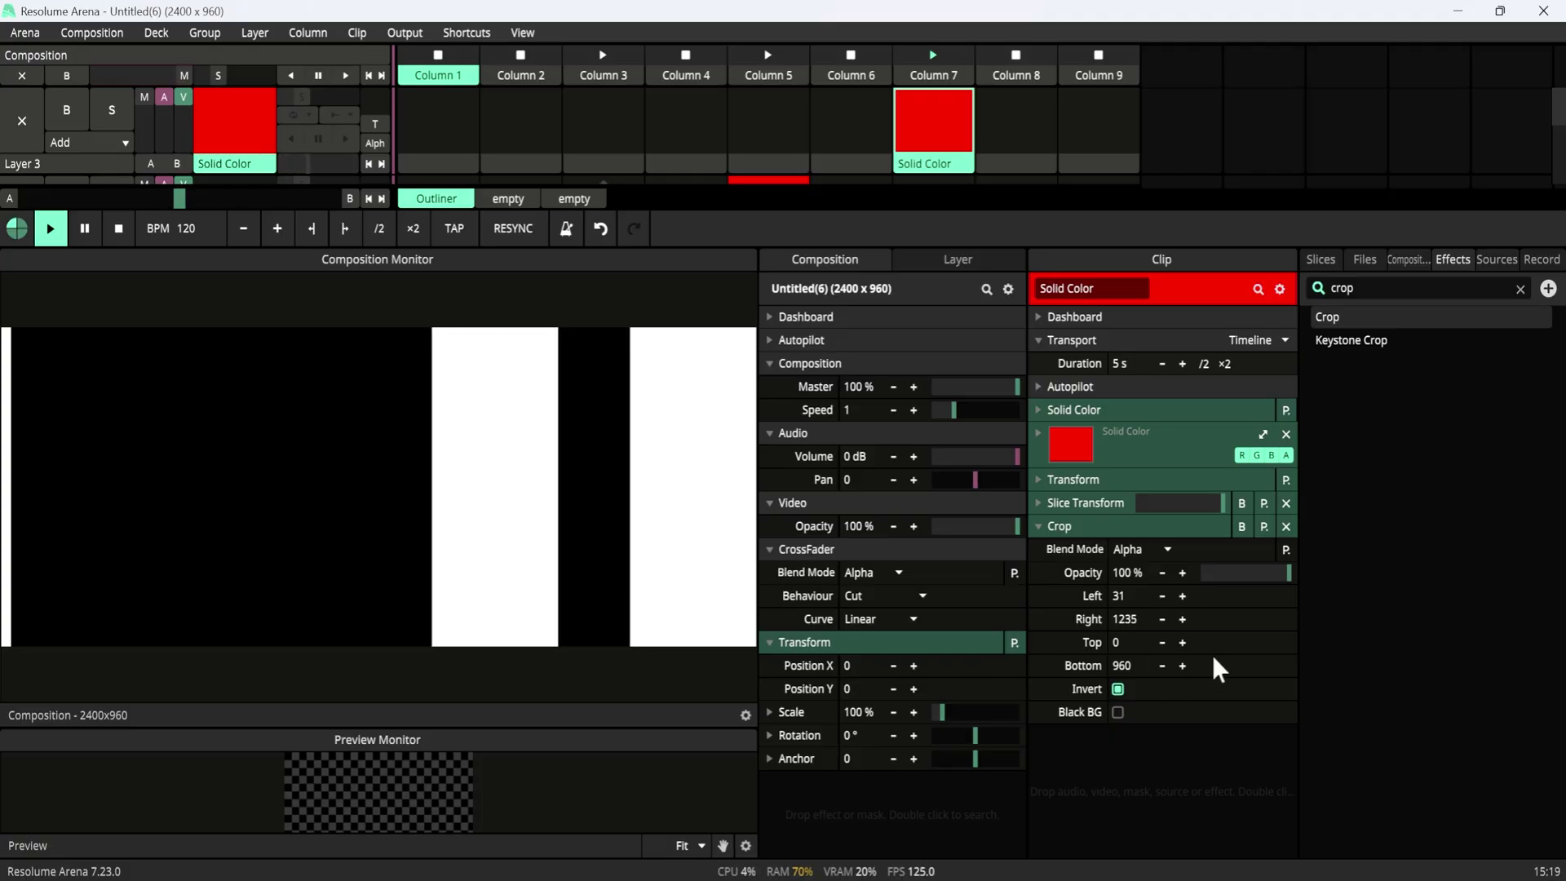
left_click_drag(1184, 626, 286, 604)
left_click_drag(1181, 622, 888, 639)
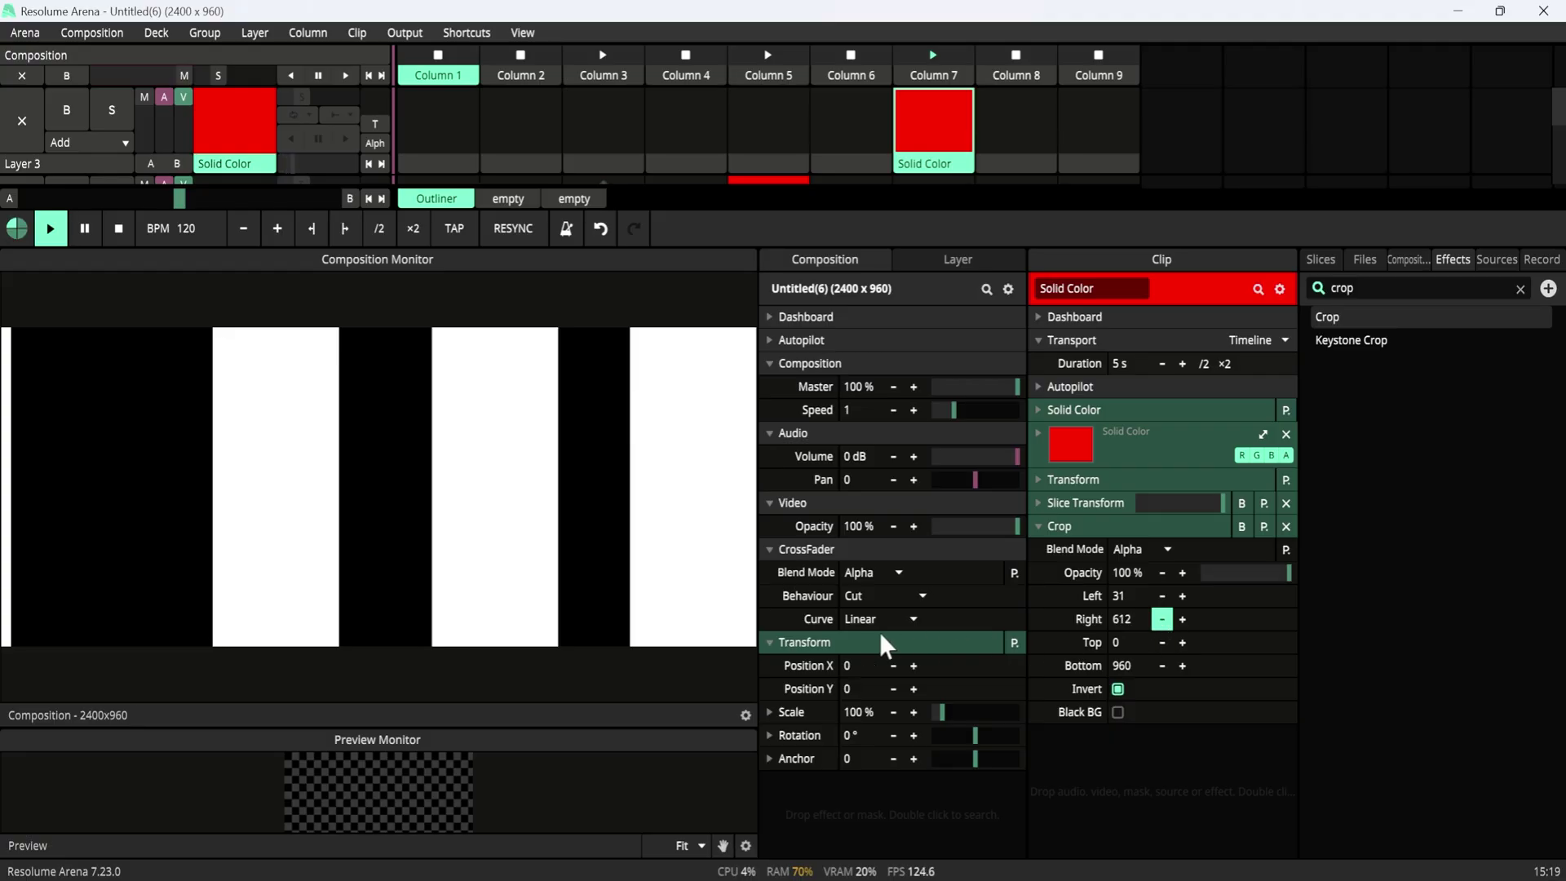
left_click_drag(1185, 638, 833, 640)
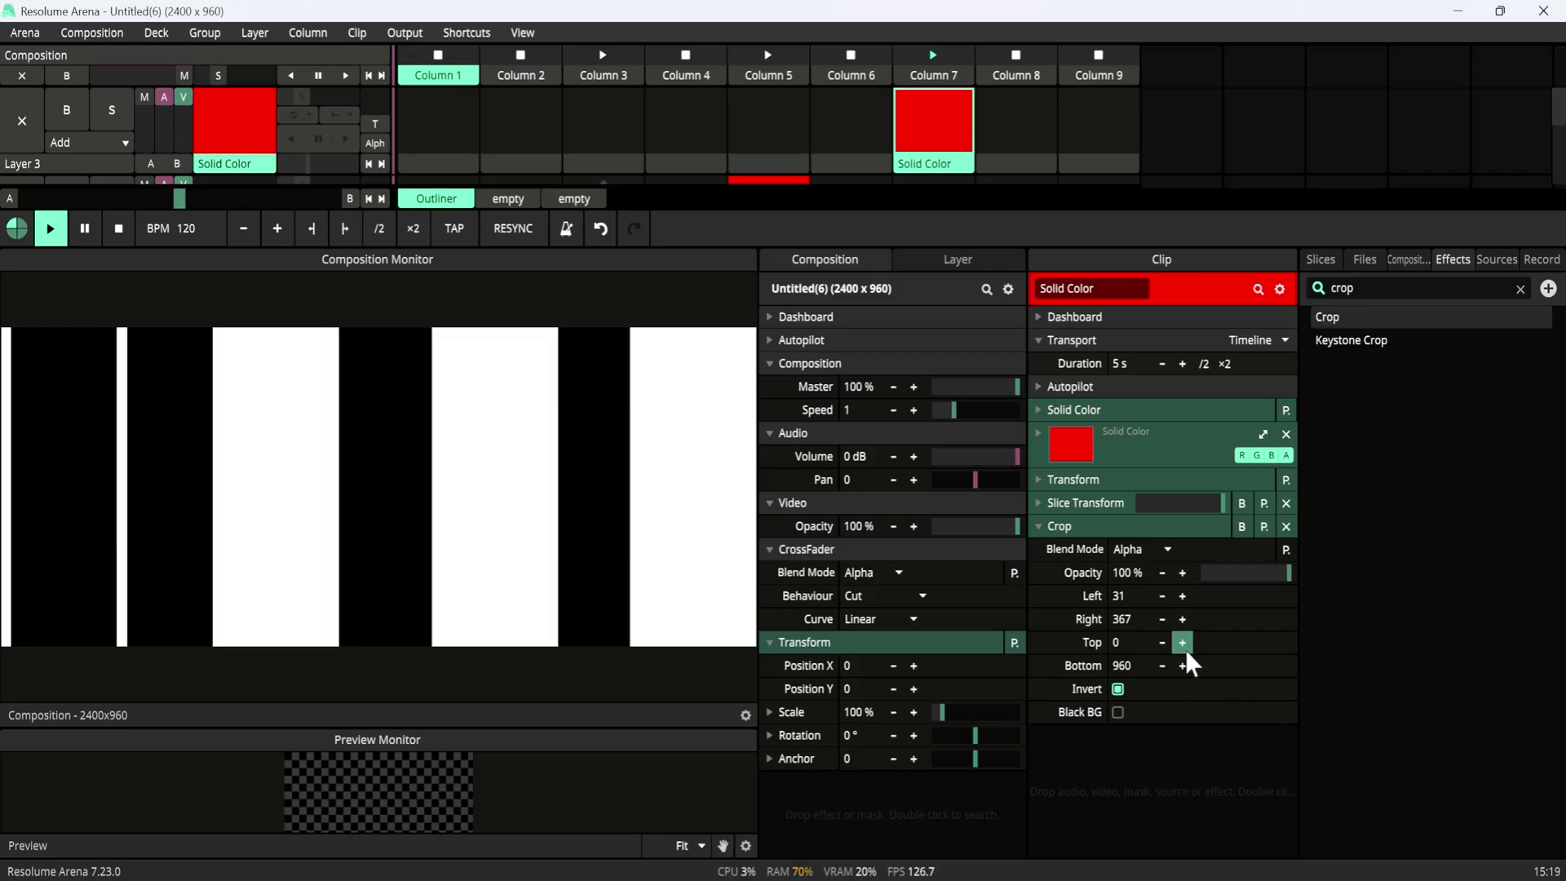
left_click_drag(1182, 644, 1122, 678)
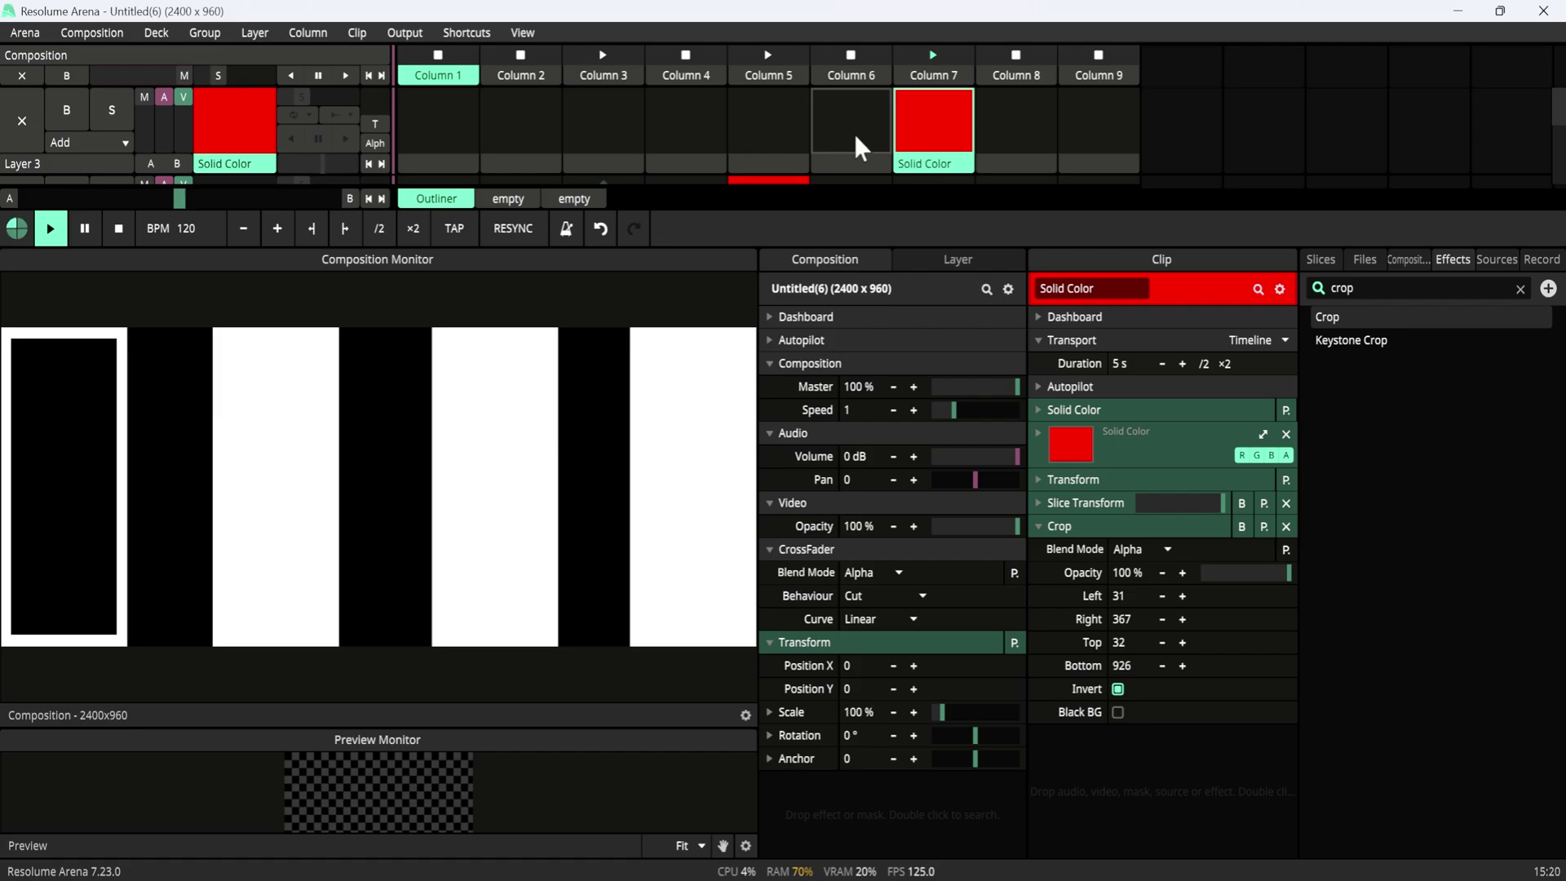
left_click(1041, 534)
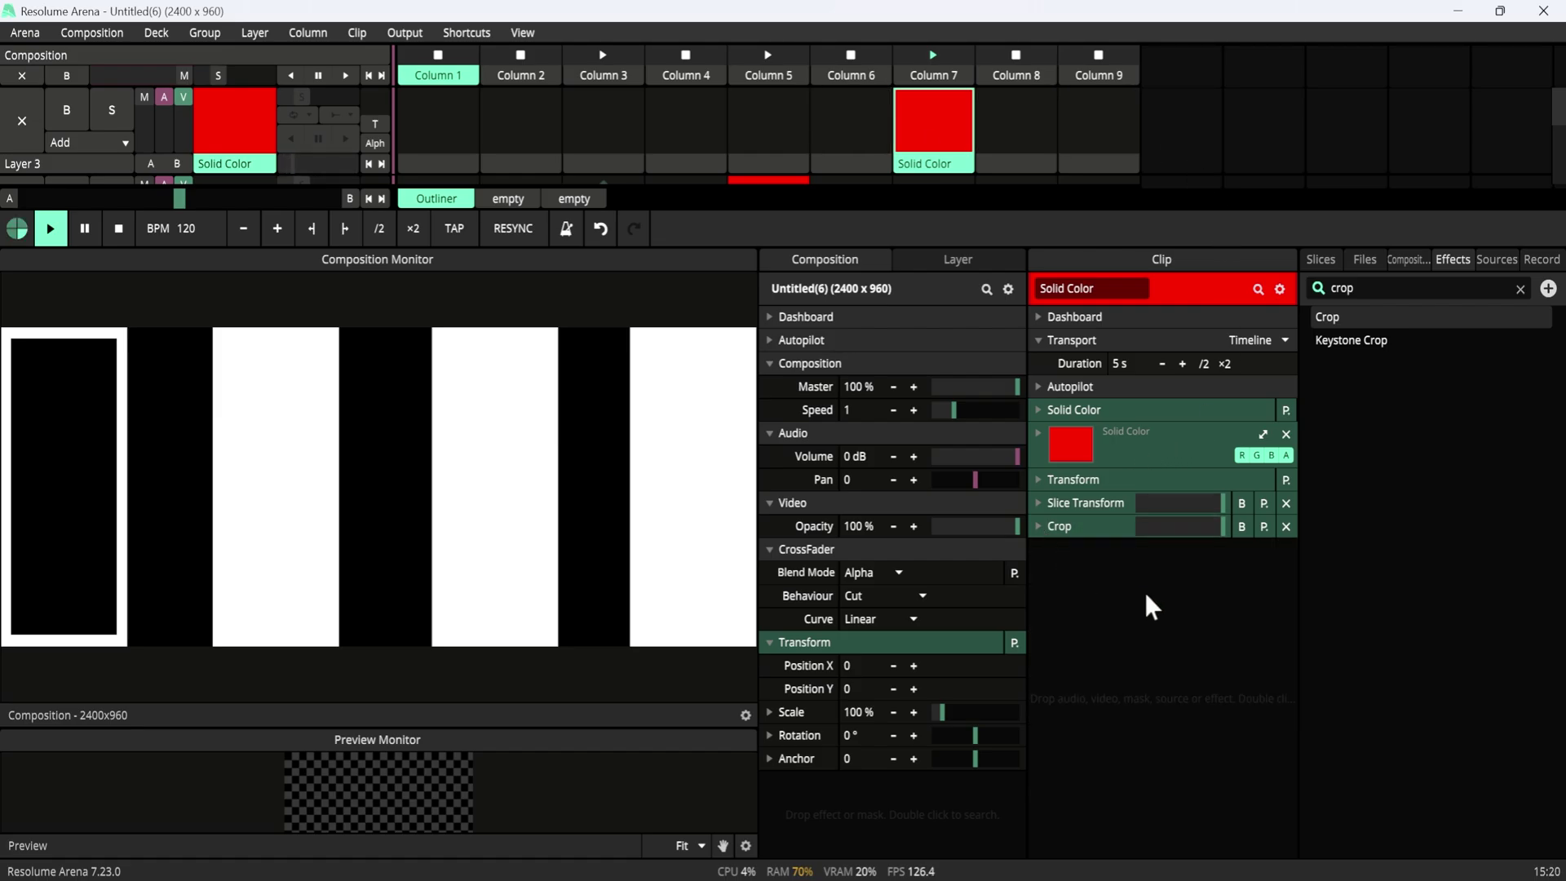
left_click(1087, 532)
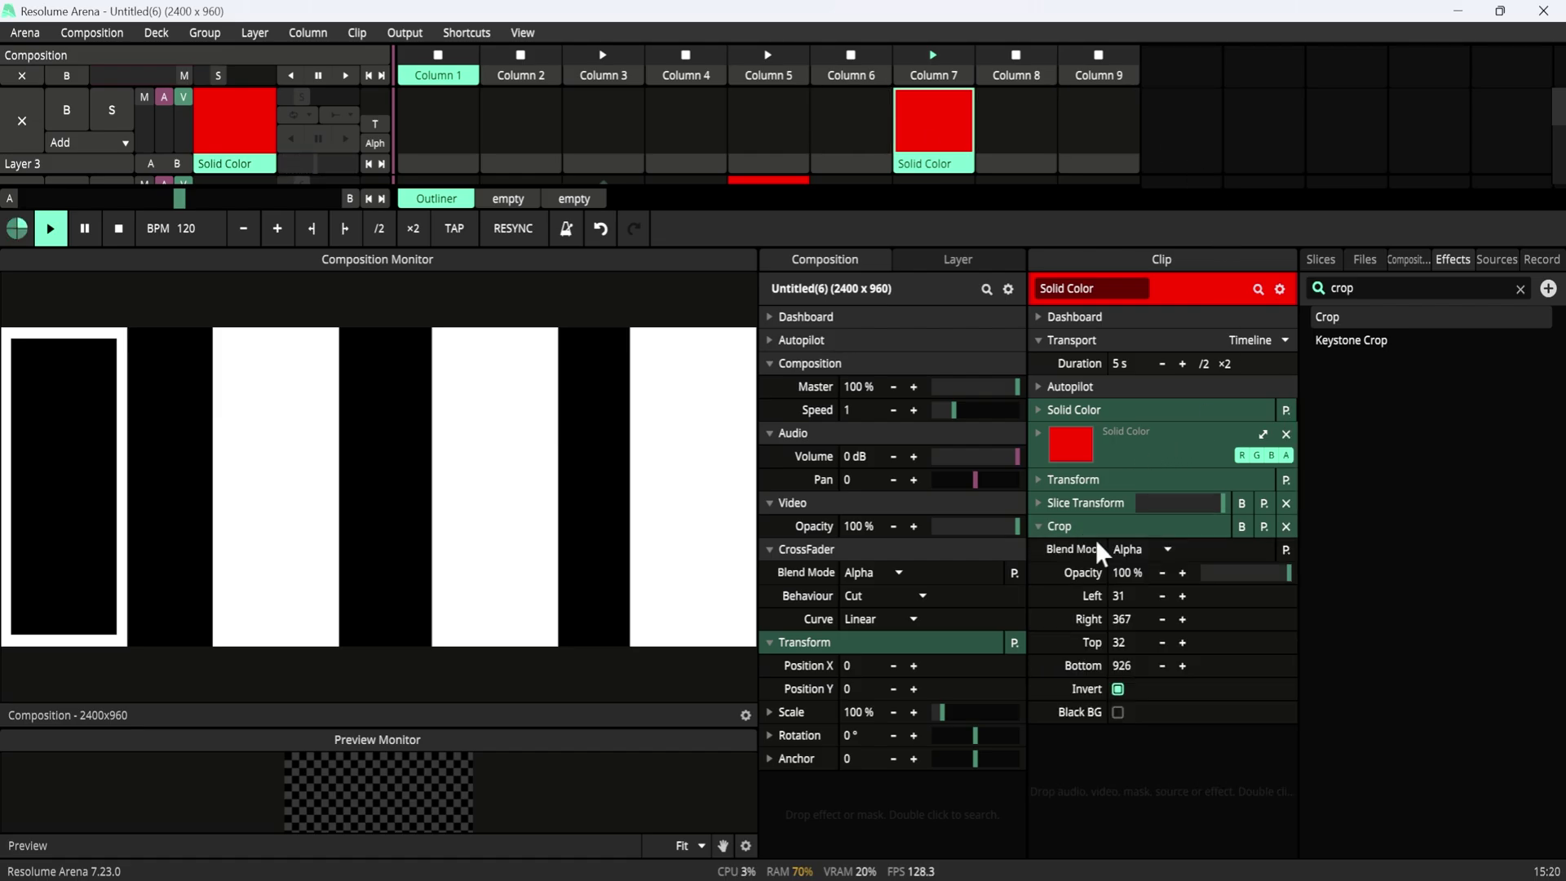
left_click(1042, 536)
Add a second Crop effect below the first one and enable its Invert option
left_click_drag(1334, 318, 1064, 567)
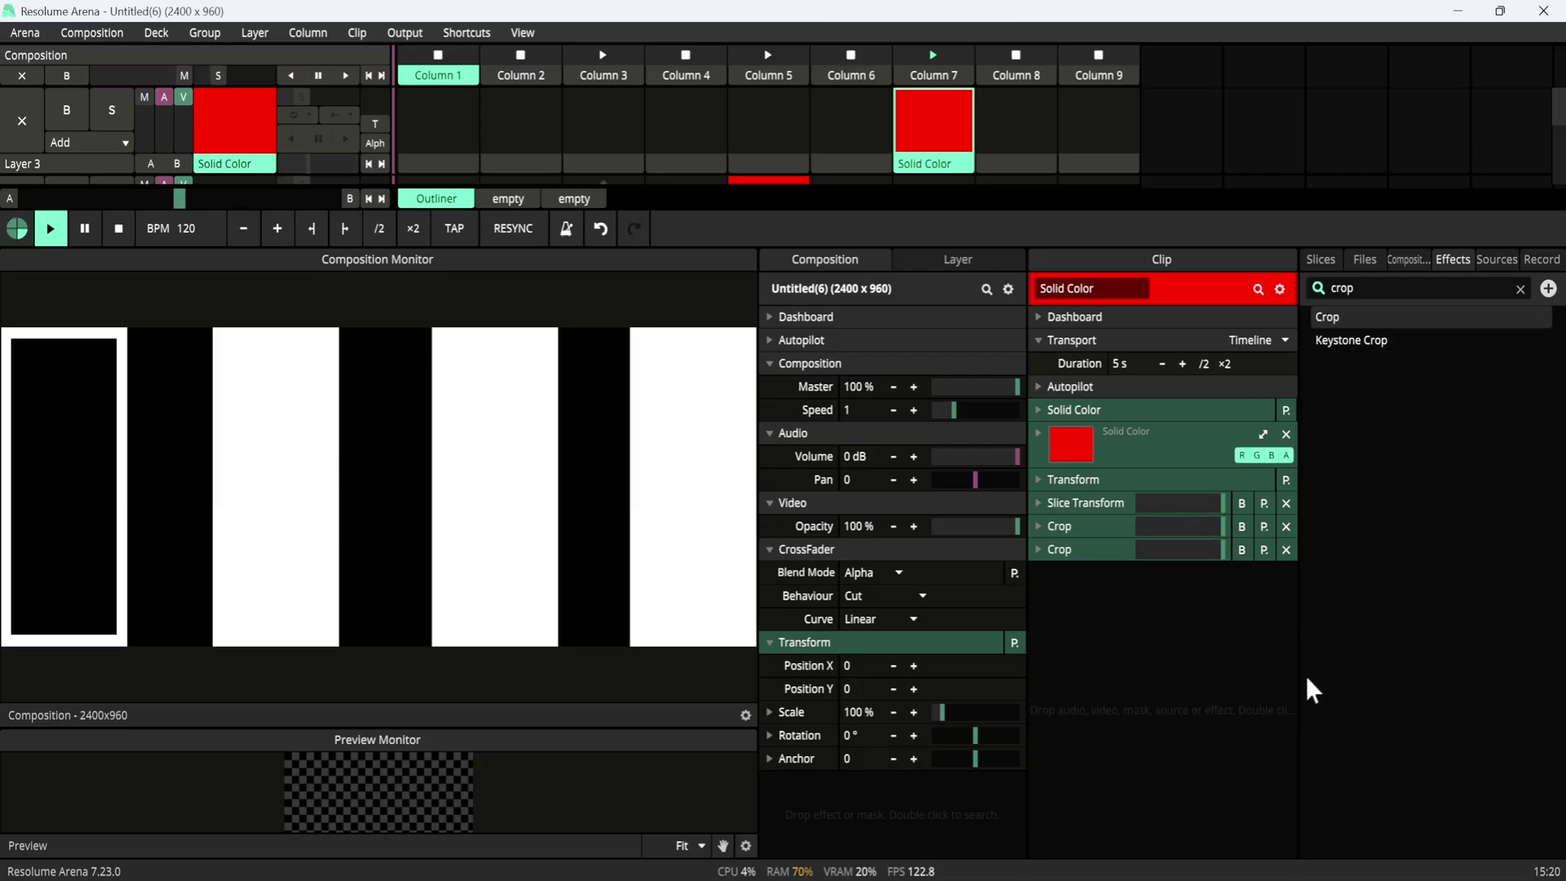
left_click(1039, 552)
left_click(1119, 714)
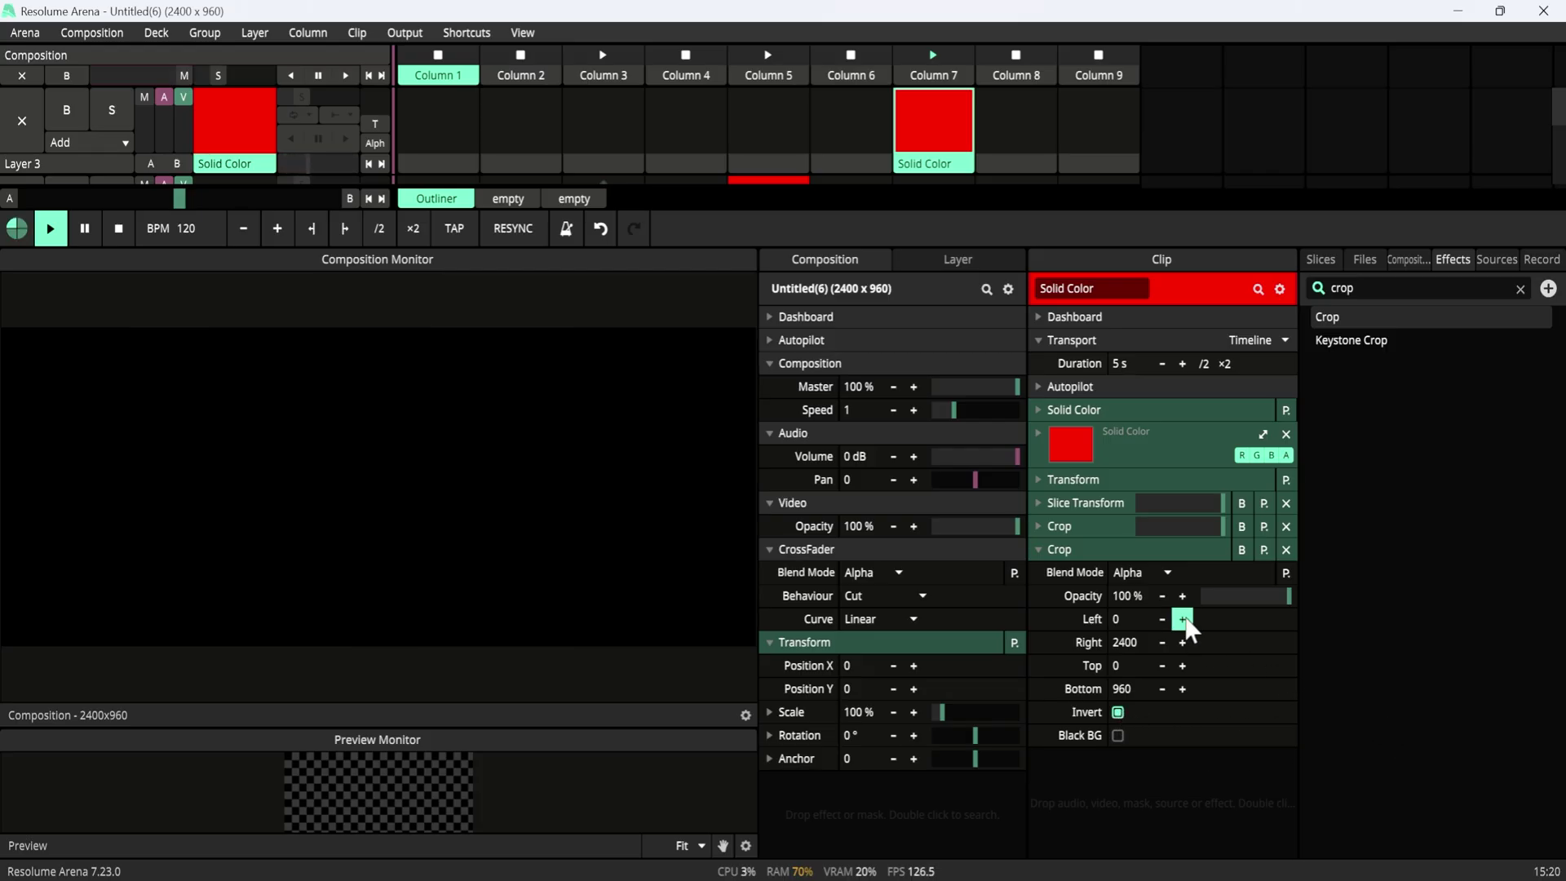
Set the second crop's Left to 704, Right to 1035, Top to 31 and Bottom to 927 to hollow out the second slice
left_click_drag(1183, 620, 1517, 639)
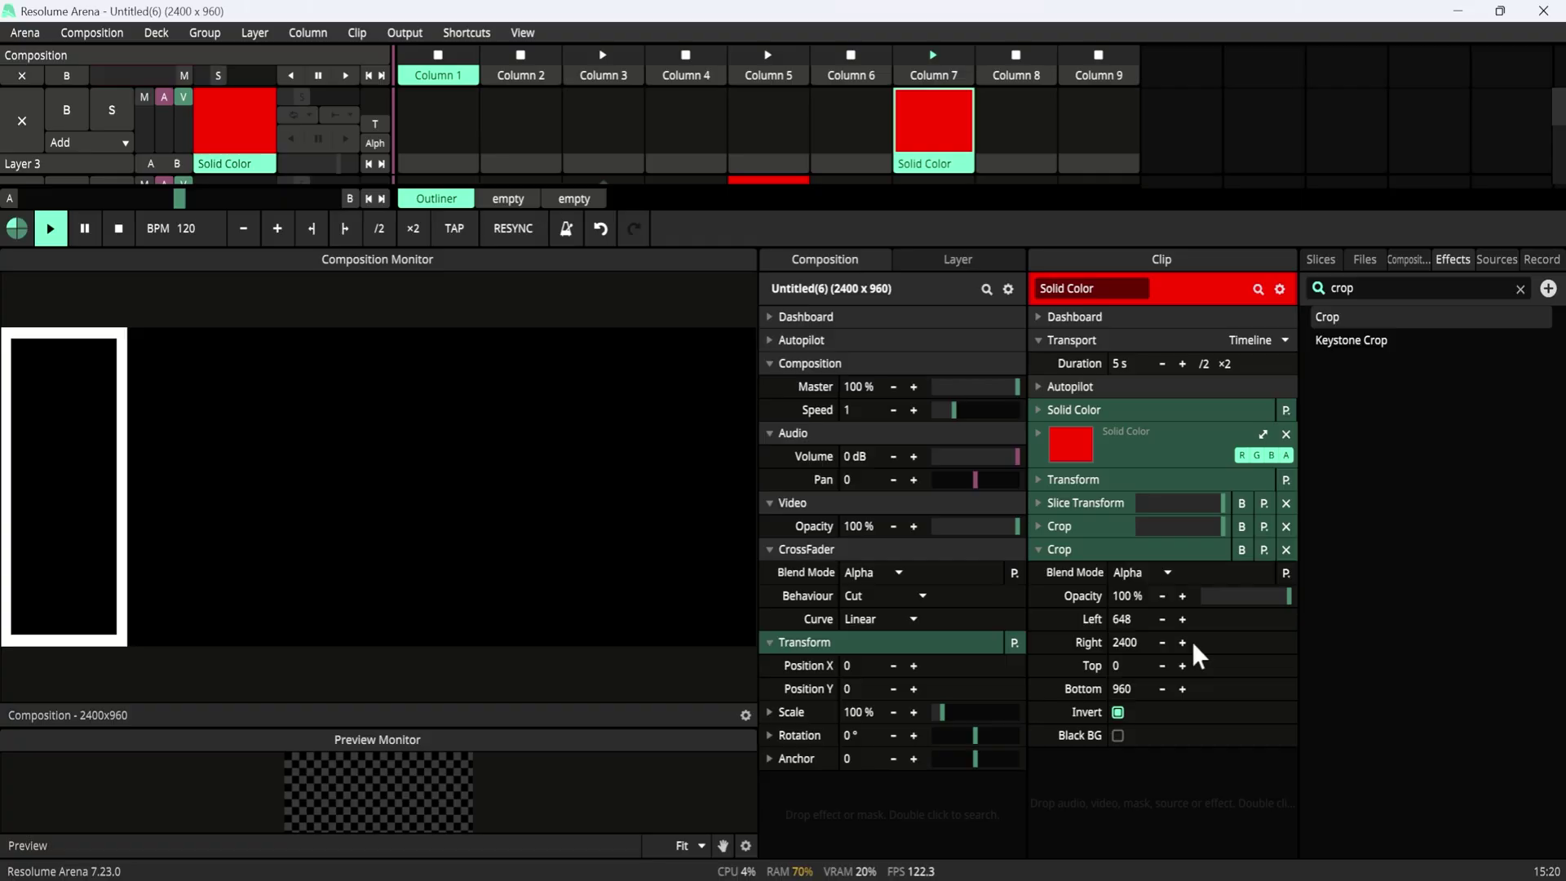
left_click_drag(1183, 619, 1300, 633)
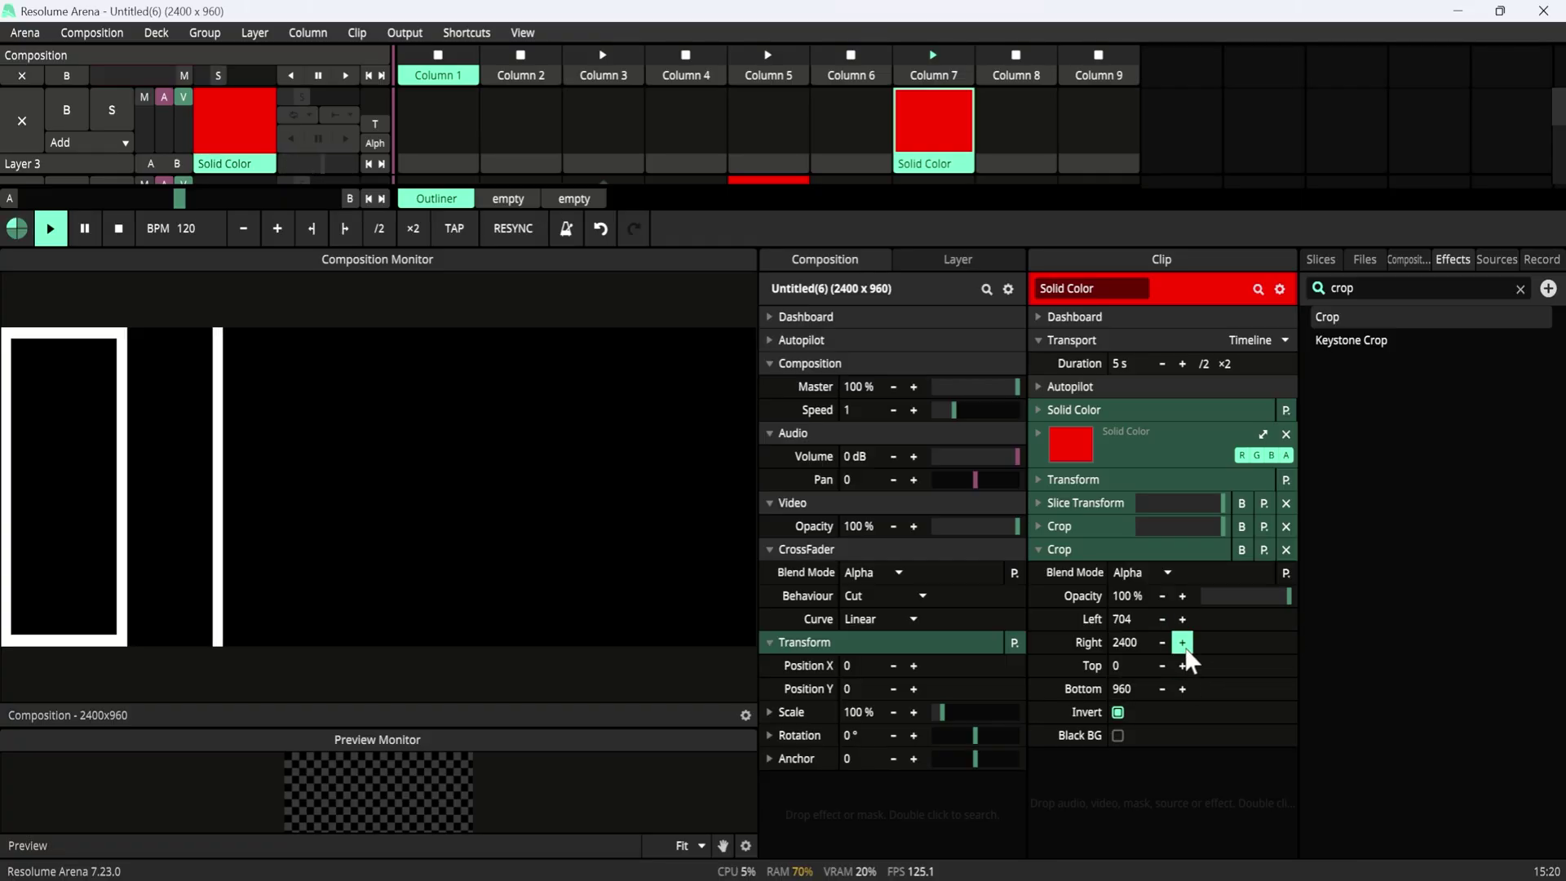
left_click_drag(1184, 650, 154, 639)
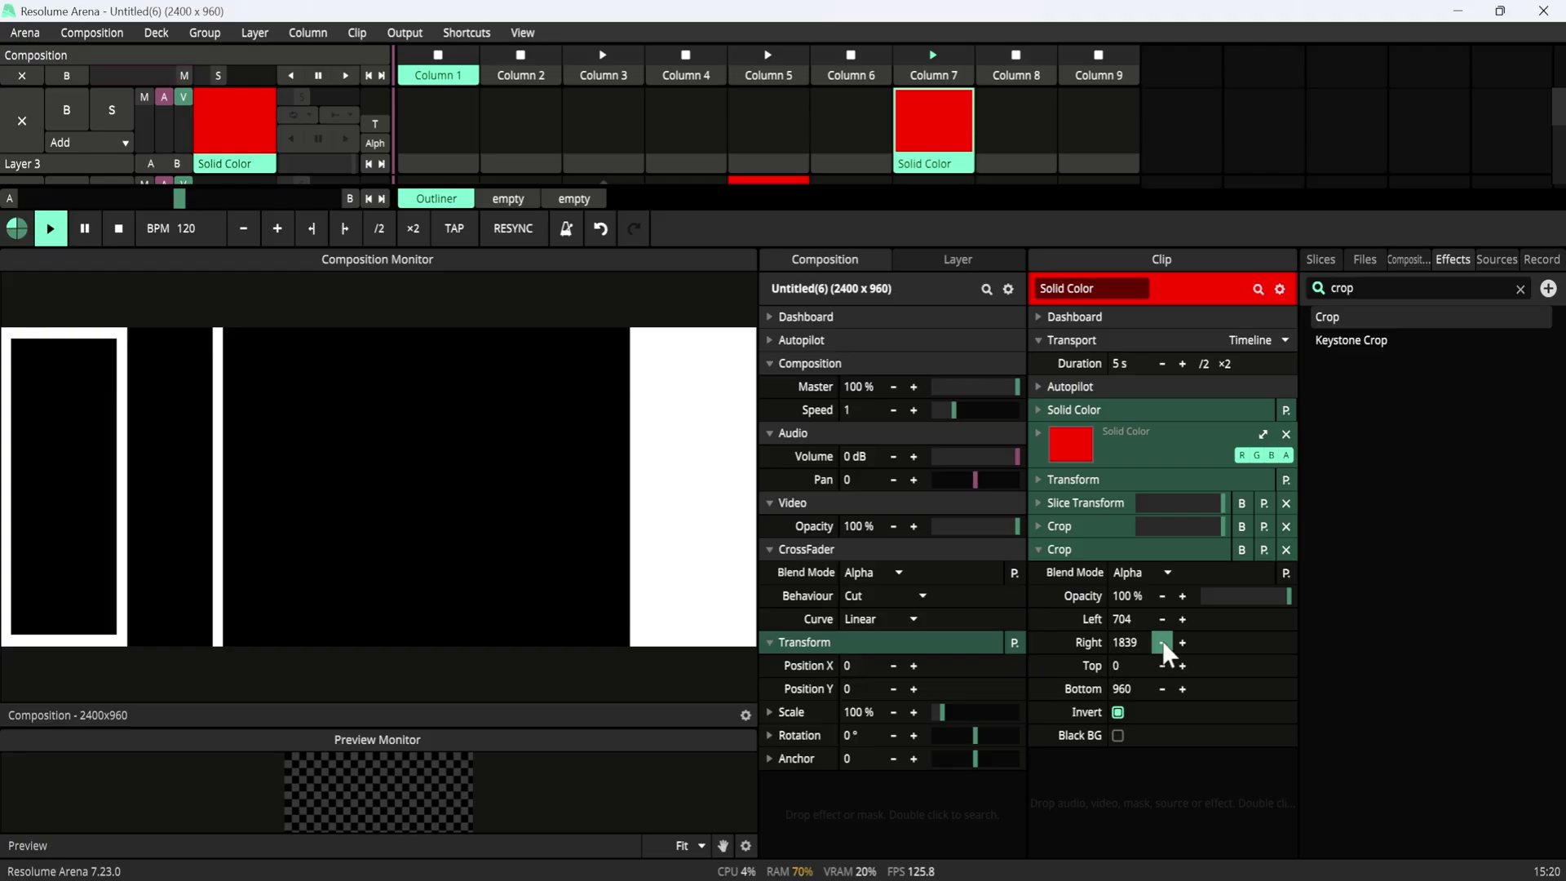
left_click_drag(1166, 652, 411, 677)
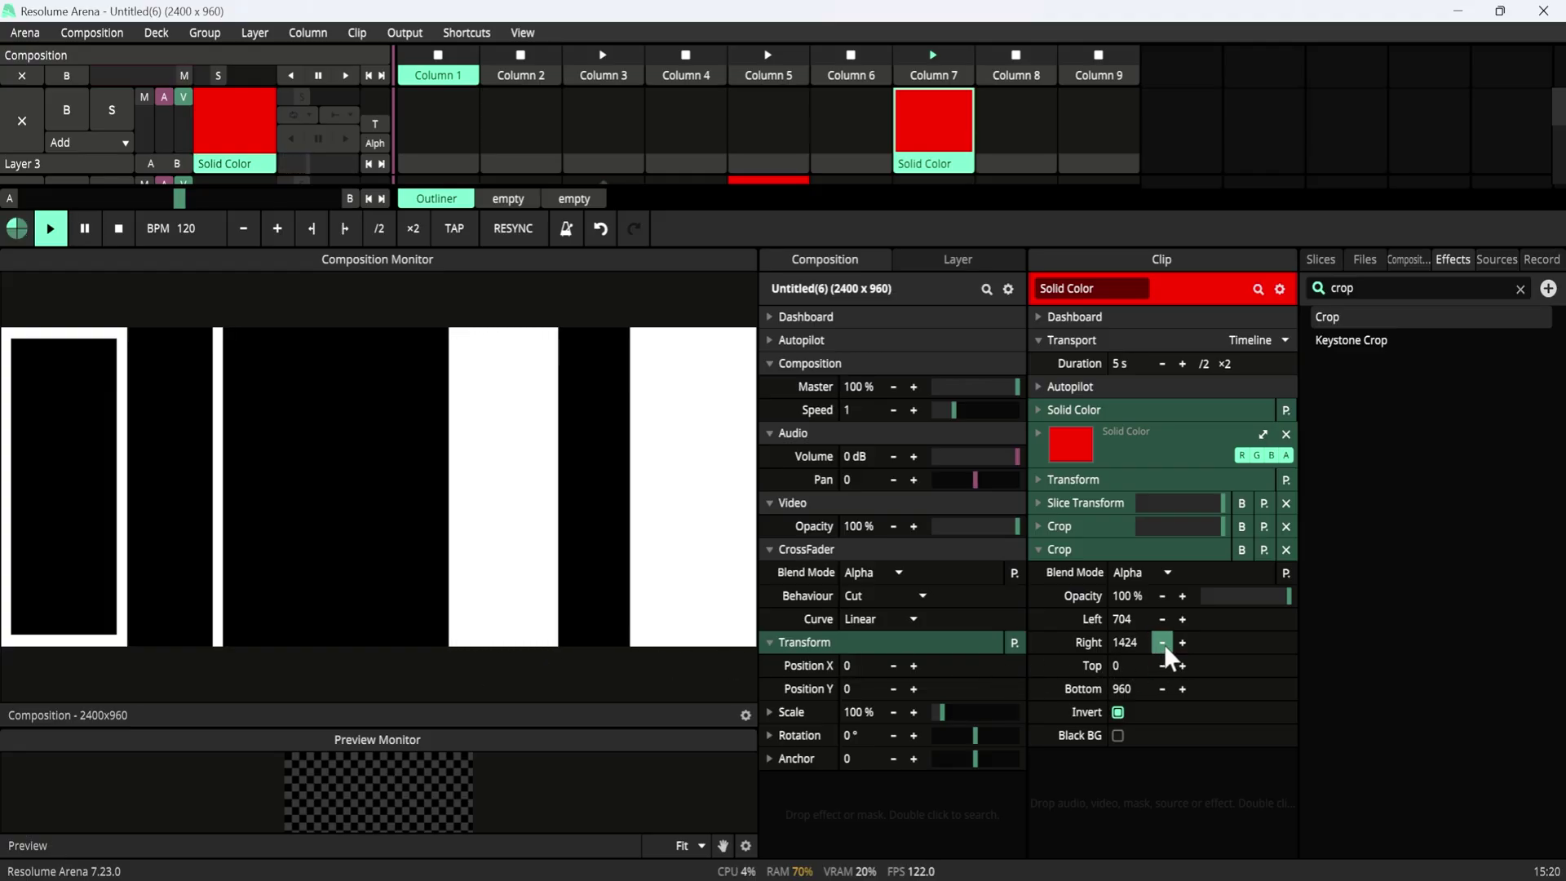
left_click_drag(1168, 657, 1014, 661)
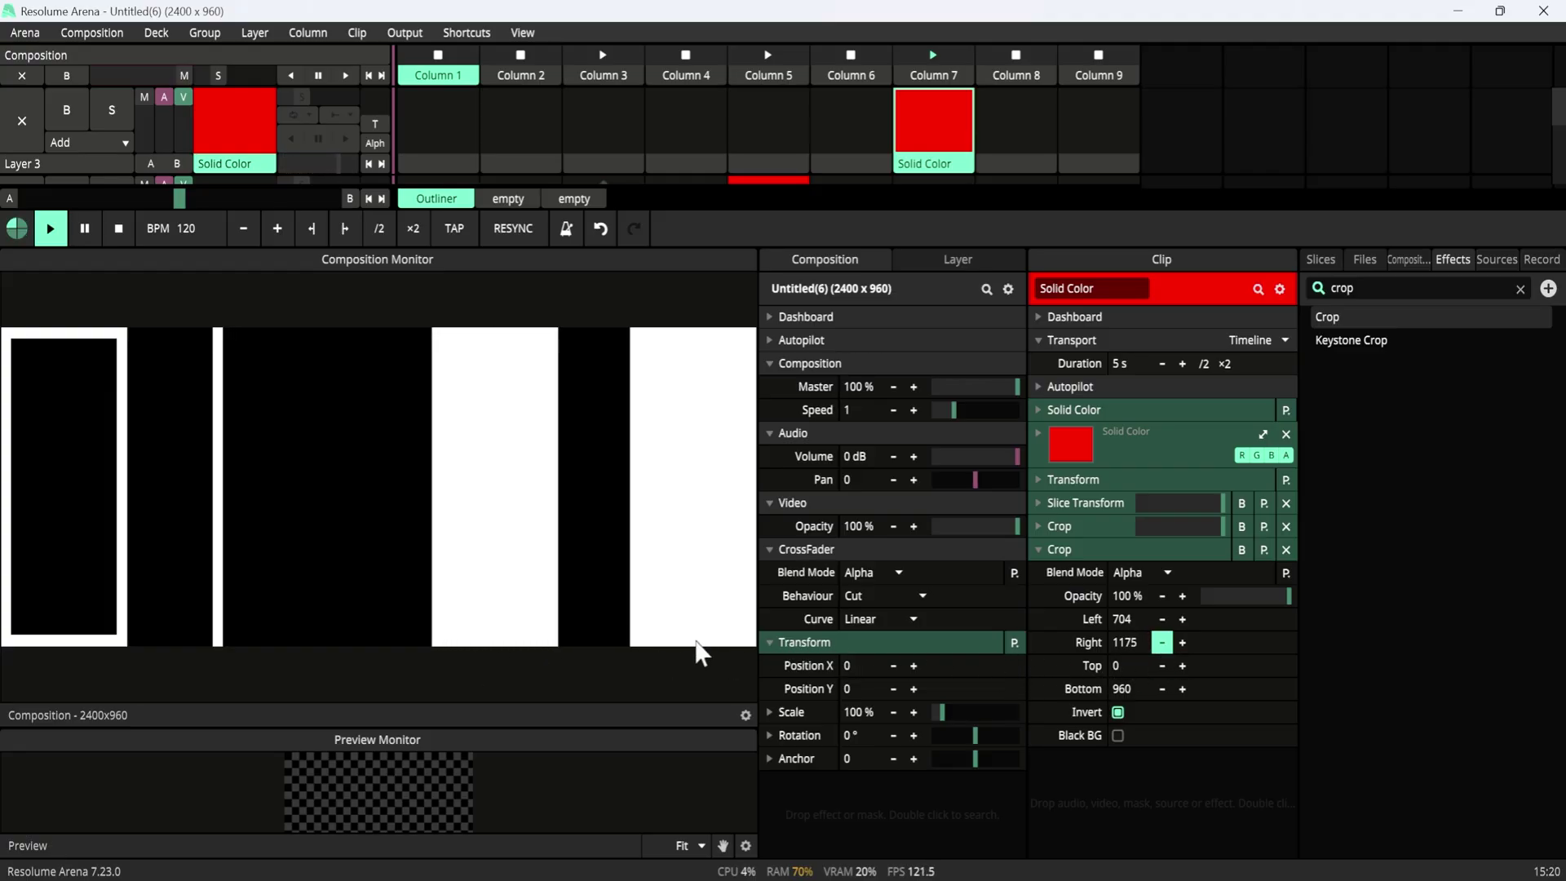
left_click_drag(1110, 654, 902, 652)
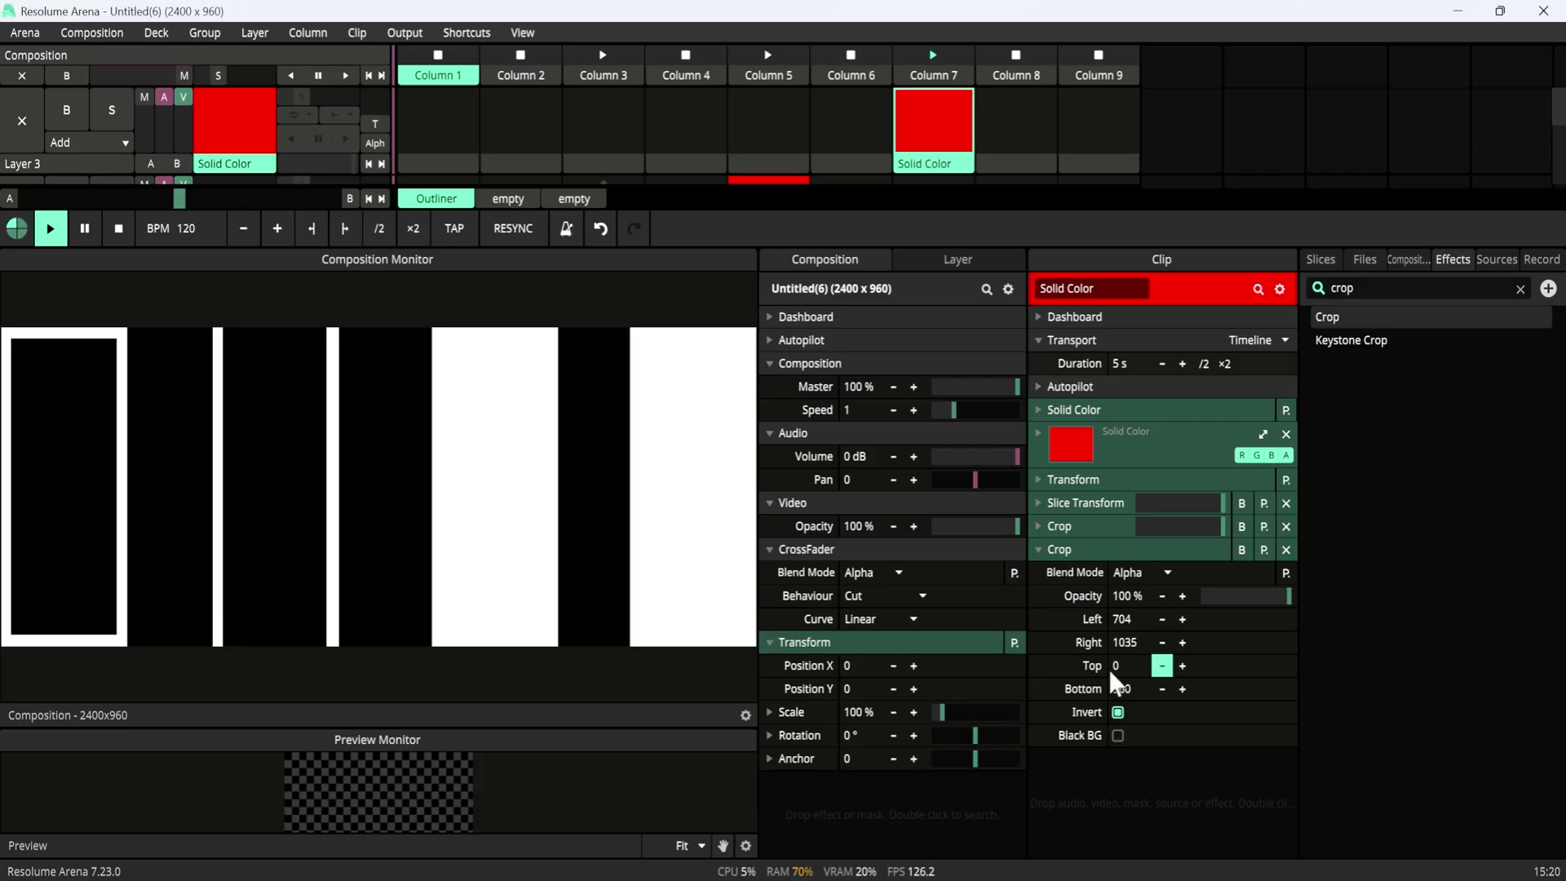
left_click_drag(1115, 677, 1119, 716)
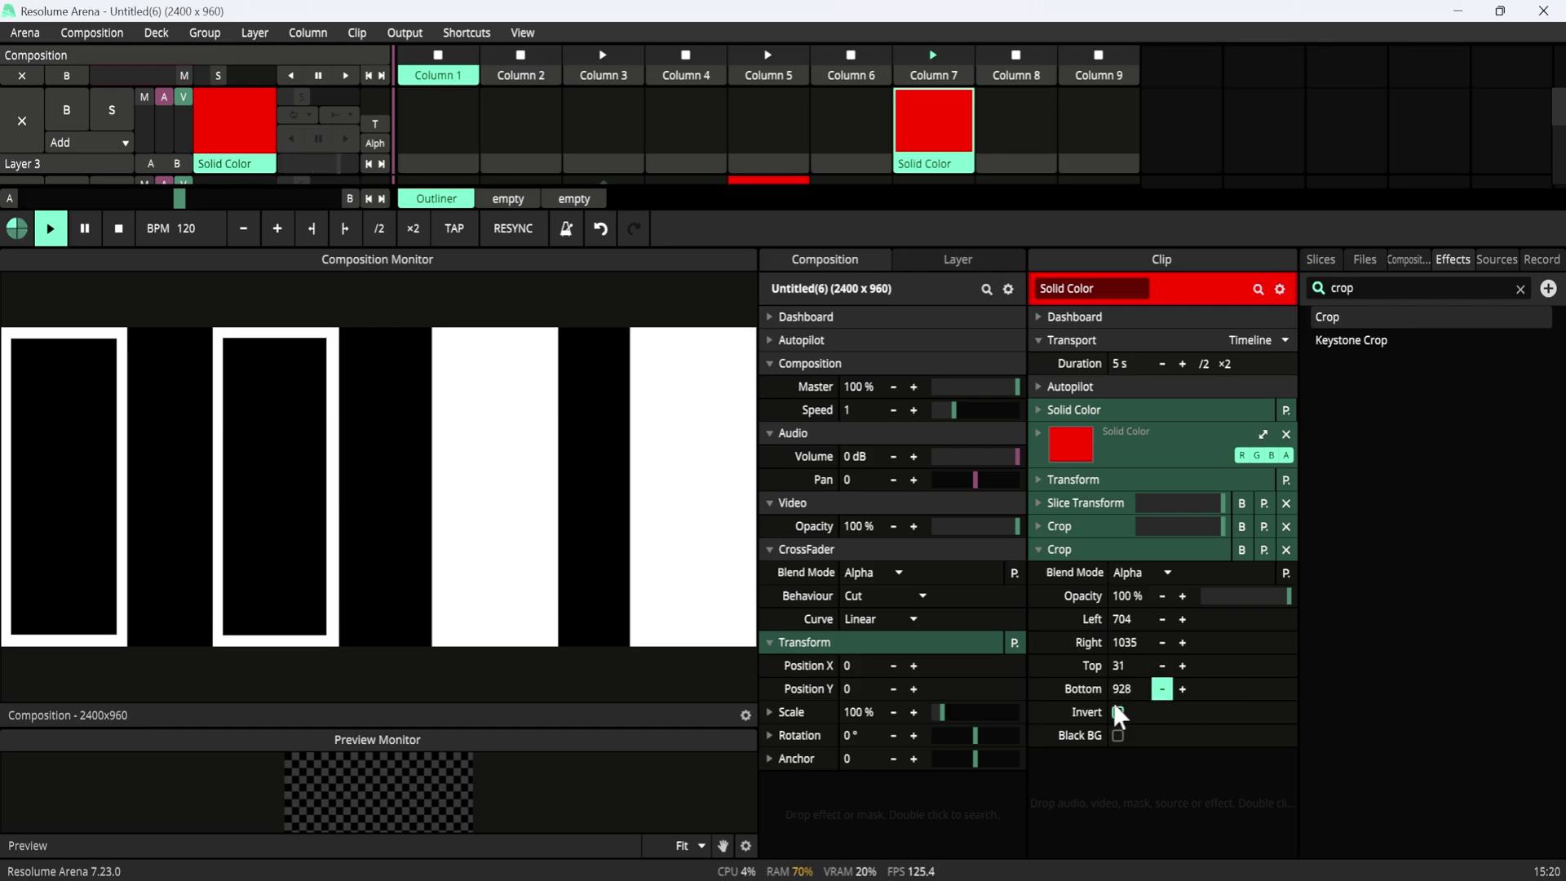
left_click(1119, 713)
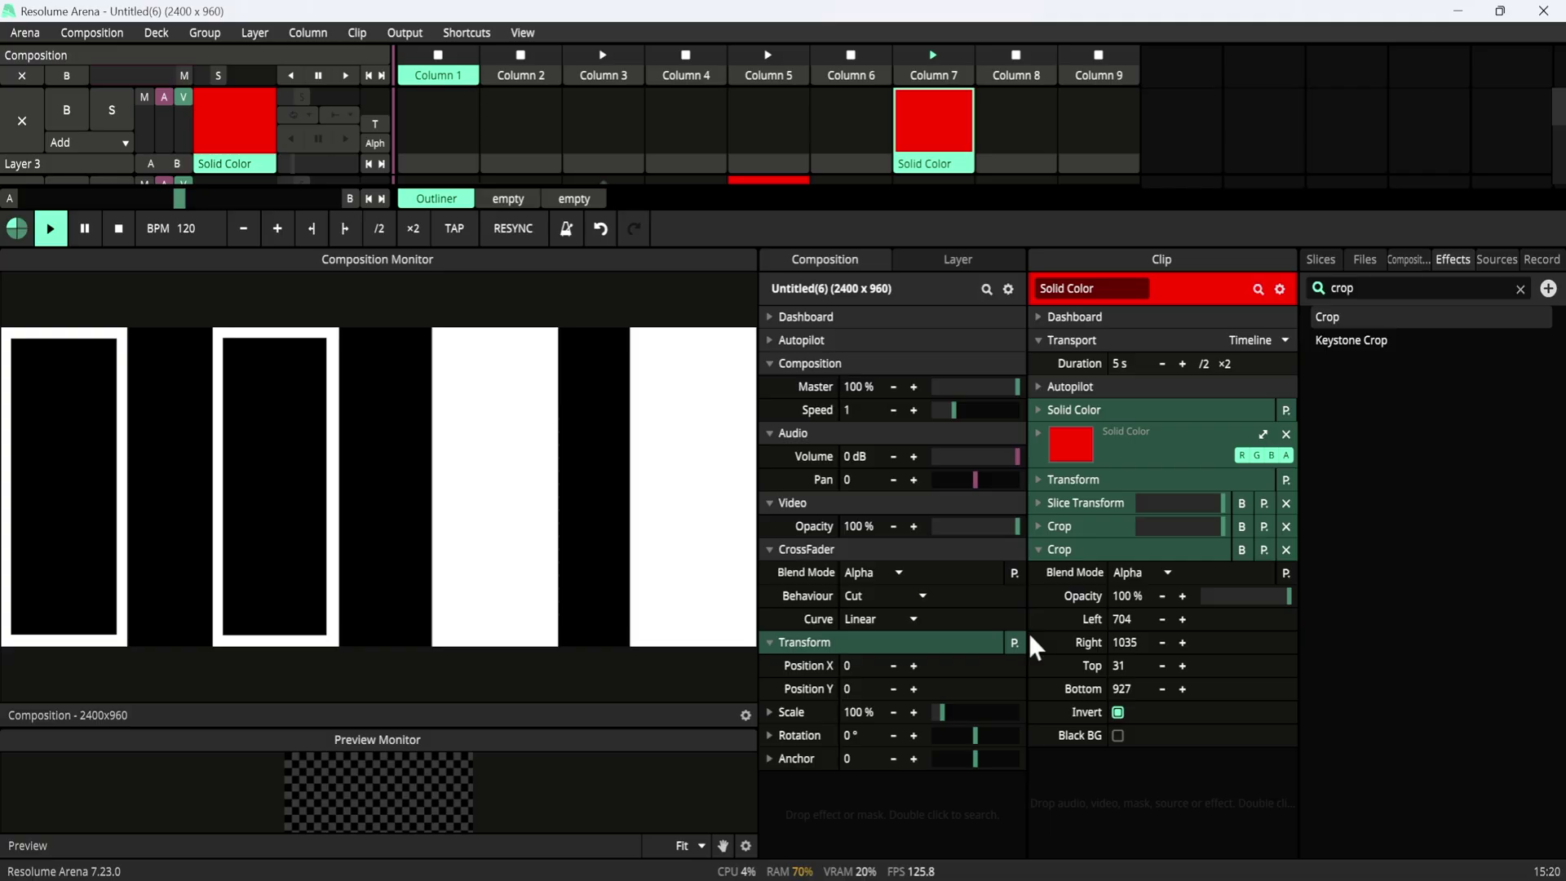
left_click(1039, 550)
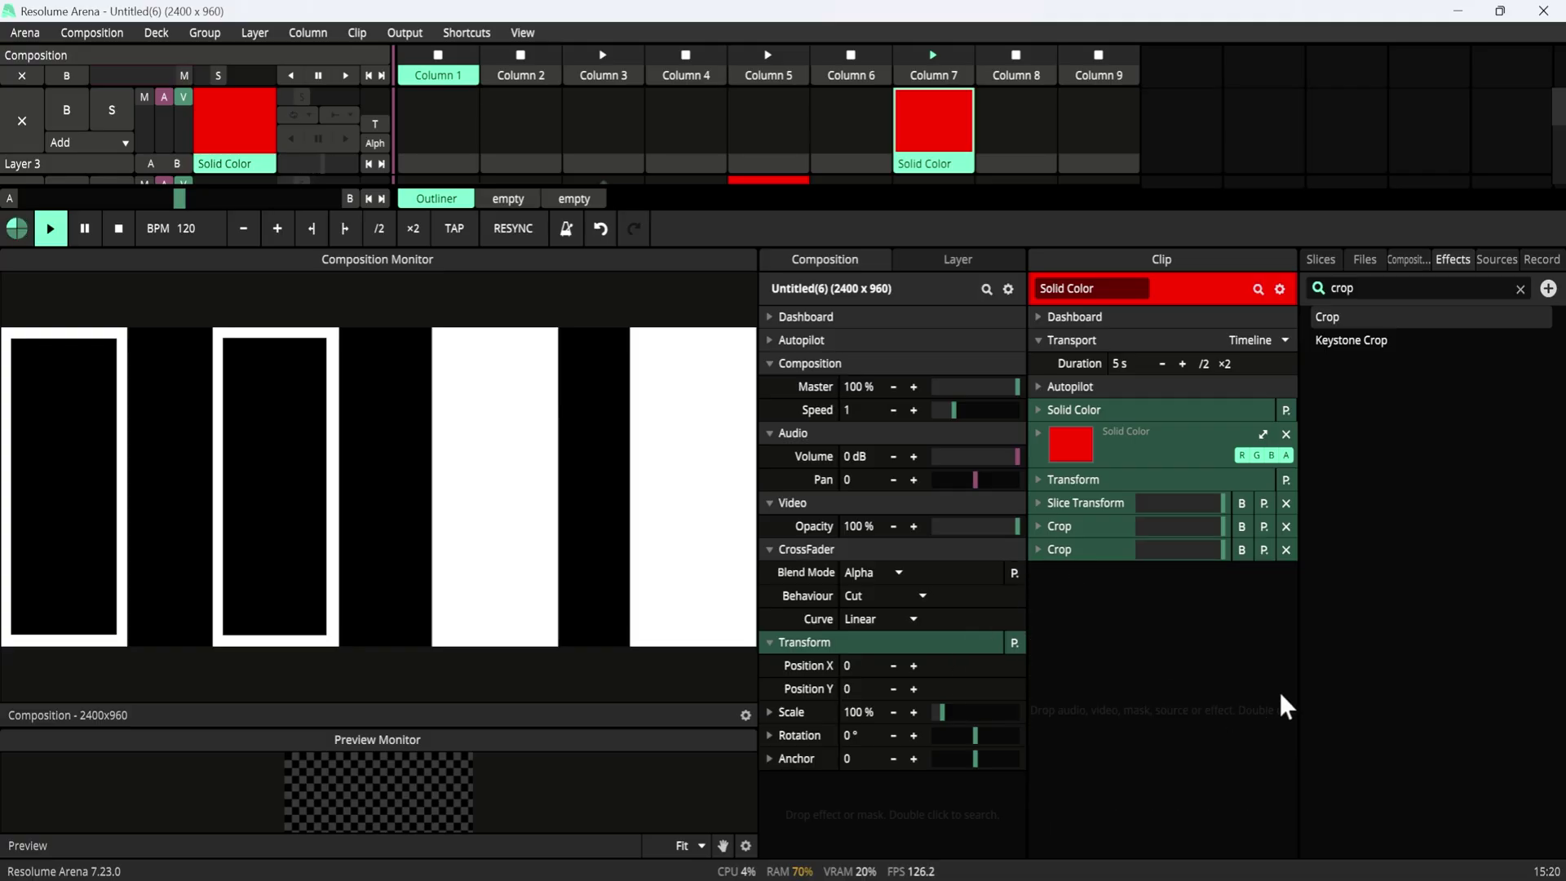
Add a third Crop effect below the second one and enable its Invert option
left_click_drag(1328, 317, 1118, 608)
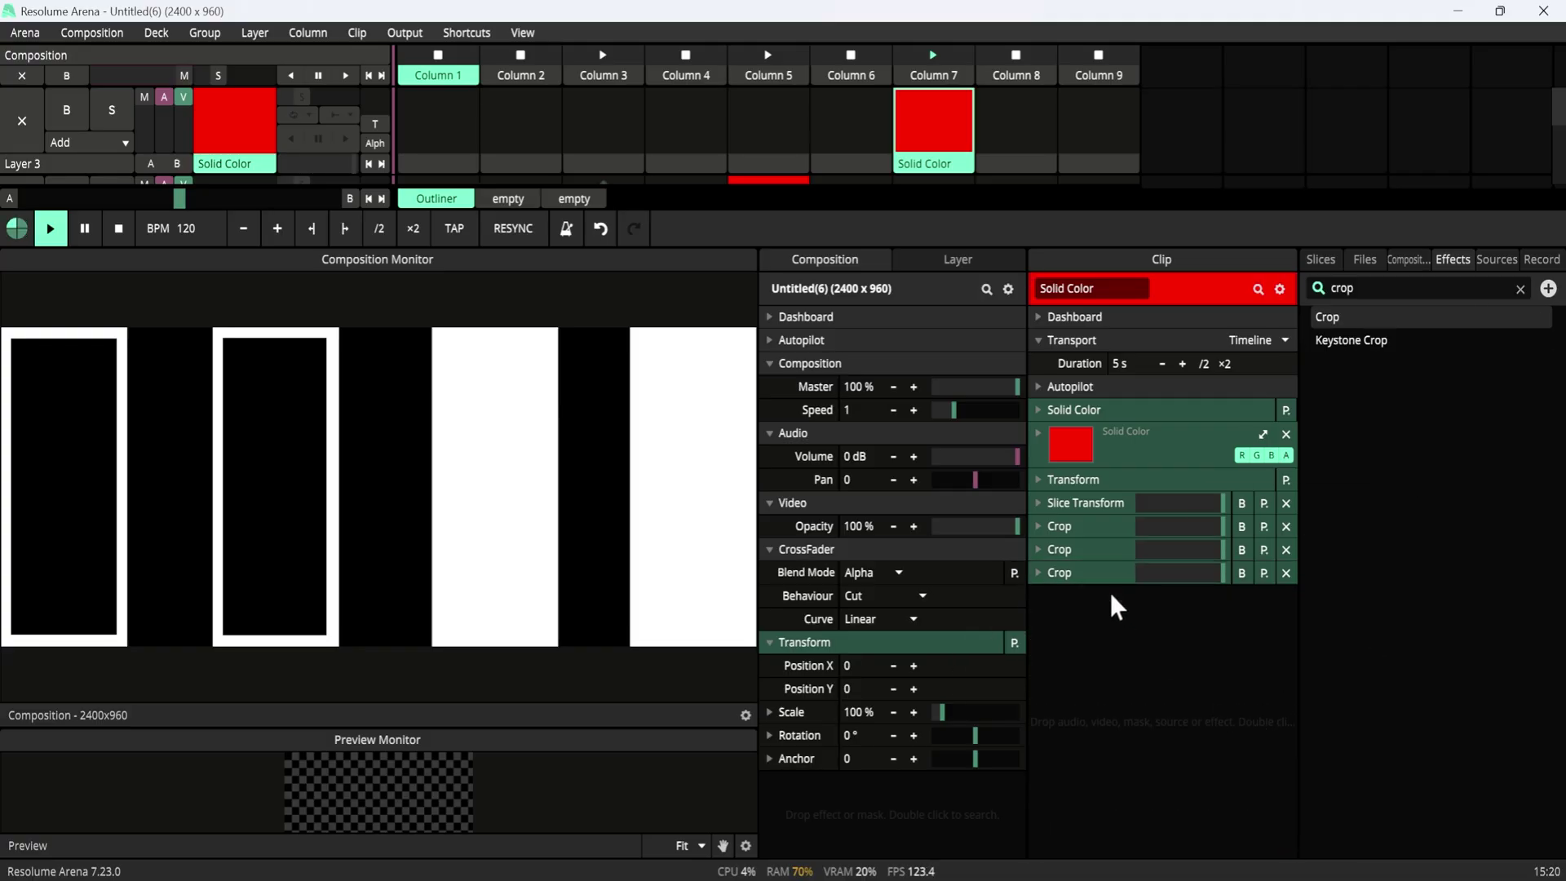
left_click(1046, 574)
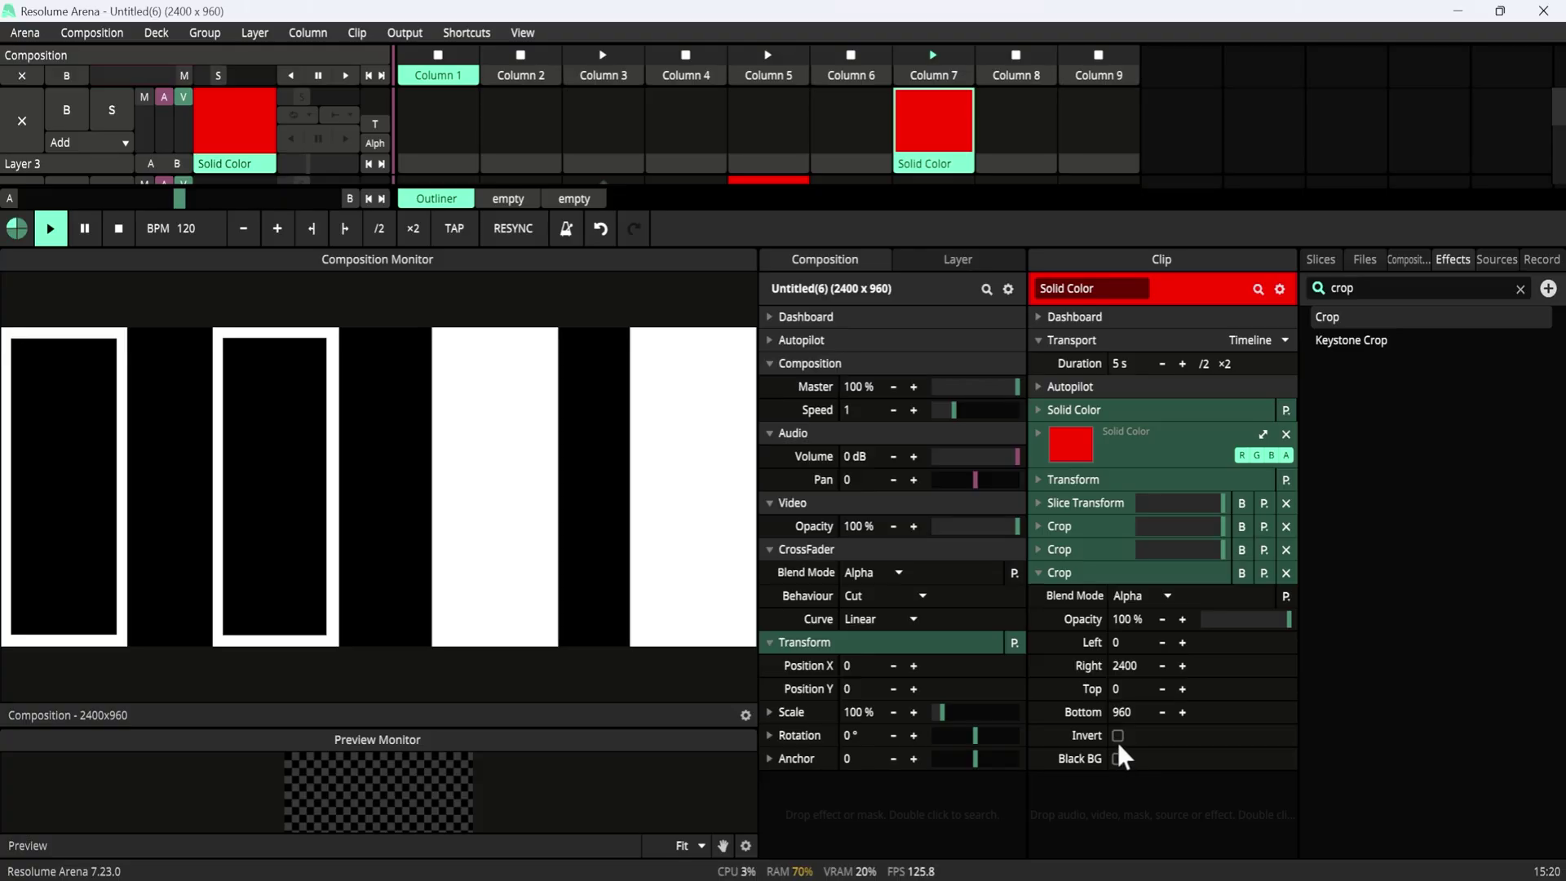
left_click(1118, 736)
Set the third crop's Left to 1408, Right to 1727, Top to 32 and Bottom to 924 to hollow out the third slice
double_click(1188, 645)
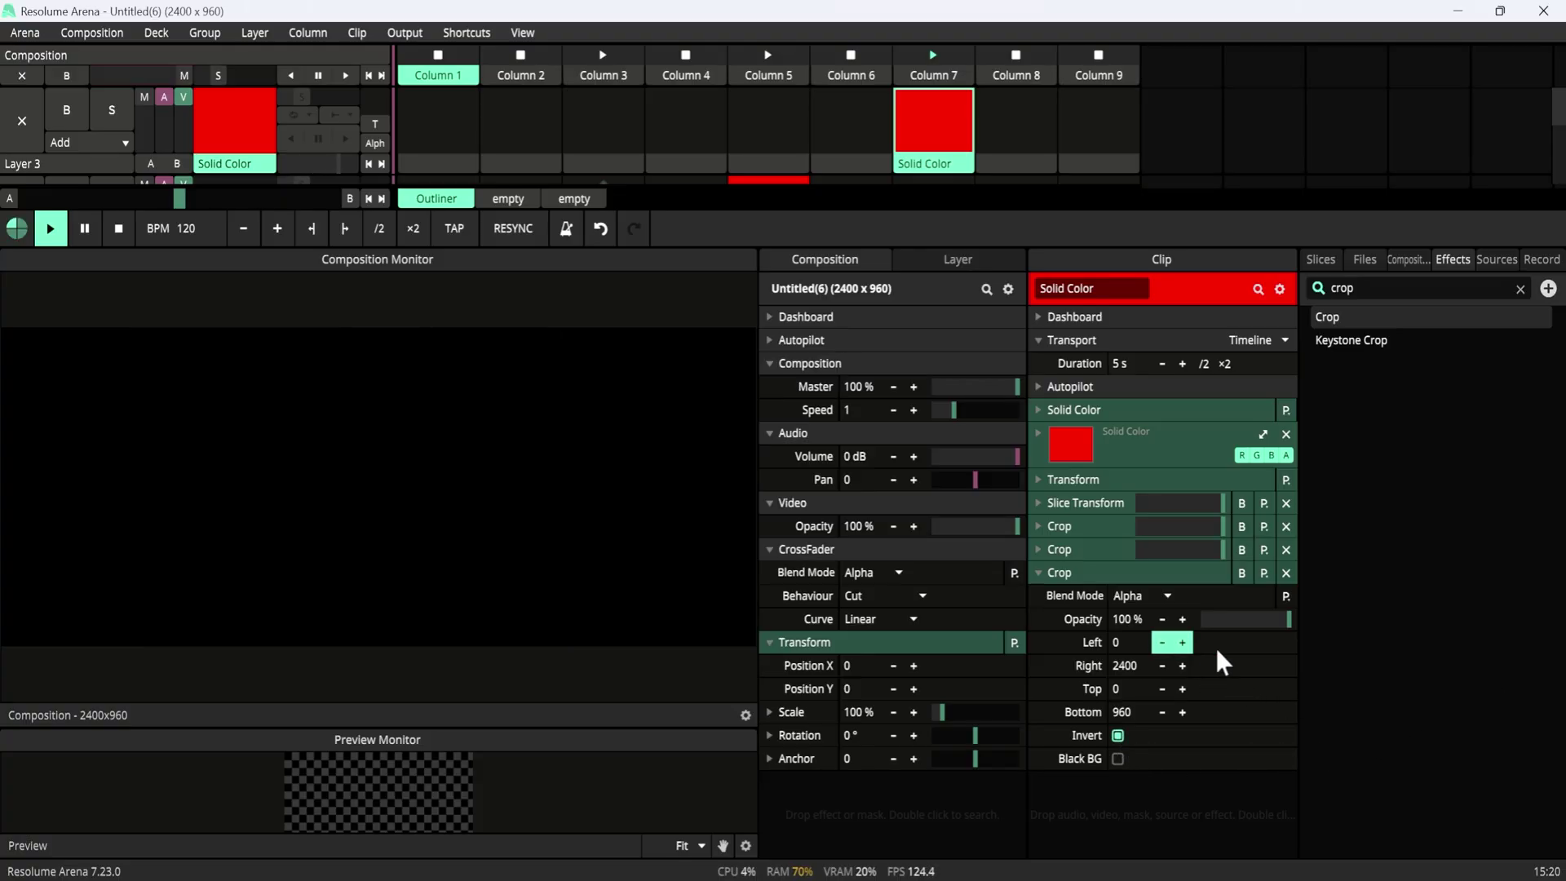
type("750")
key("Return")
left_click_drag(1181, 643, 1565, 650)
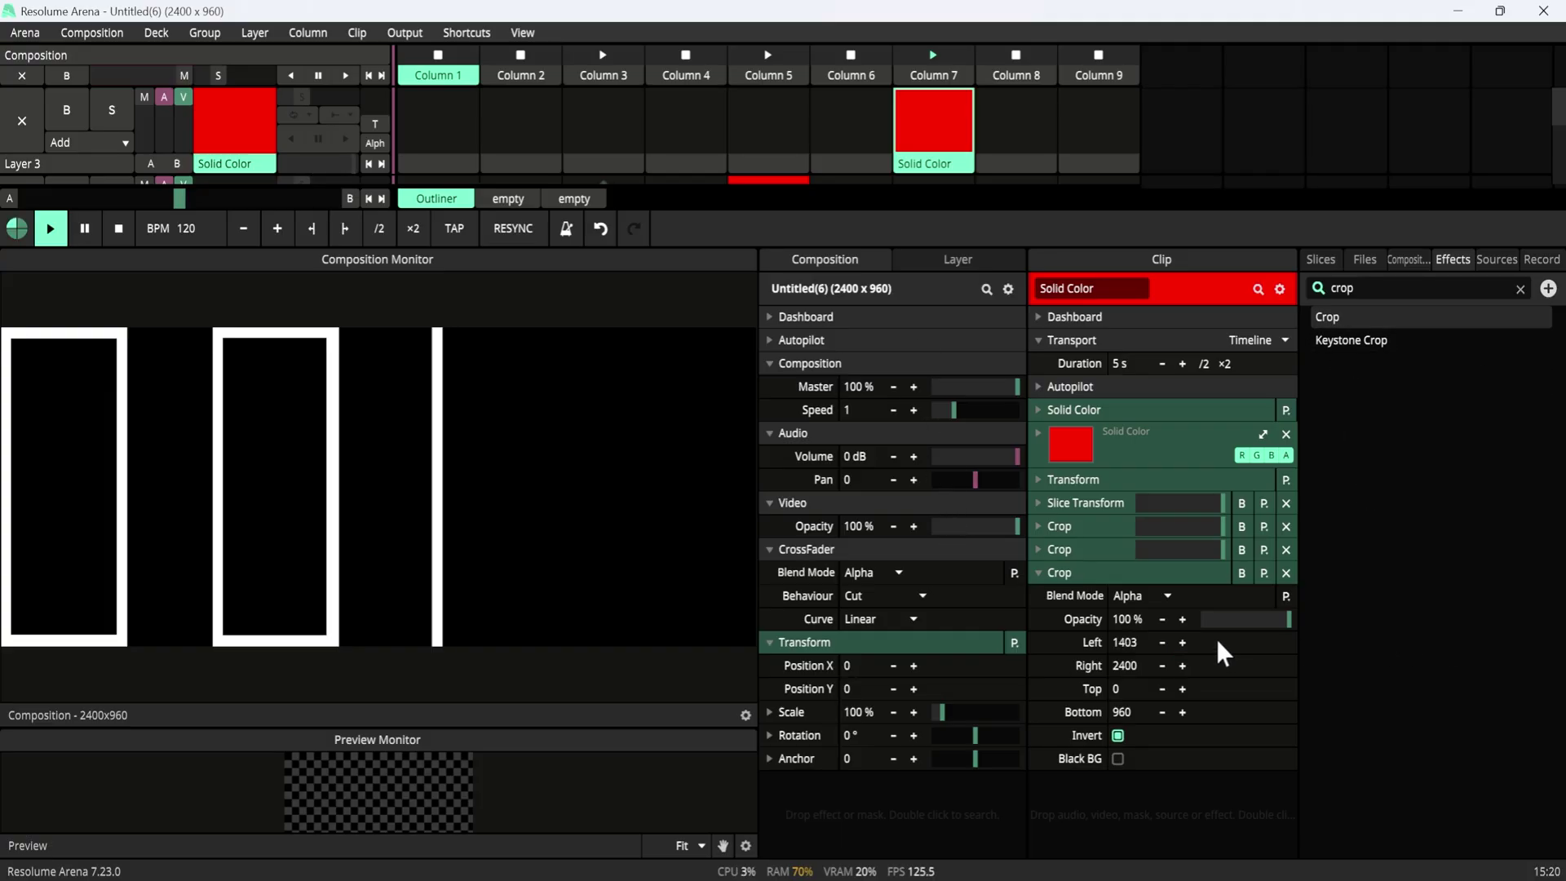
left_click_drag(1185, 645, 708, 702)
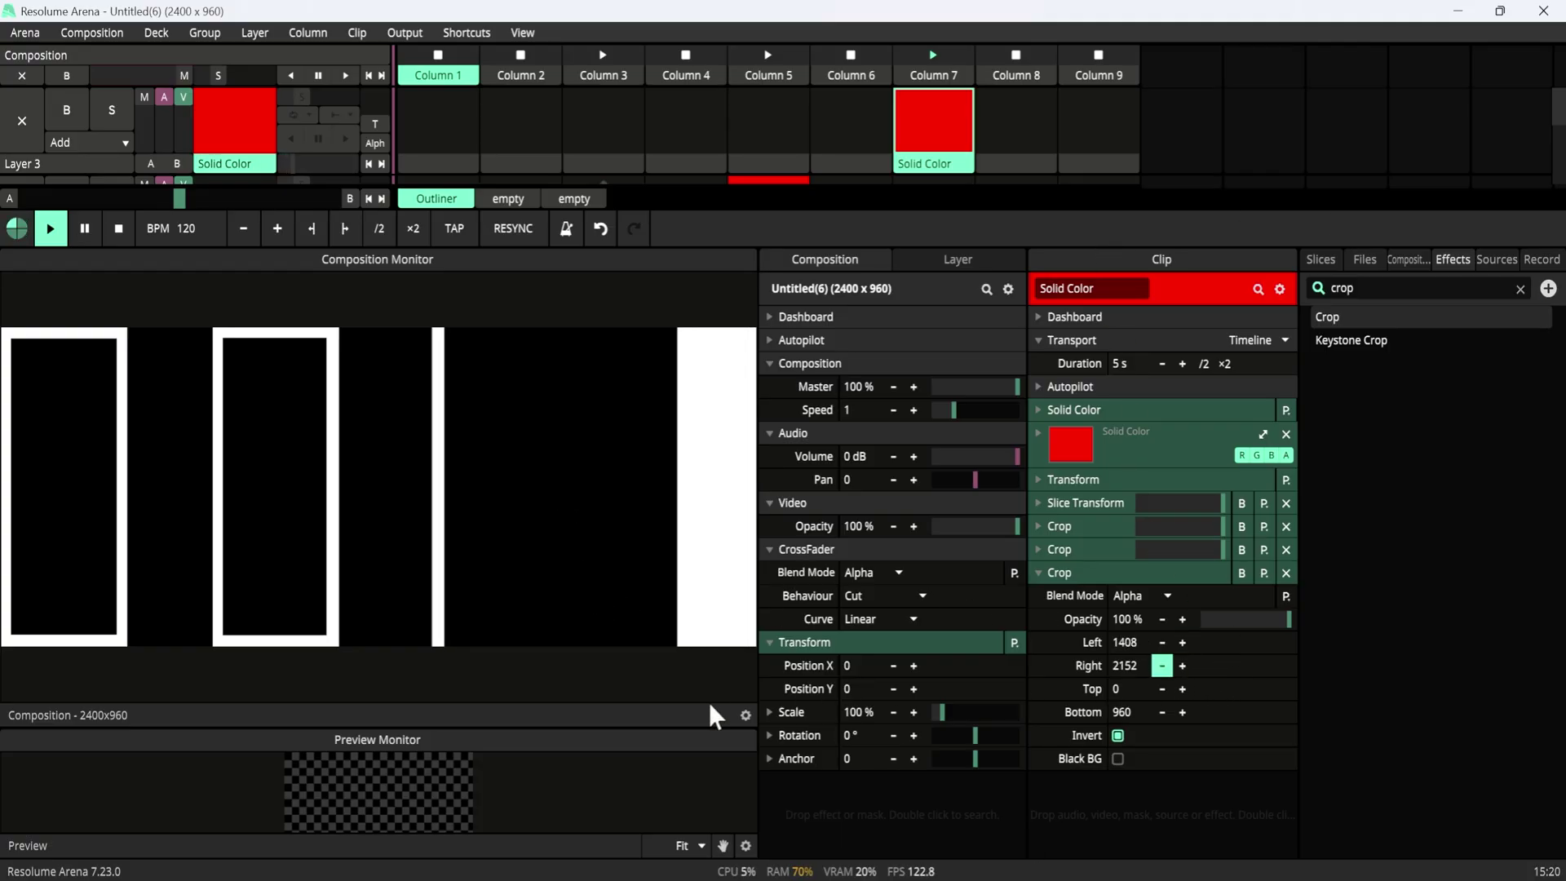
left_click_drag(1182, 677, 745, 675)
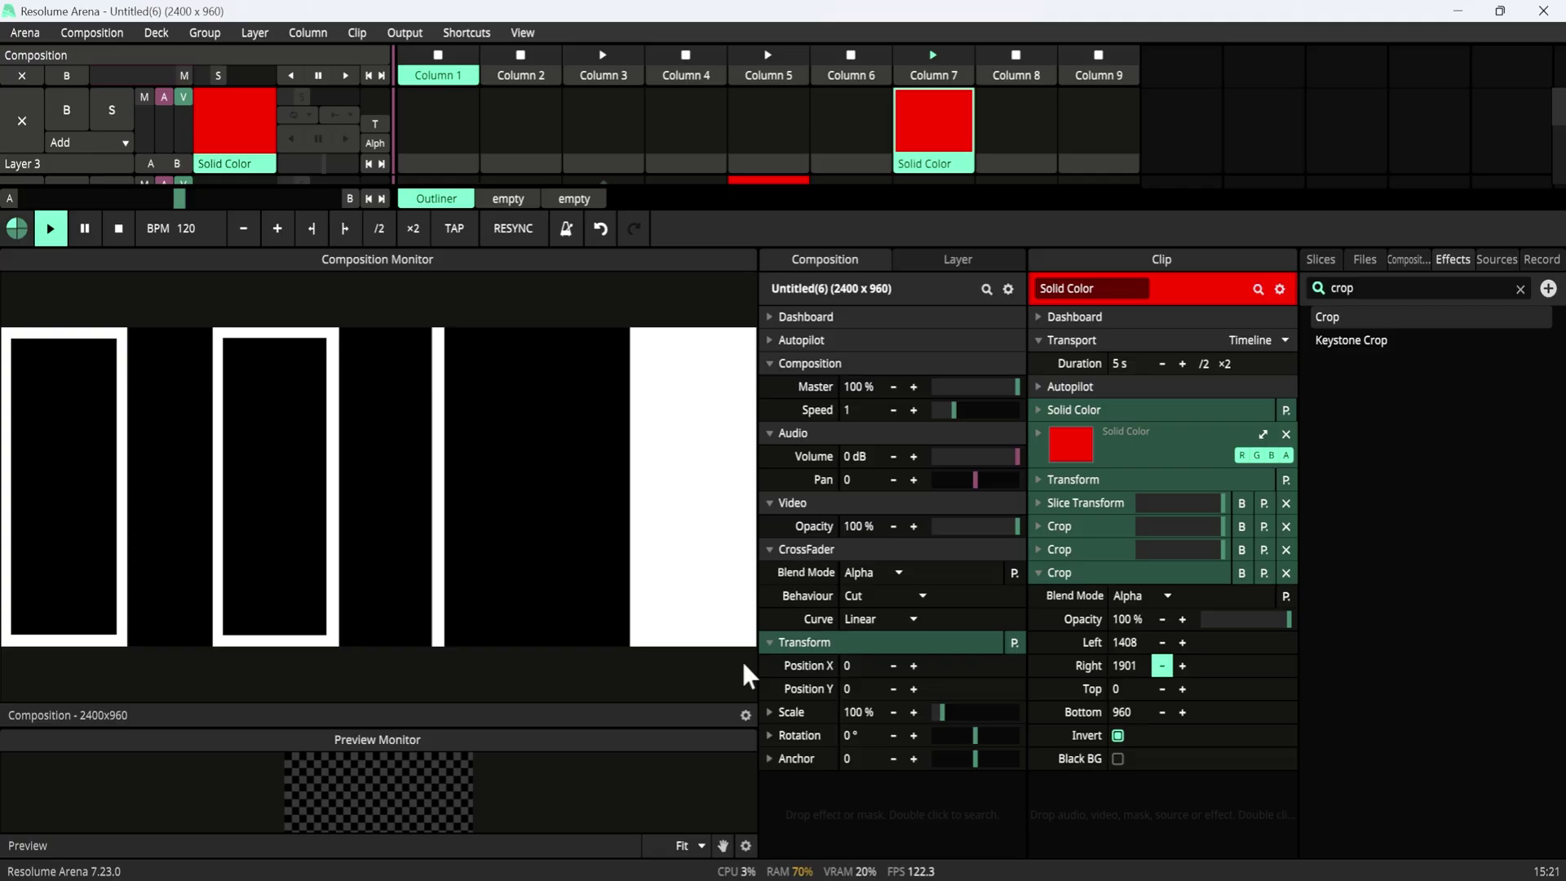
left_click_drag(1179, 680, 850, 689)
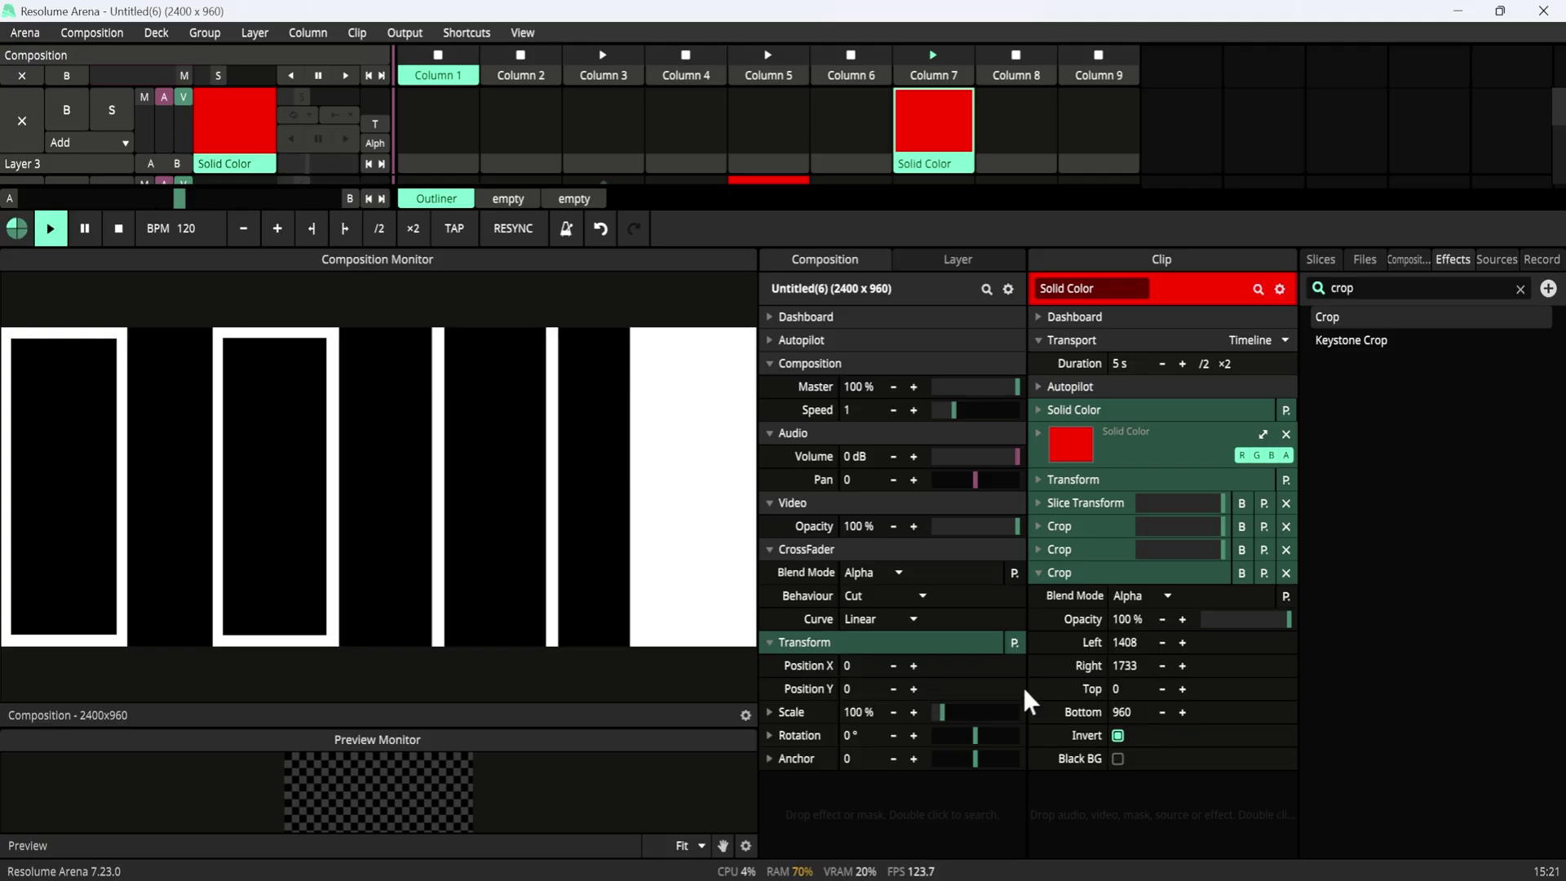
left_click_drag(1166, 663, 1108, 721)
left_click(1118, 735)
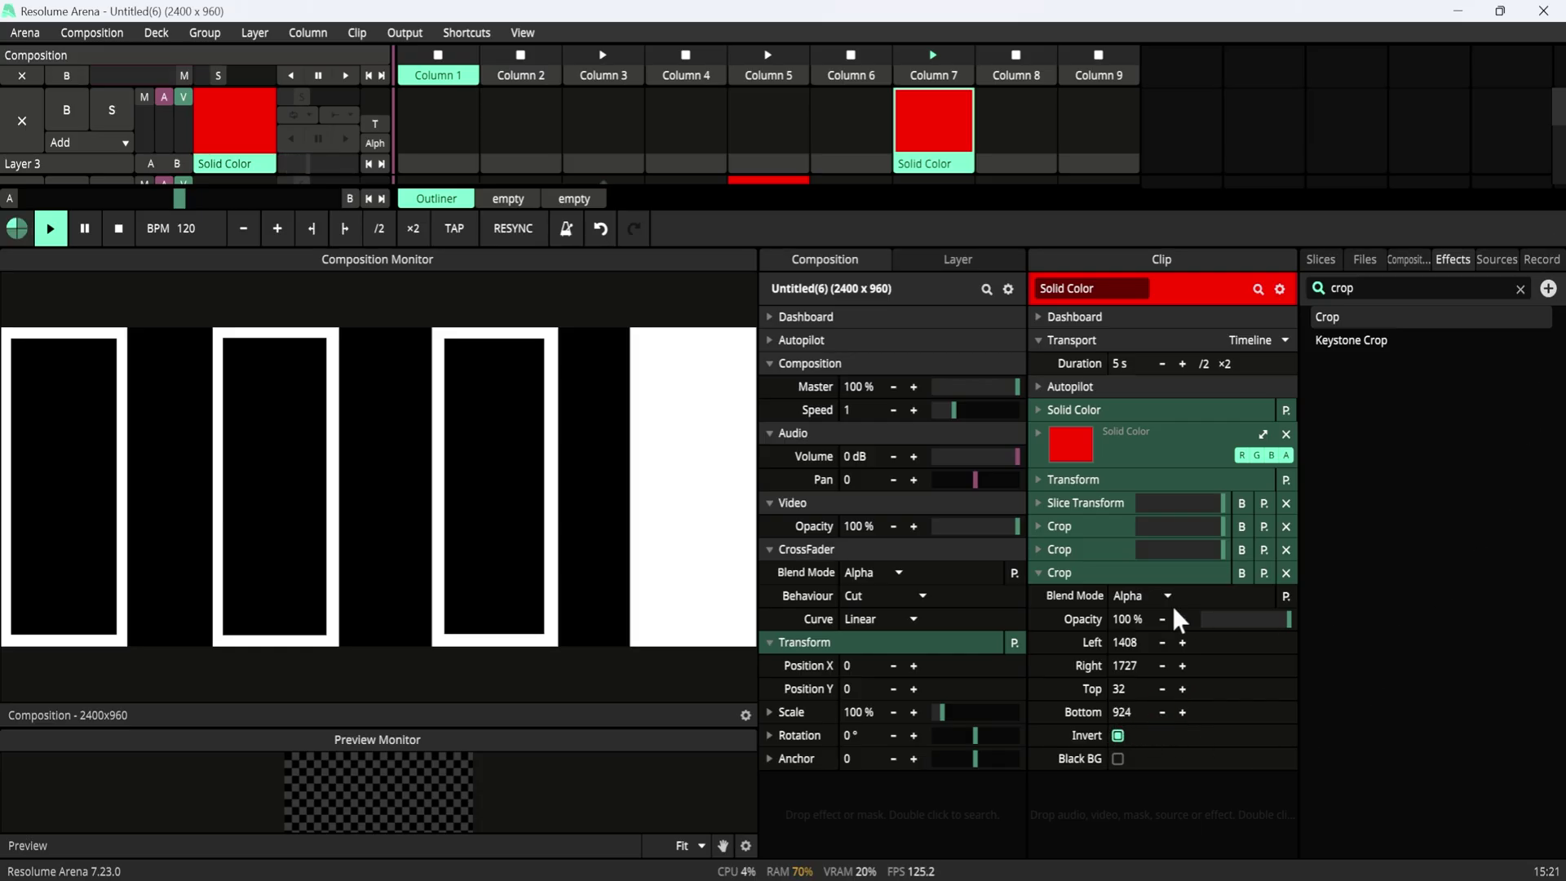
Collapse the third crop's settings and add a fourth Crop effect below it
left_click(1034, 574)
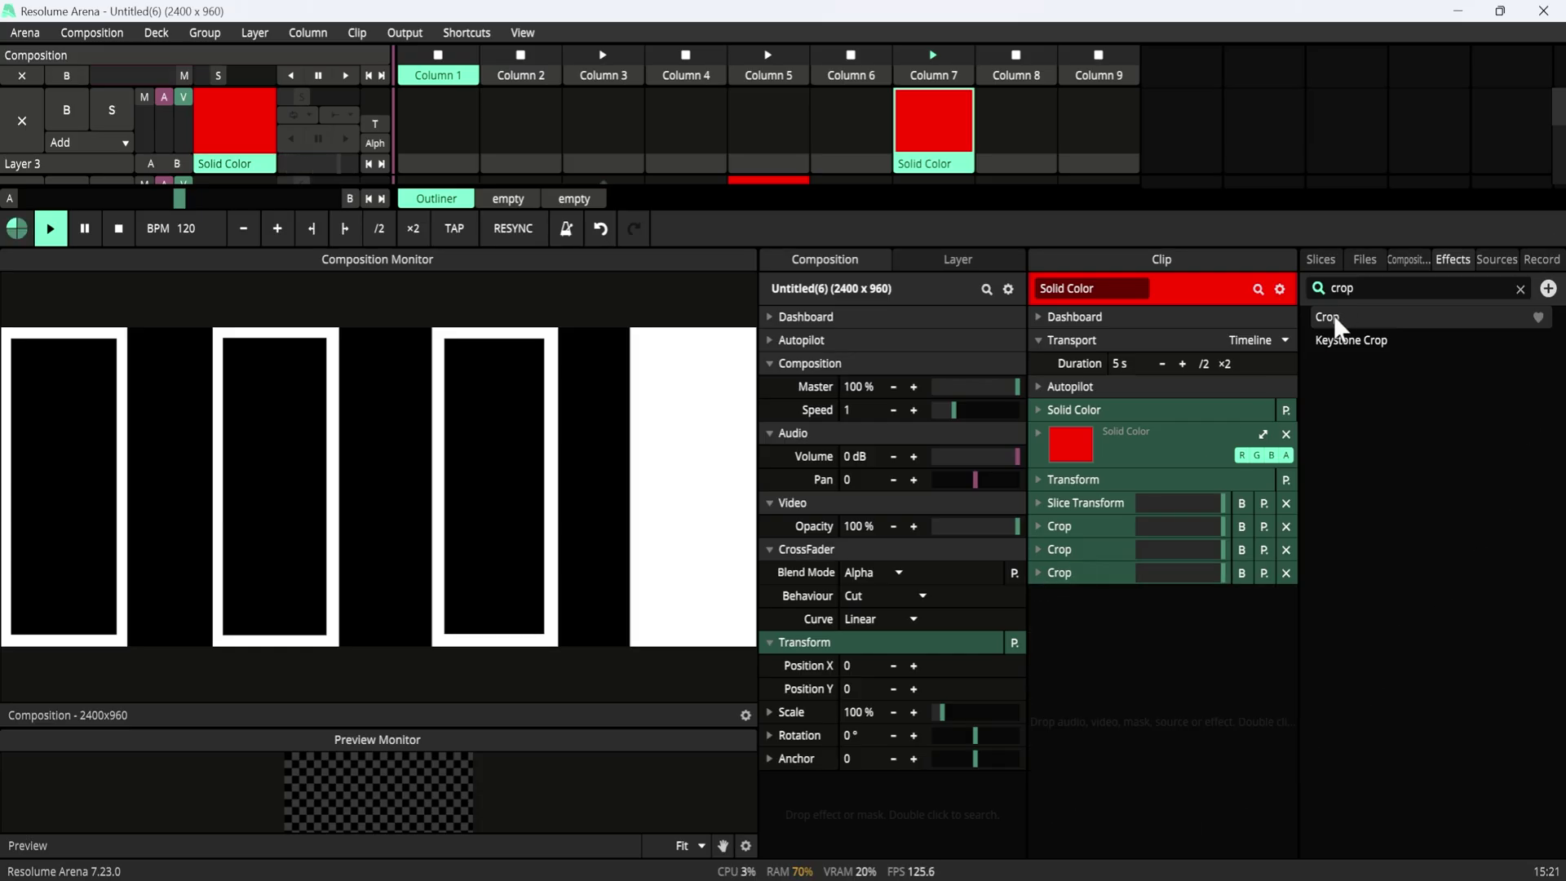
left_click_drag(1333, 316, 1061, 614)
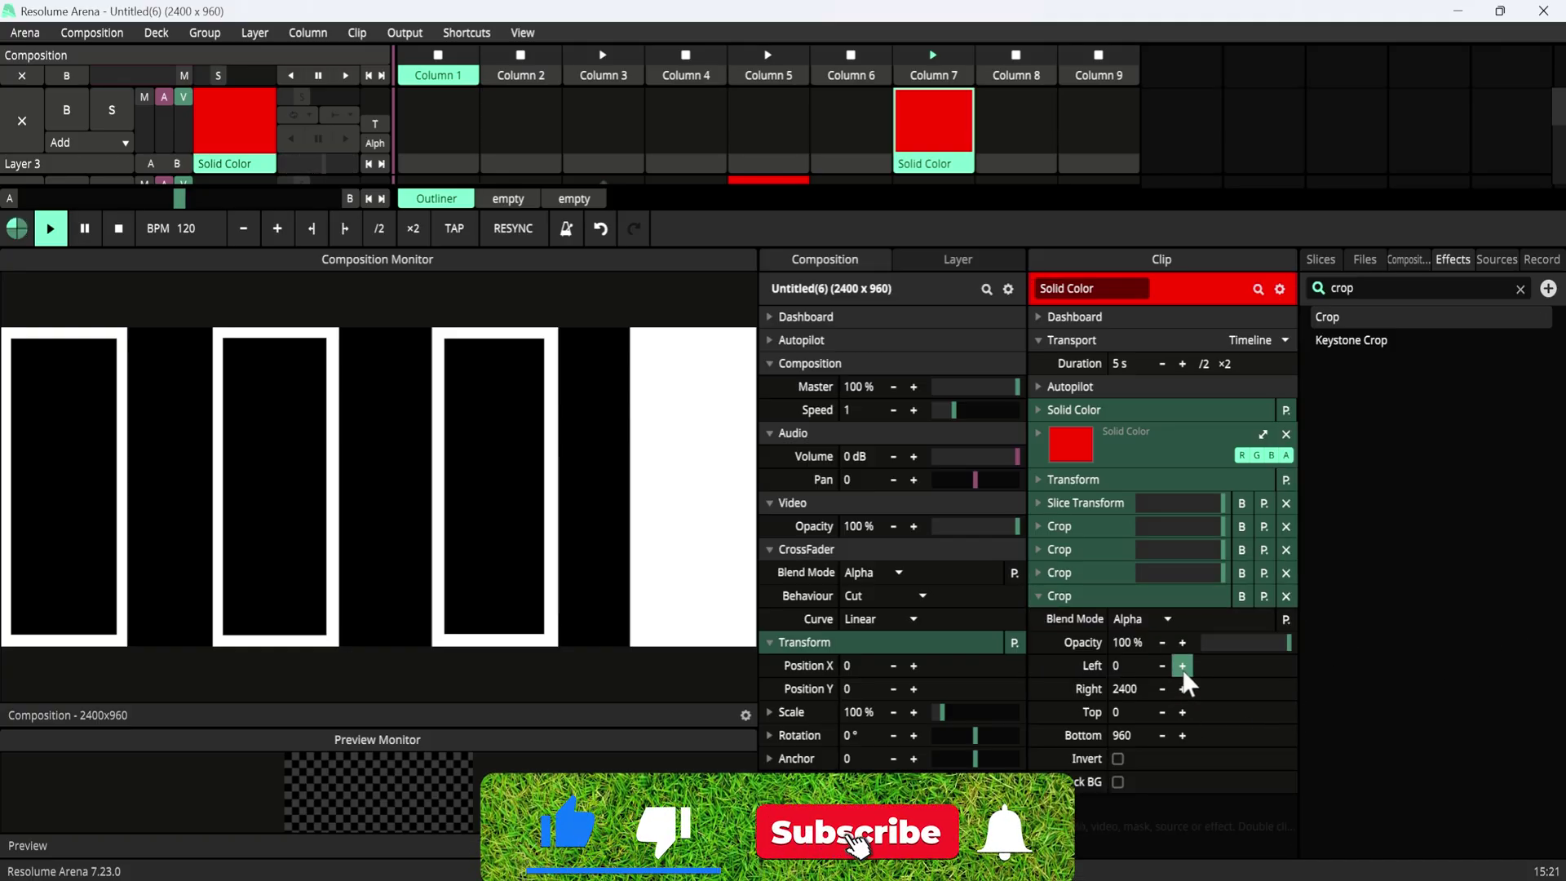
left_click(1182, 666)
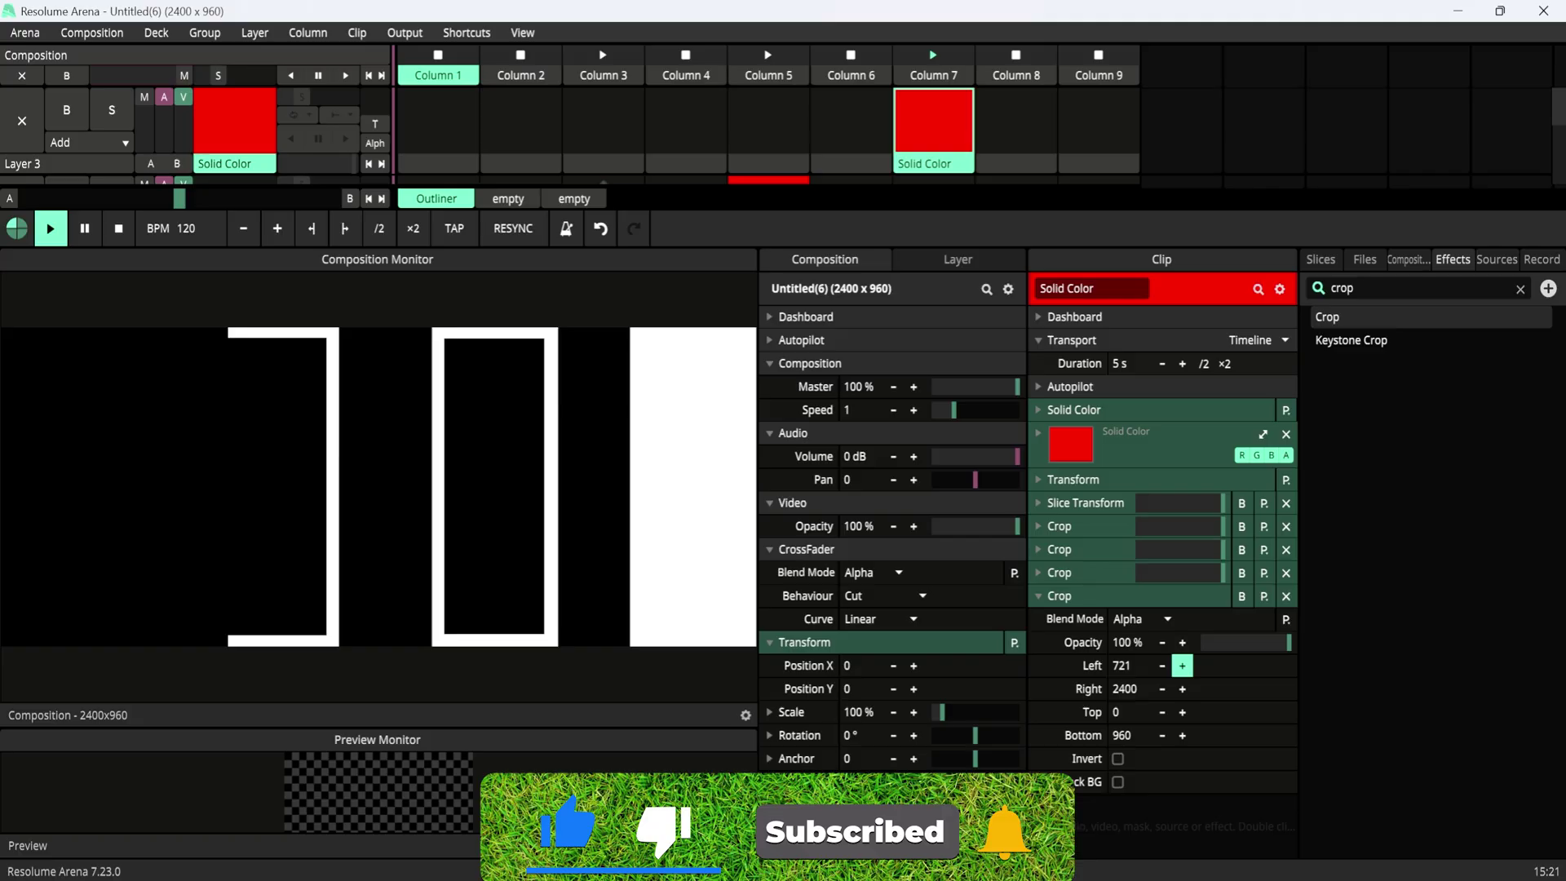
left_click_drag(1398, 657, 1256, 667)
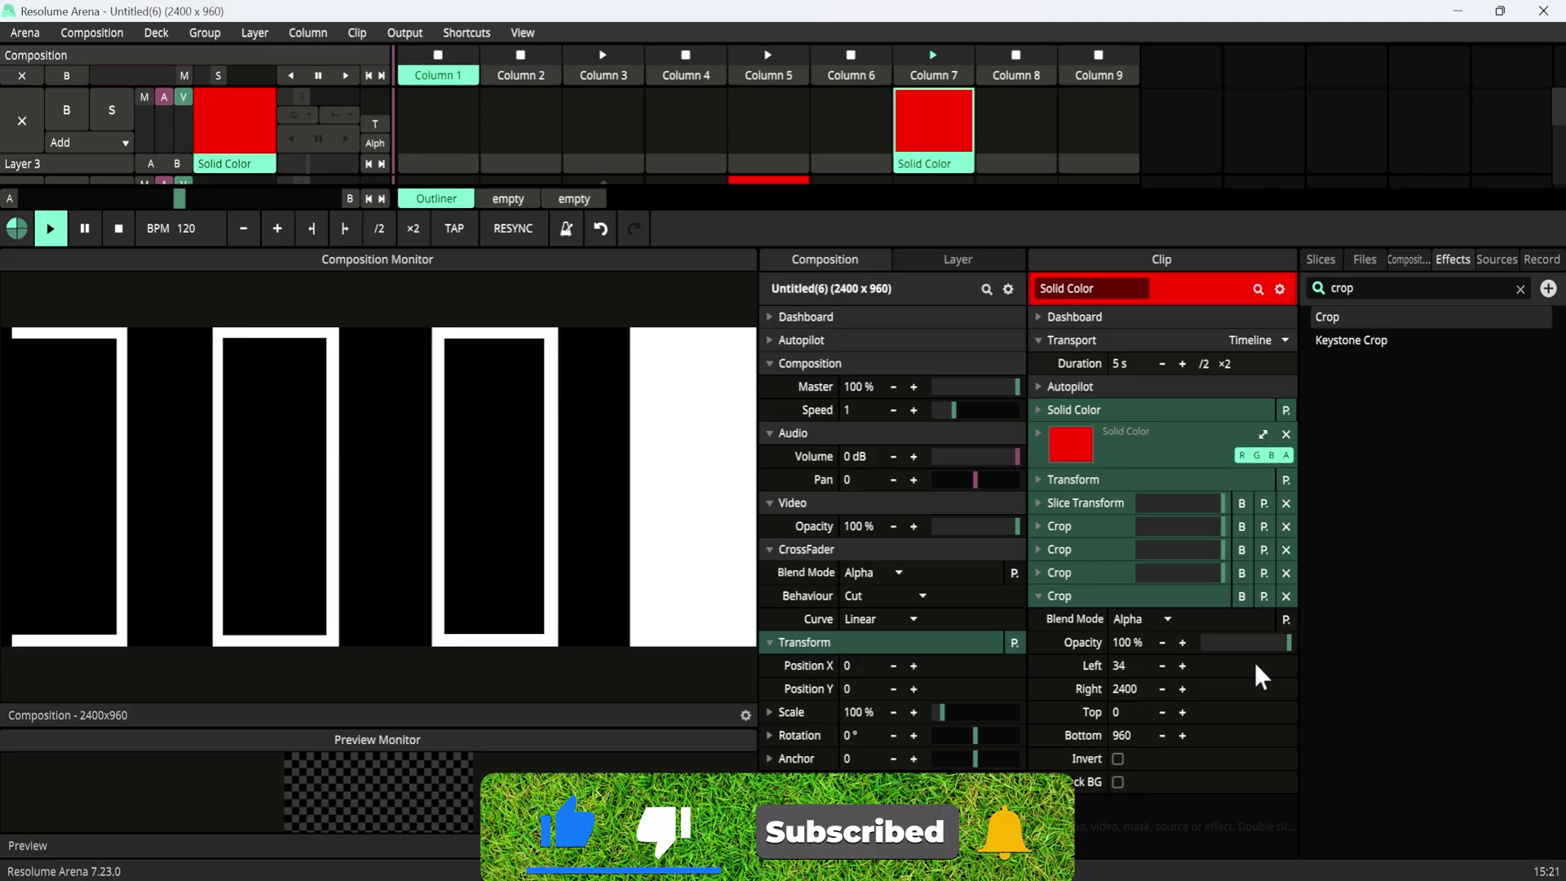
type("0")
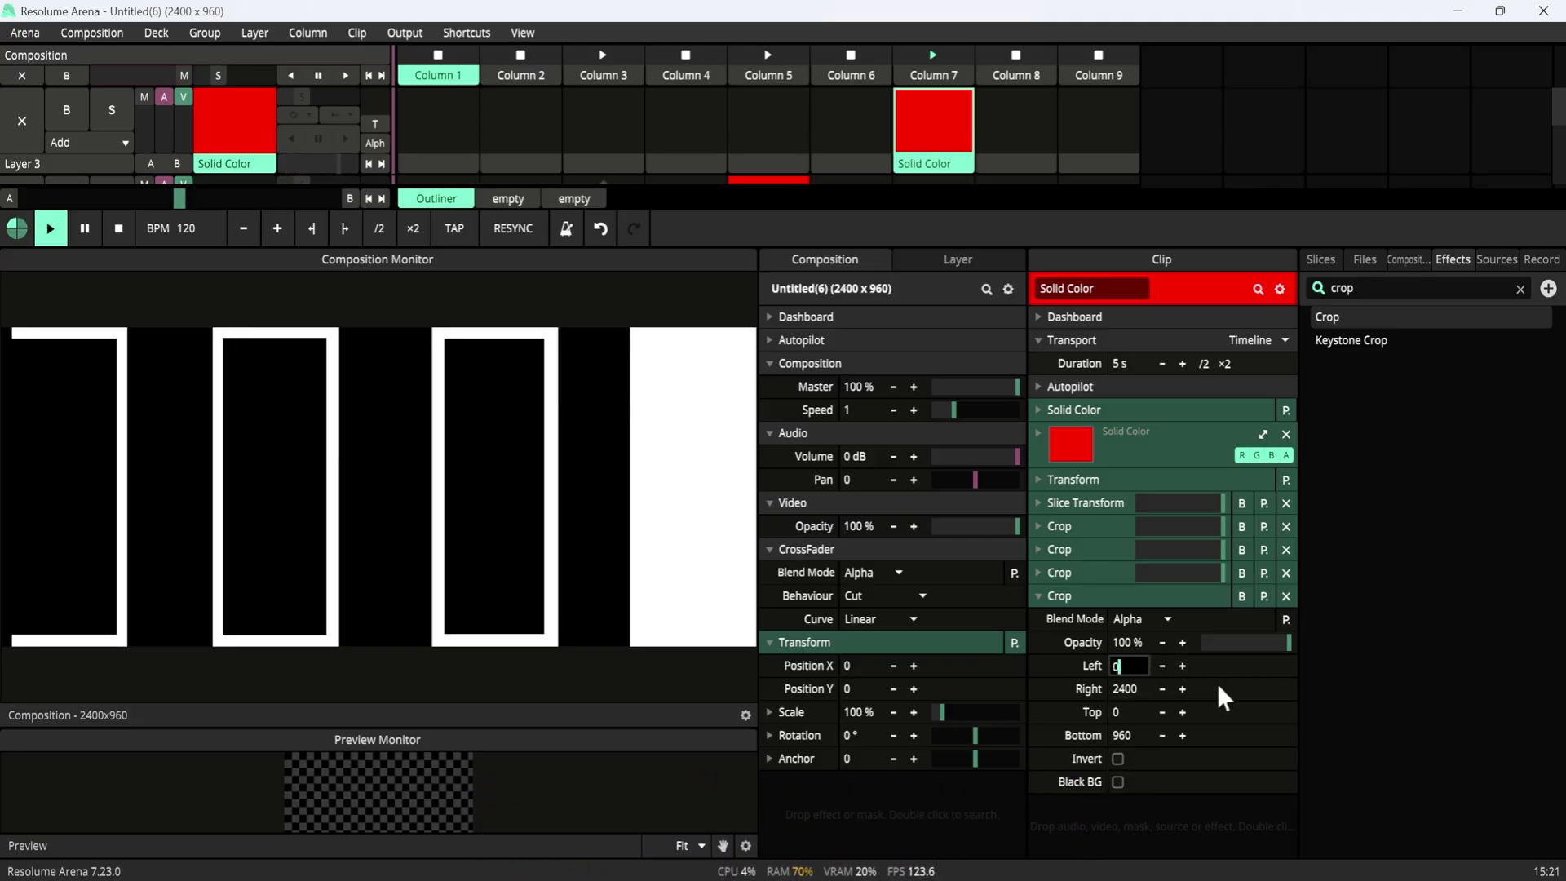
key("Return")
Enable Invert on the fourth crop and set its Left to 2041 to form the last slice's left border
left_click(1118, 759)
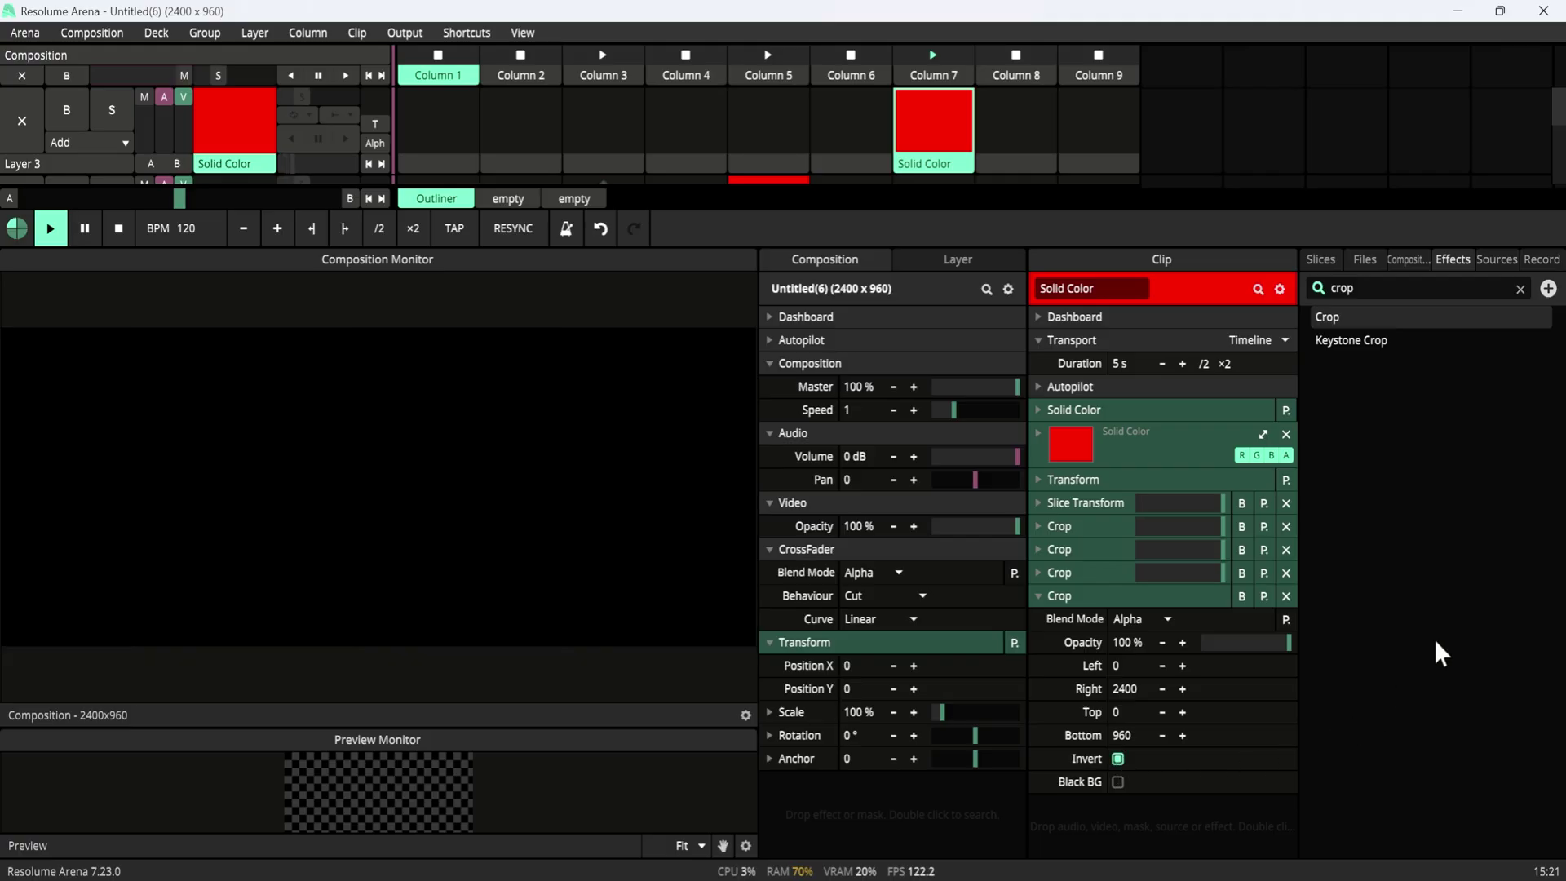
left_click_drag(1176, 665, 1310, 674)
left_click_drag(1186, 672, 1559, 619)
left_click_drag(1185, 667, 1559, 657)
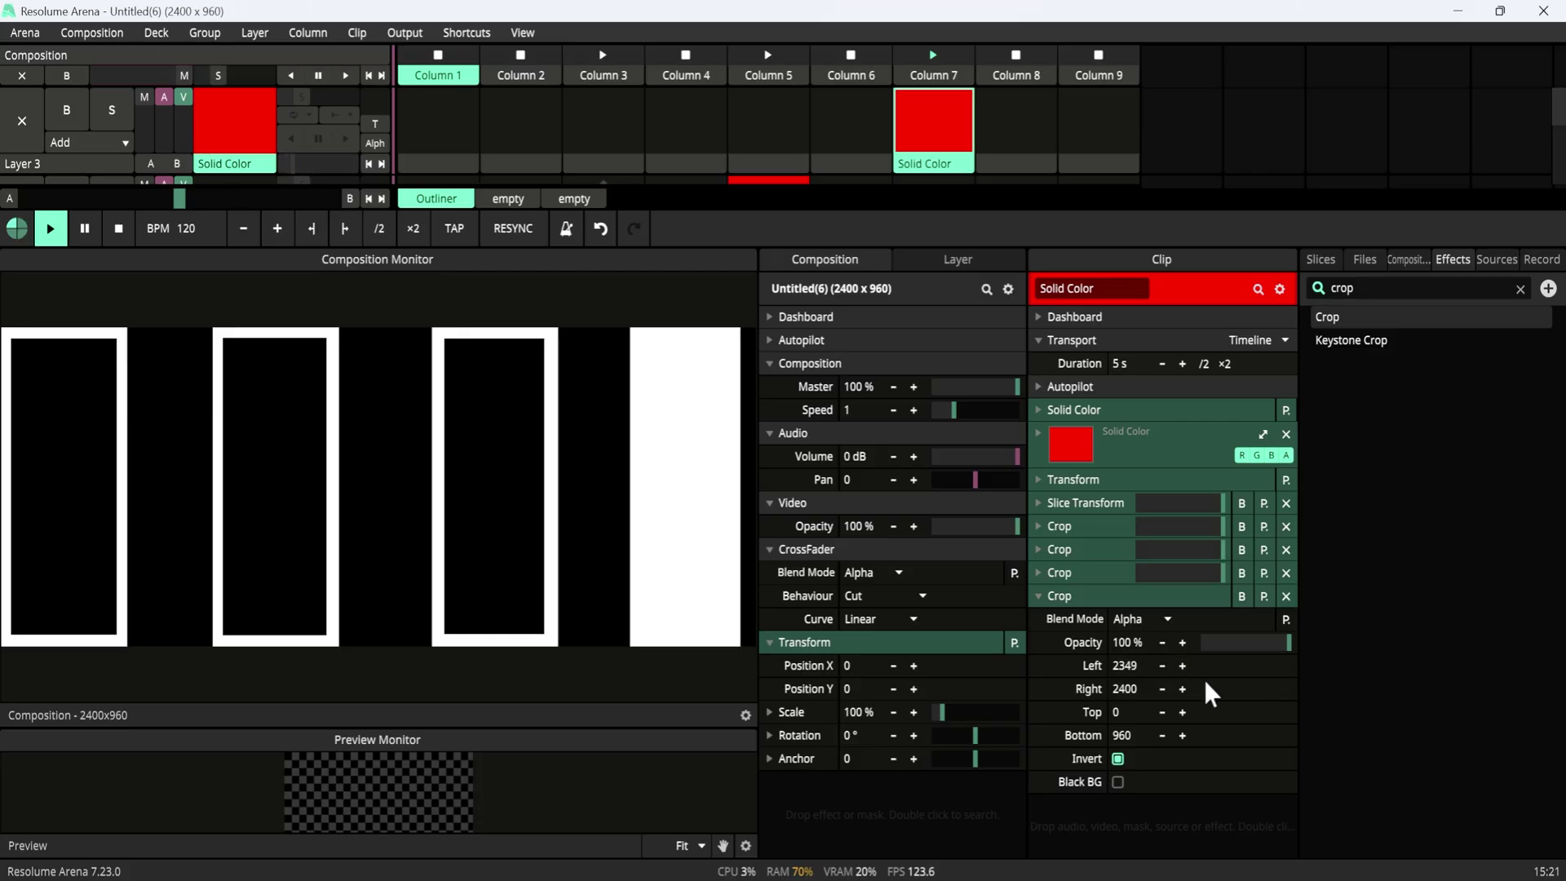
left_click_drag(1167, 673, 873, 693)
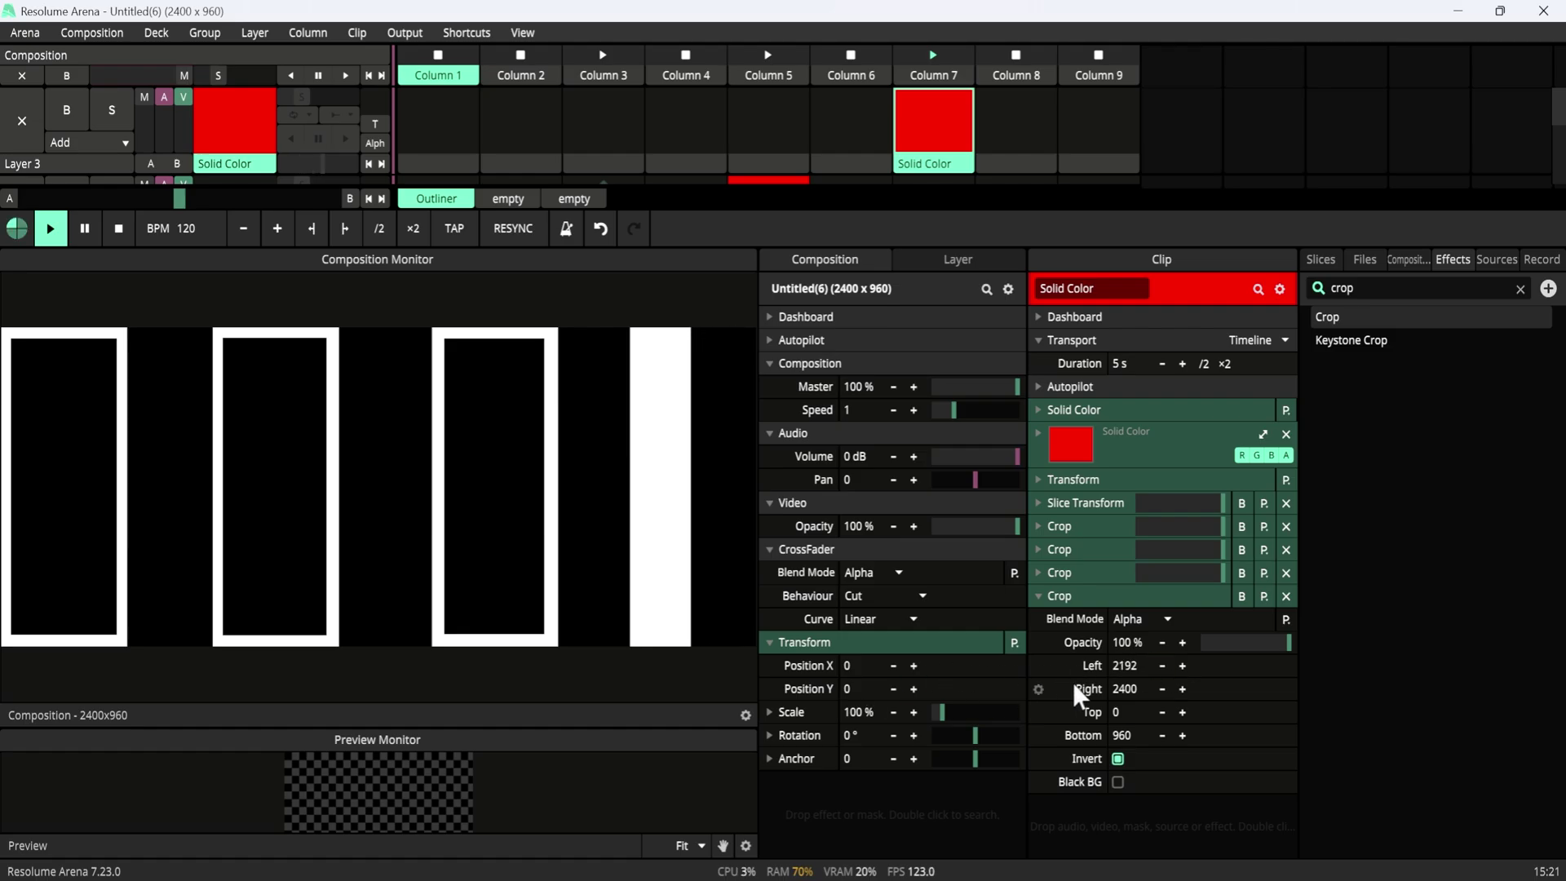
left_click_drag(1163, 667, 1041, 727)
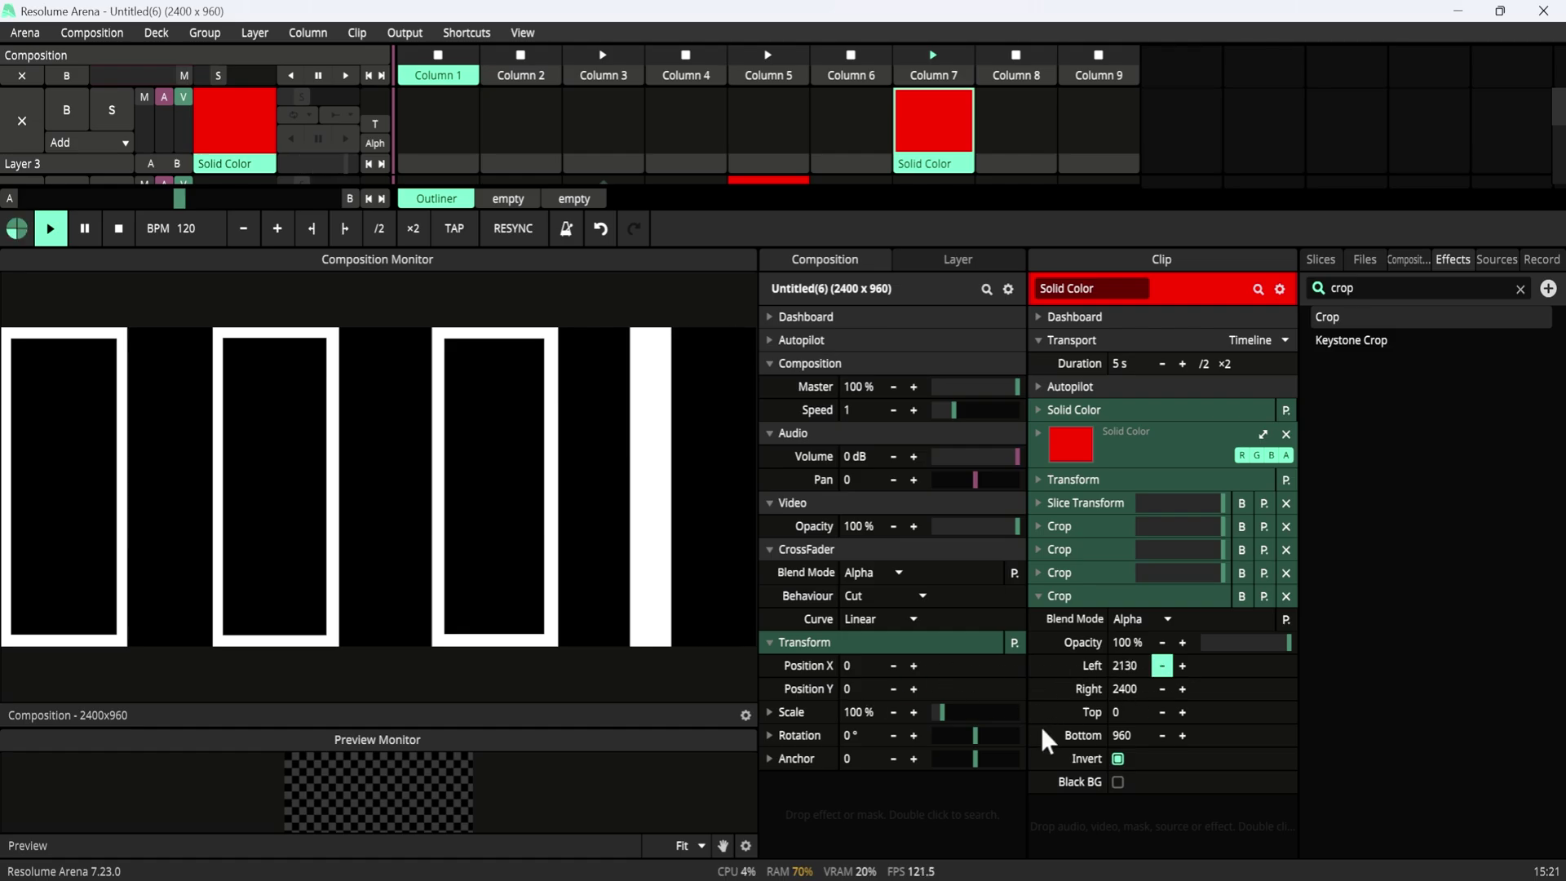
mouse_move(1162, 664)
left_mouse_down()
mouse_move(1154, 689)
mouse_move(1080, 734)
mouse_move(1155, 669)
mouse_move(1093, 712)
mouse_move(1139, 678)
left_mouse_up()
left_click(1156, 669)
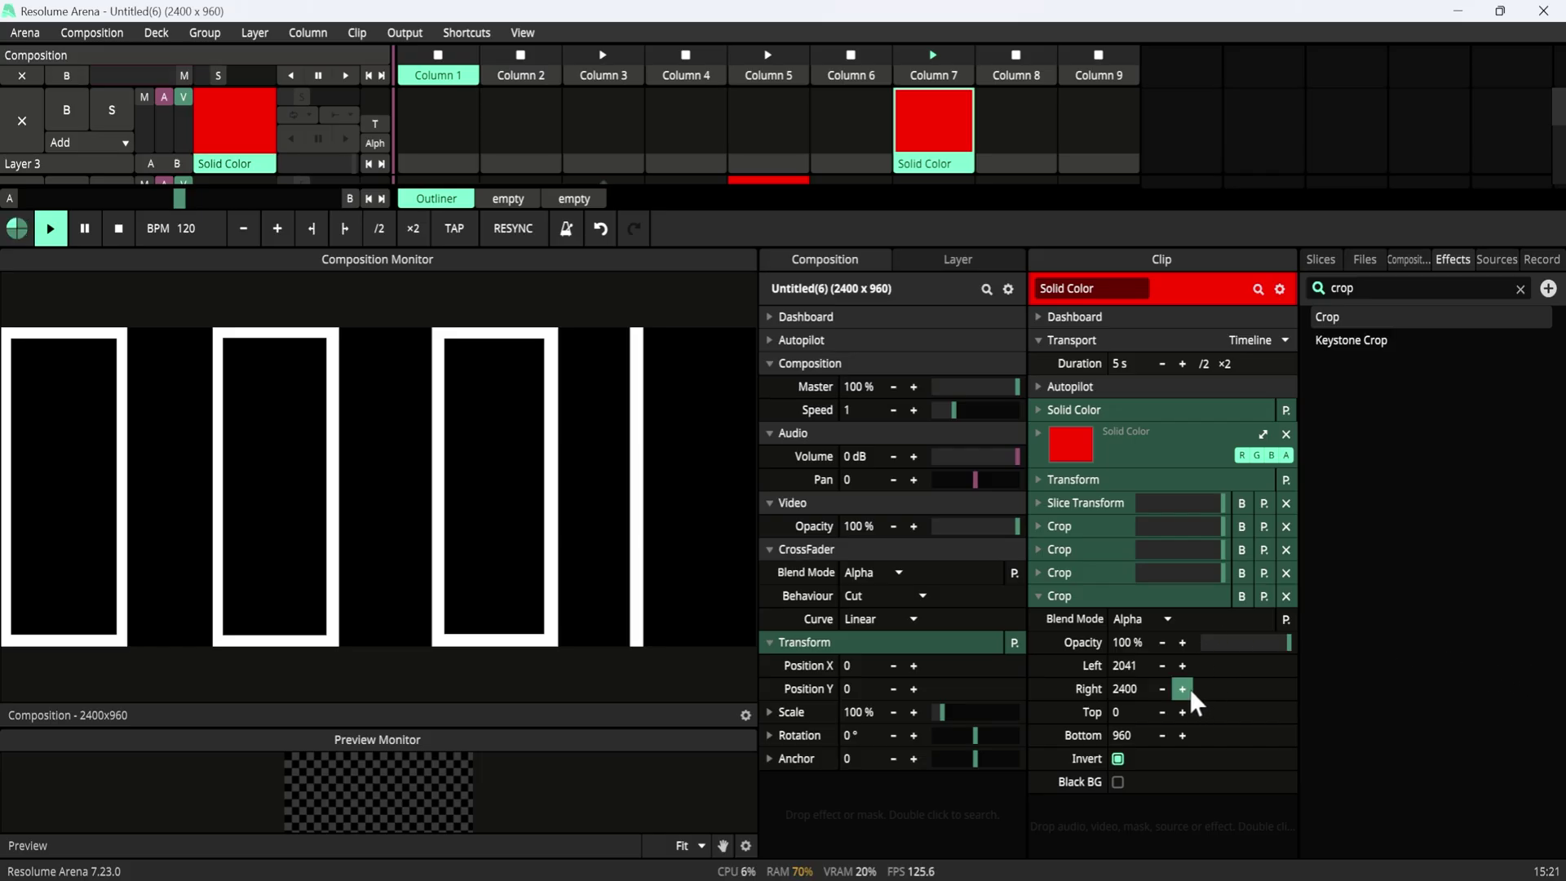
Set the fourth crop's Right to 2361, Top to 32 and Bottom to about 924 to complete the last frame
left_click_drag(1192, 695, 1109, 736)
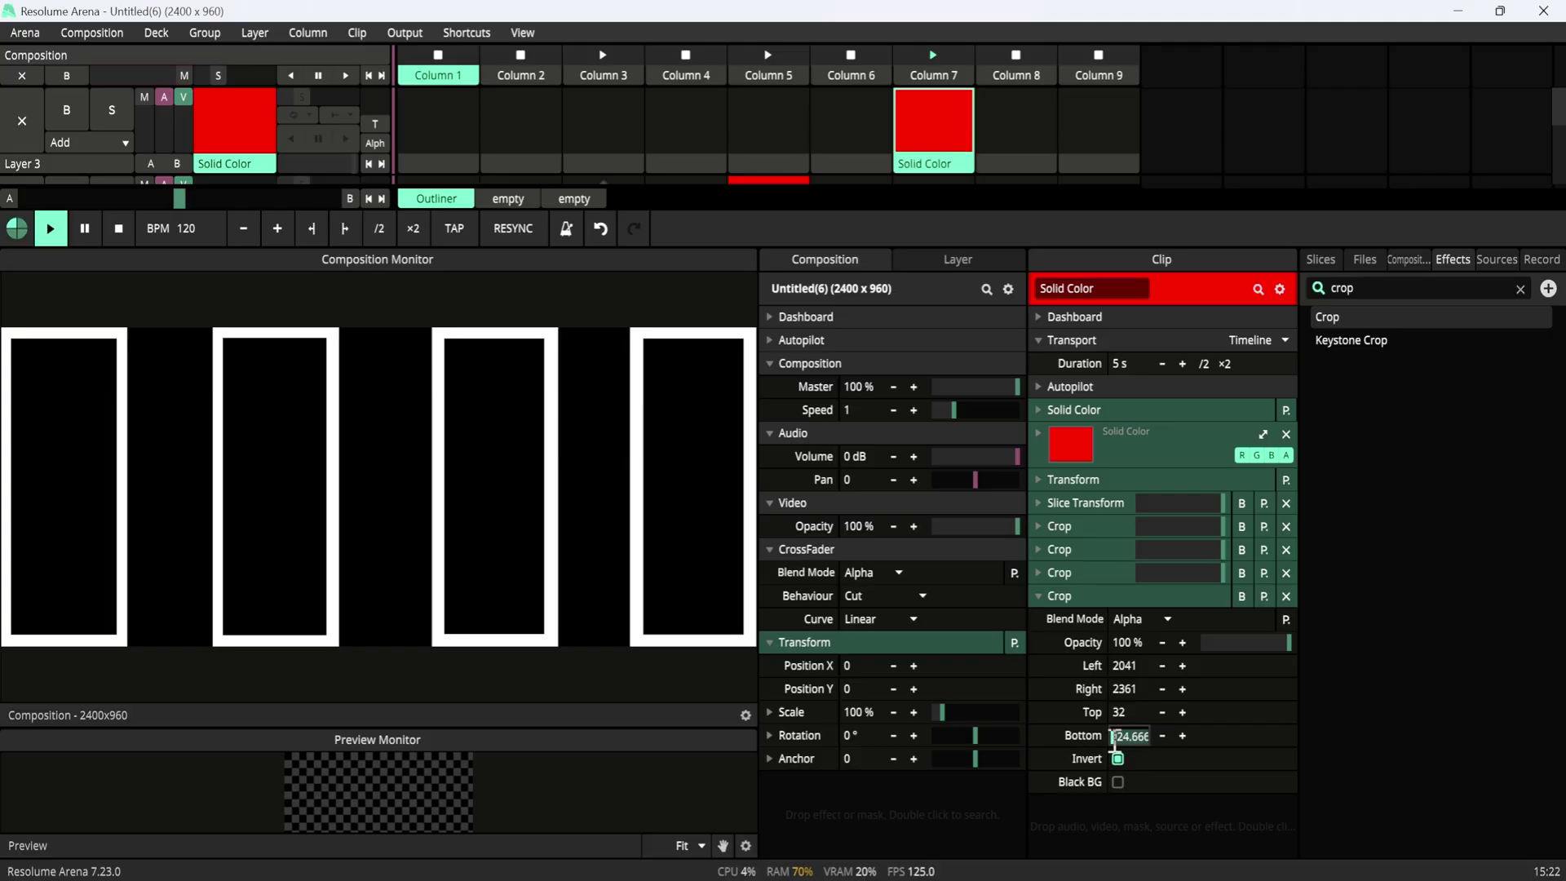
left_click(1161, 735)
left_click_drag(1157, 738, 1426, 551)
left_click(1039, 594)
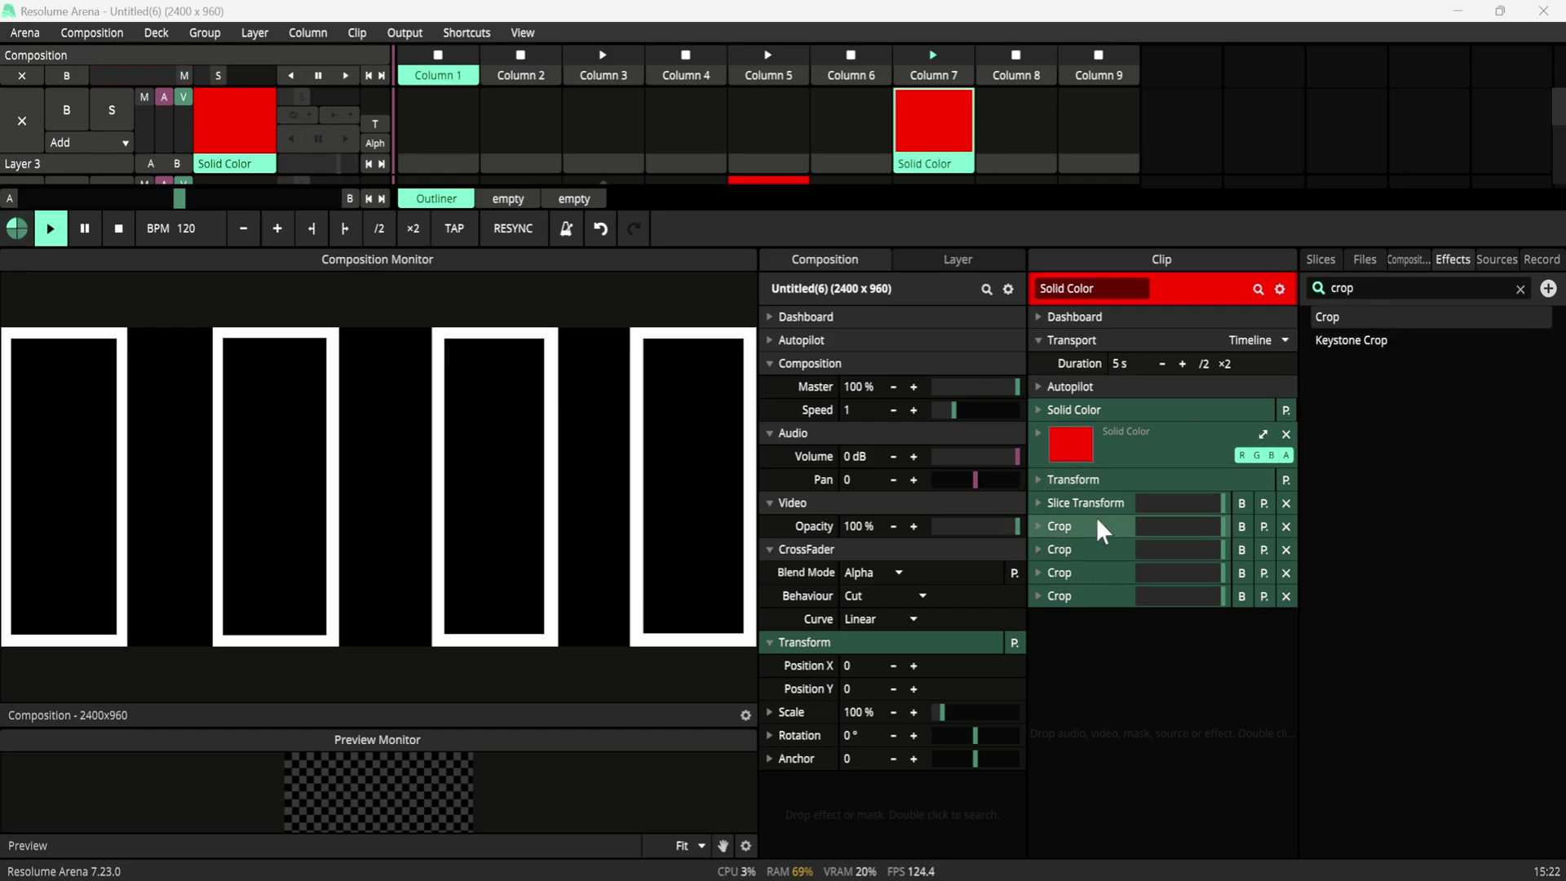
Search the effects for "radar" and add the Radar effect to the clip above Slice Transform
left_click(1519, 287)
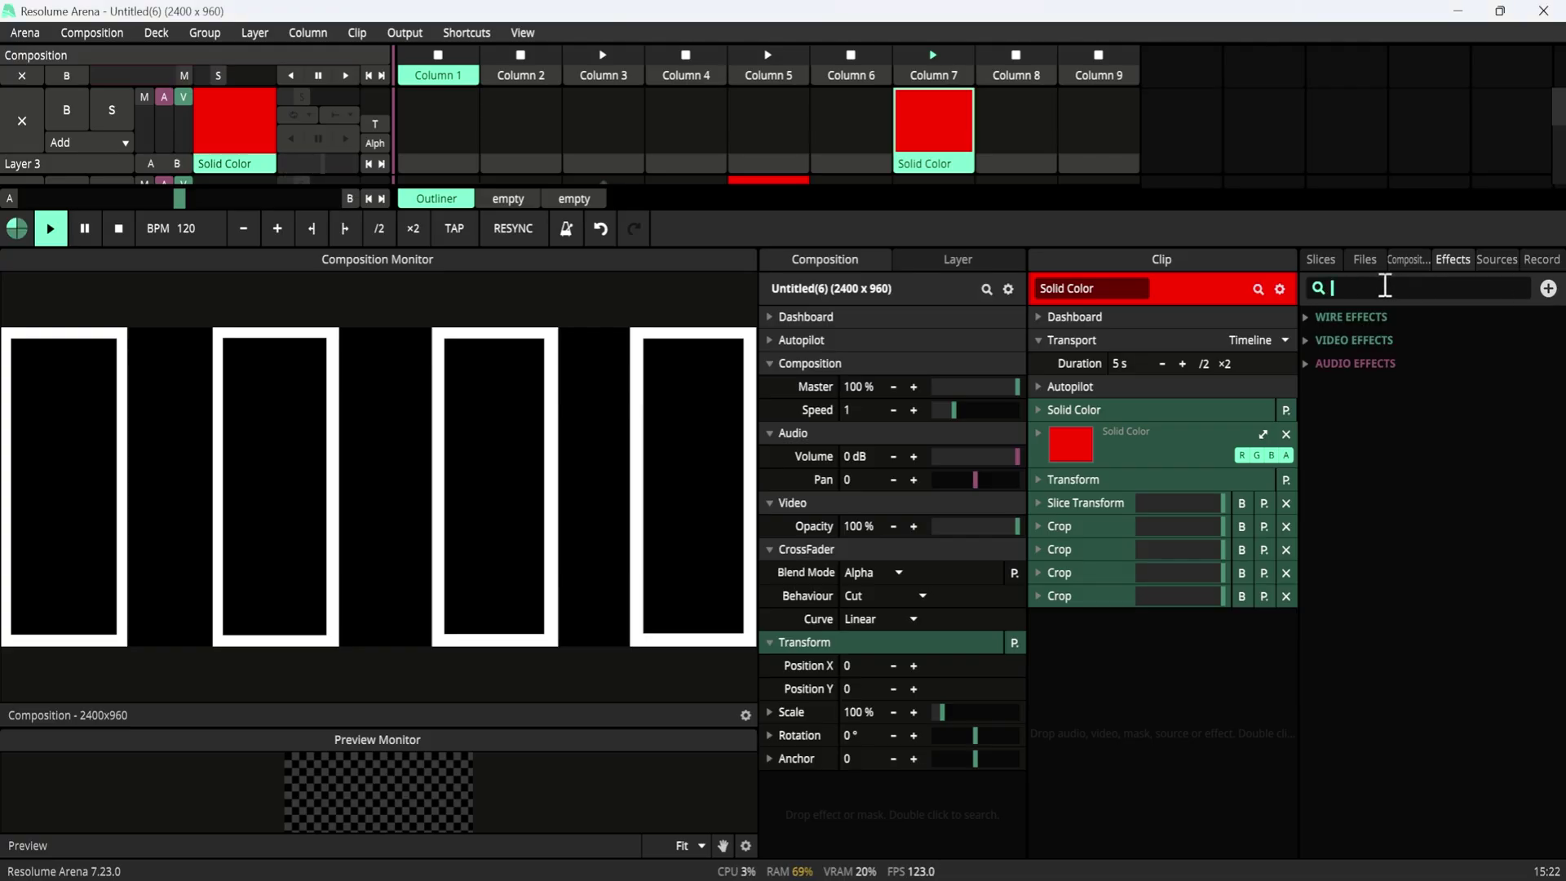
type("radar")
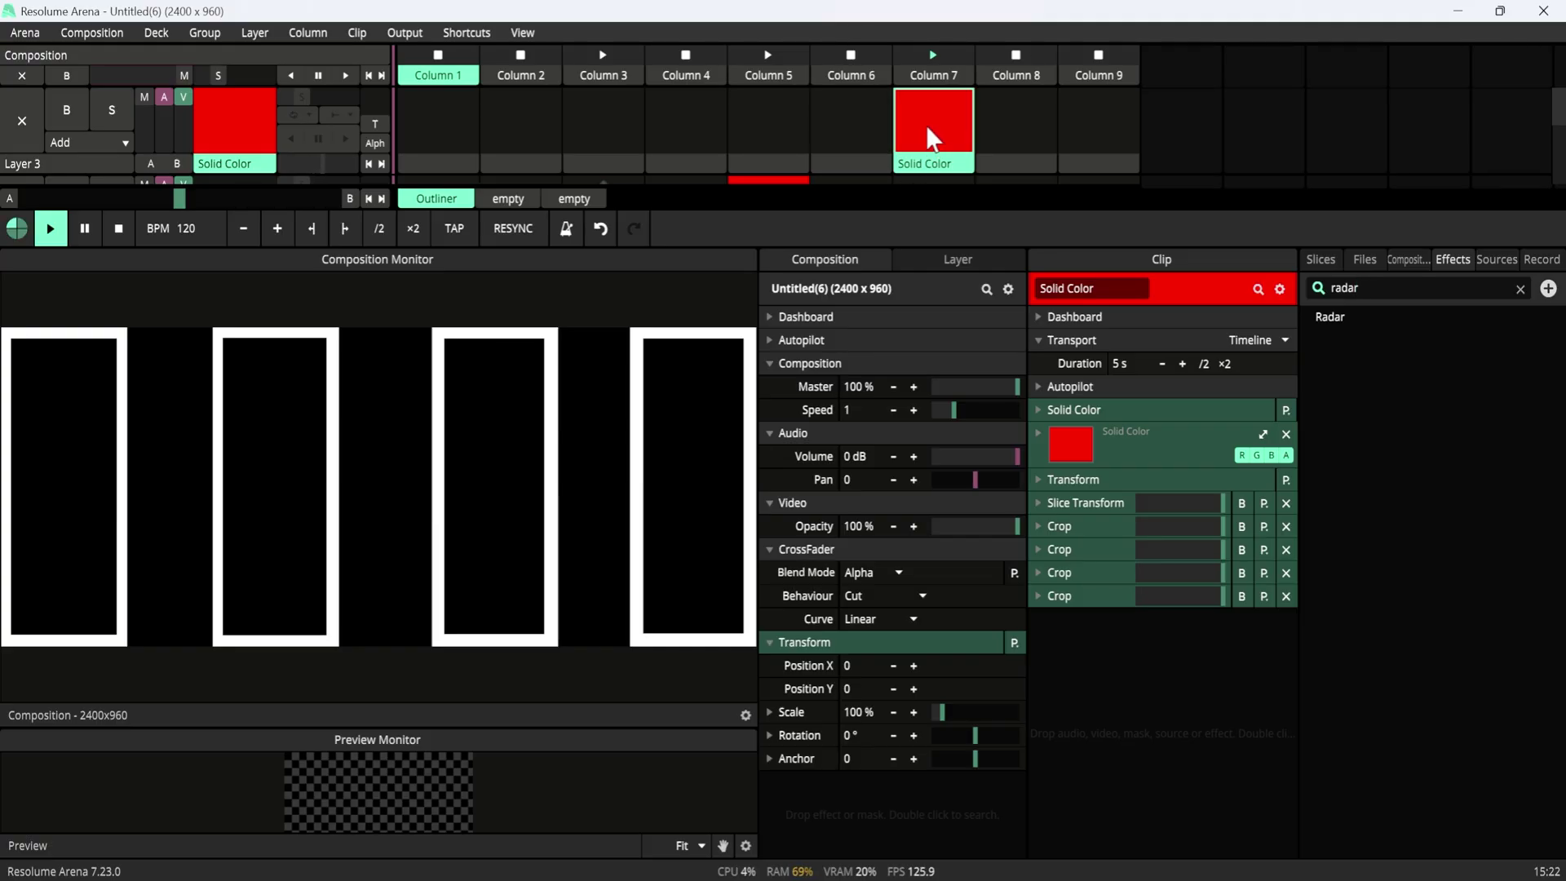
left_click_drag(1331, 315, 1065, 488)
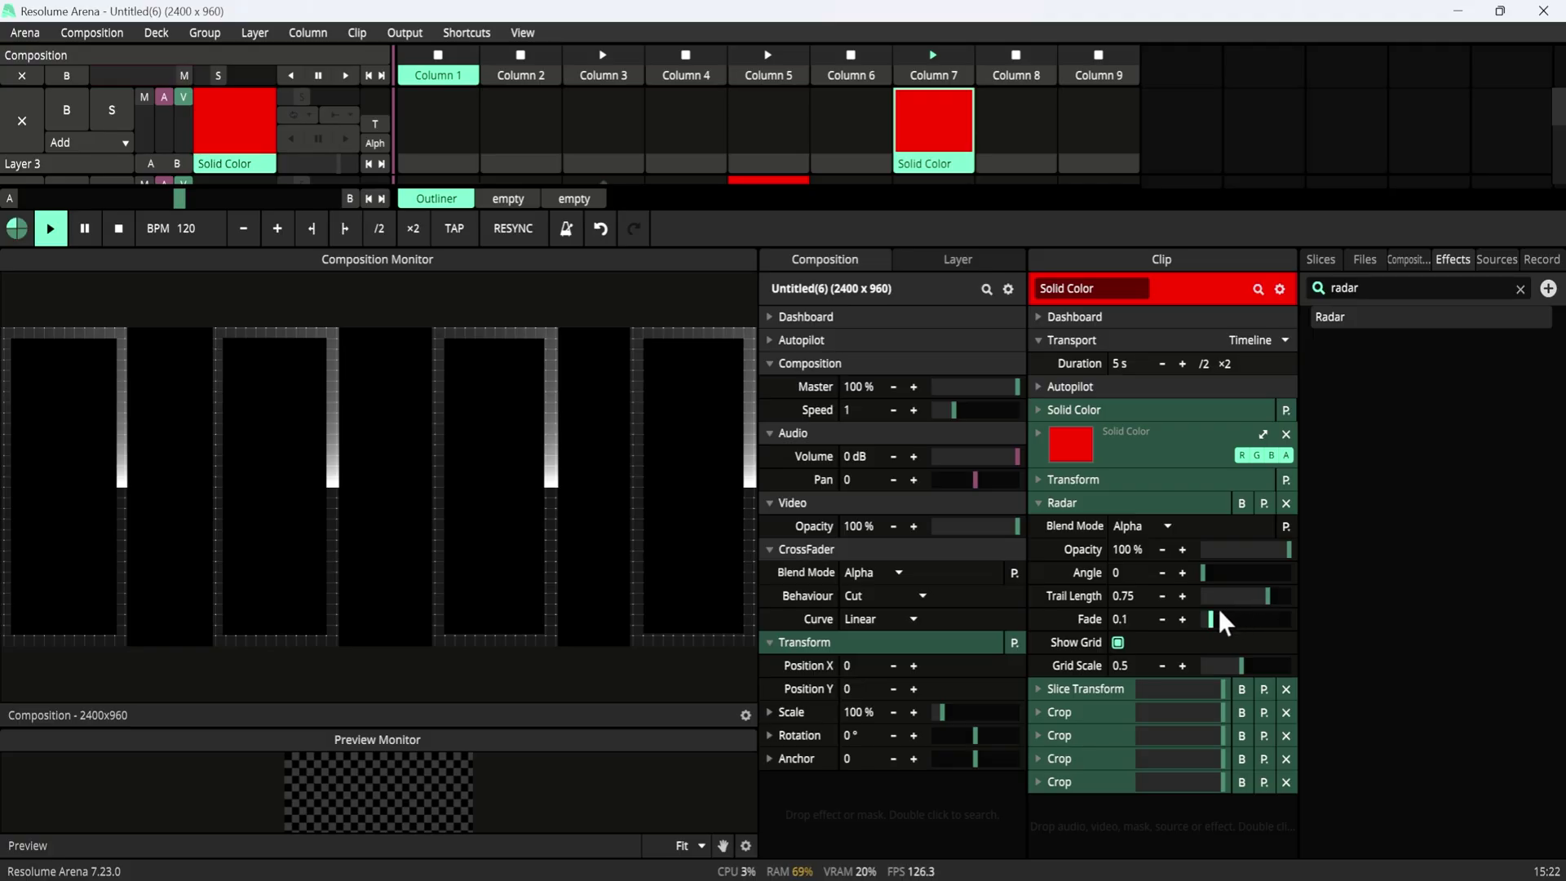
Set the Radar effect's Fade to 0, turn off Show Grid and set Trail Length to 0.85
mouse_move(1211, 620)
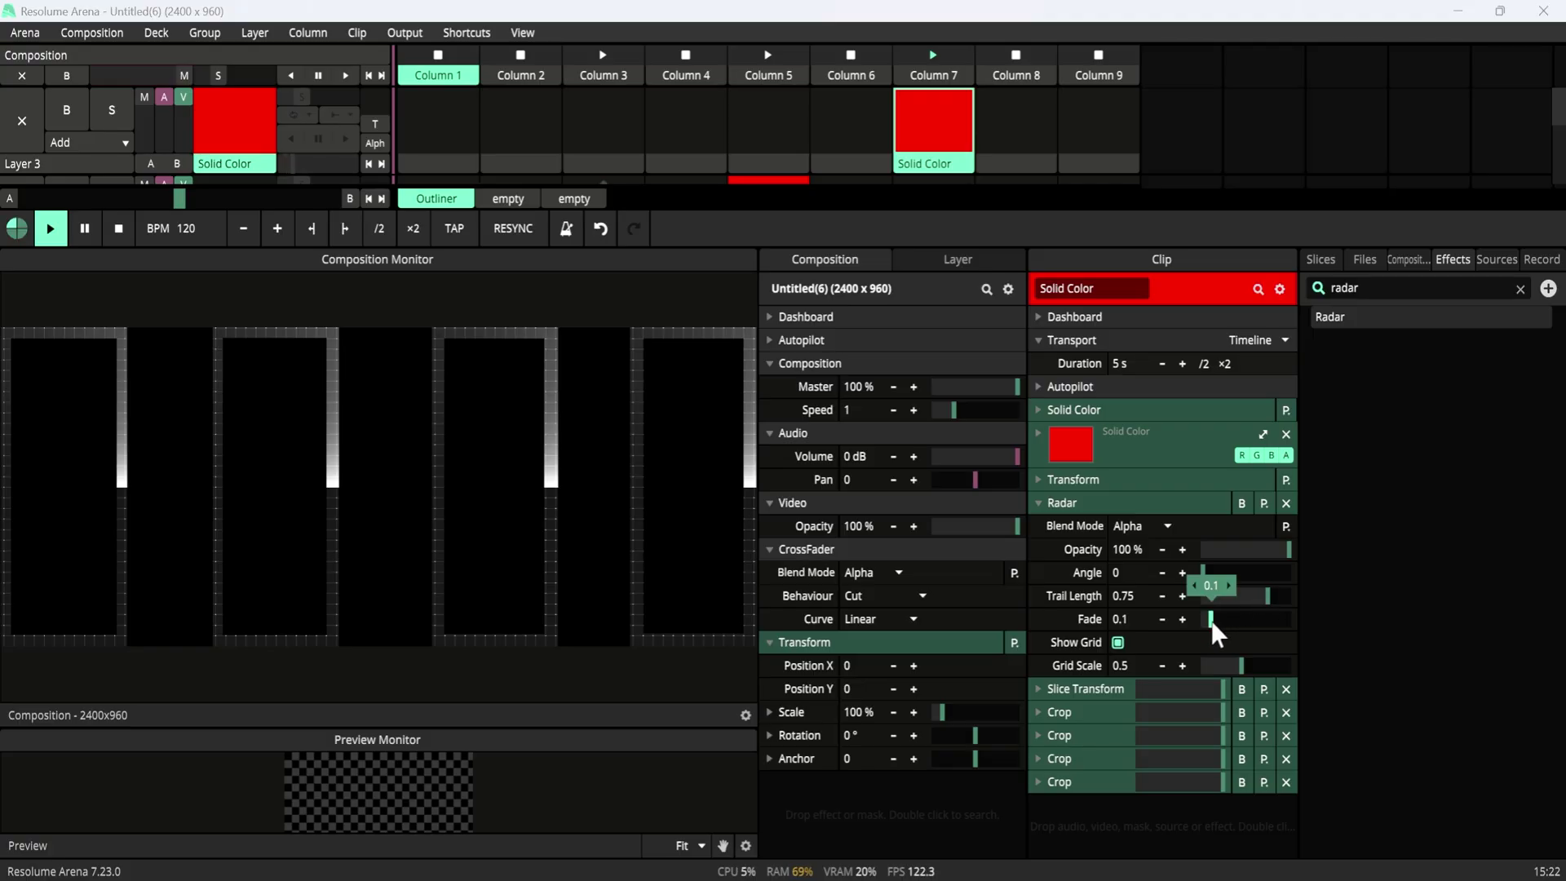
left_click_drag(1212, 620, 1119, 634)
left_click(1119, 643)
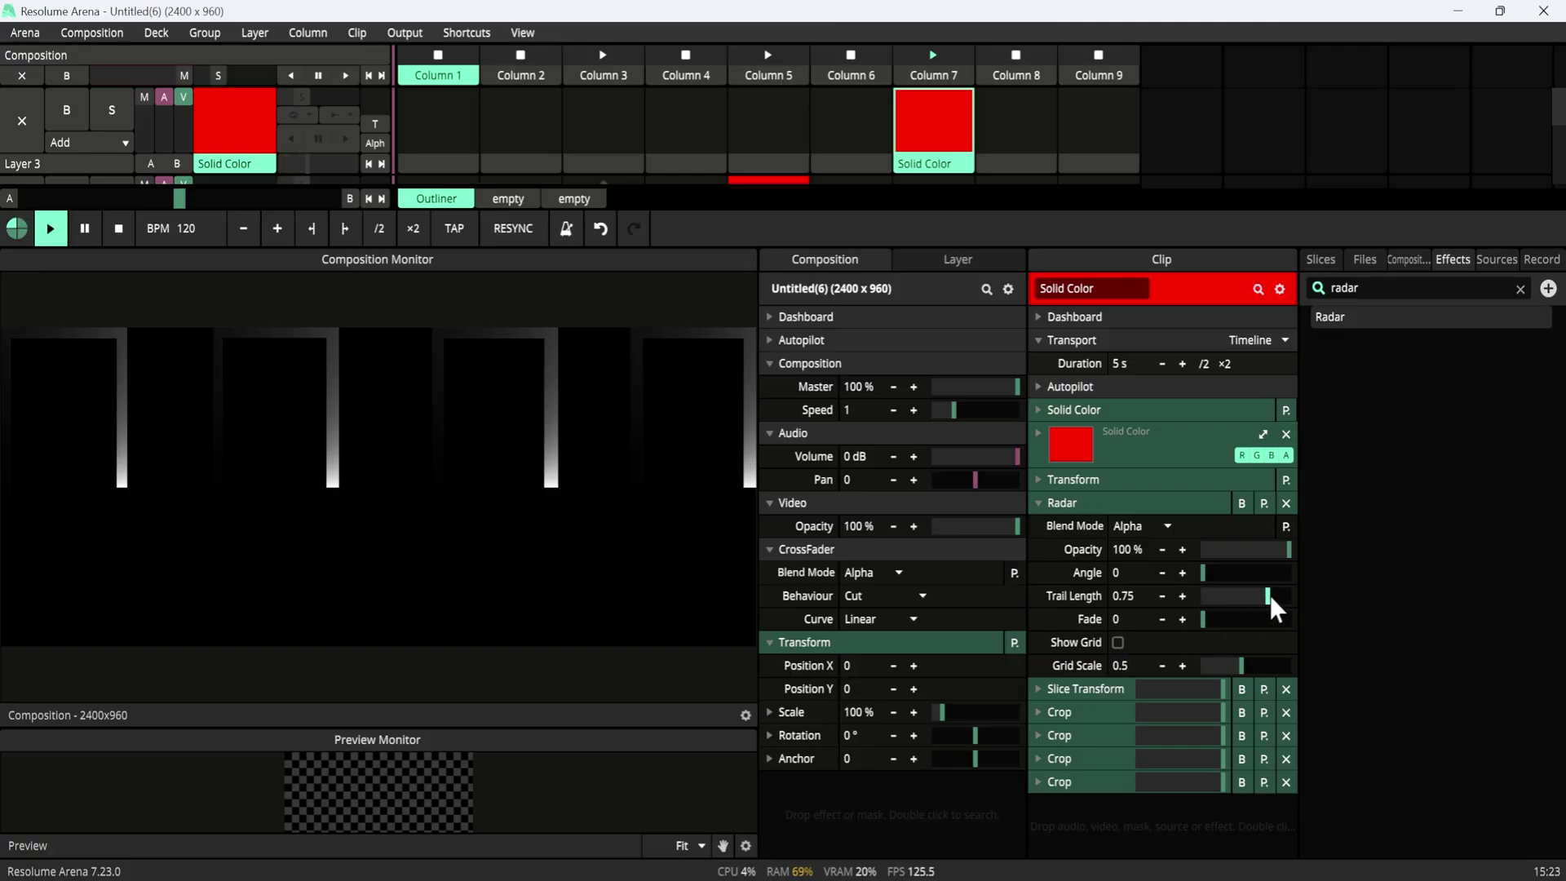
left_click_drag(1270, 600, 1274, 592)
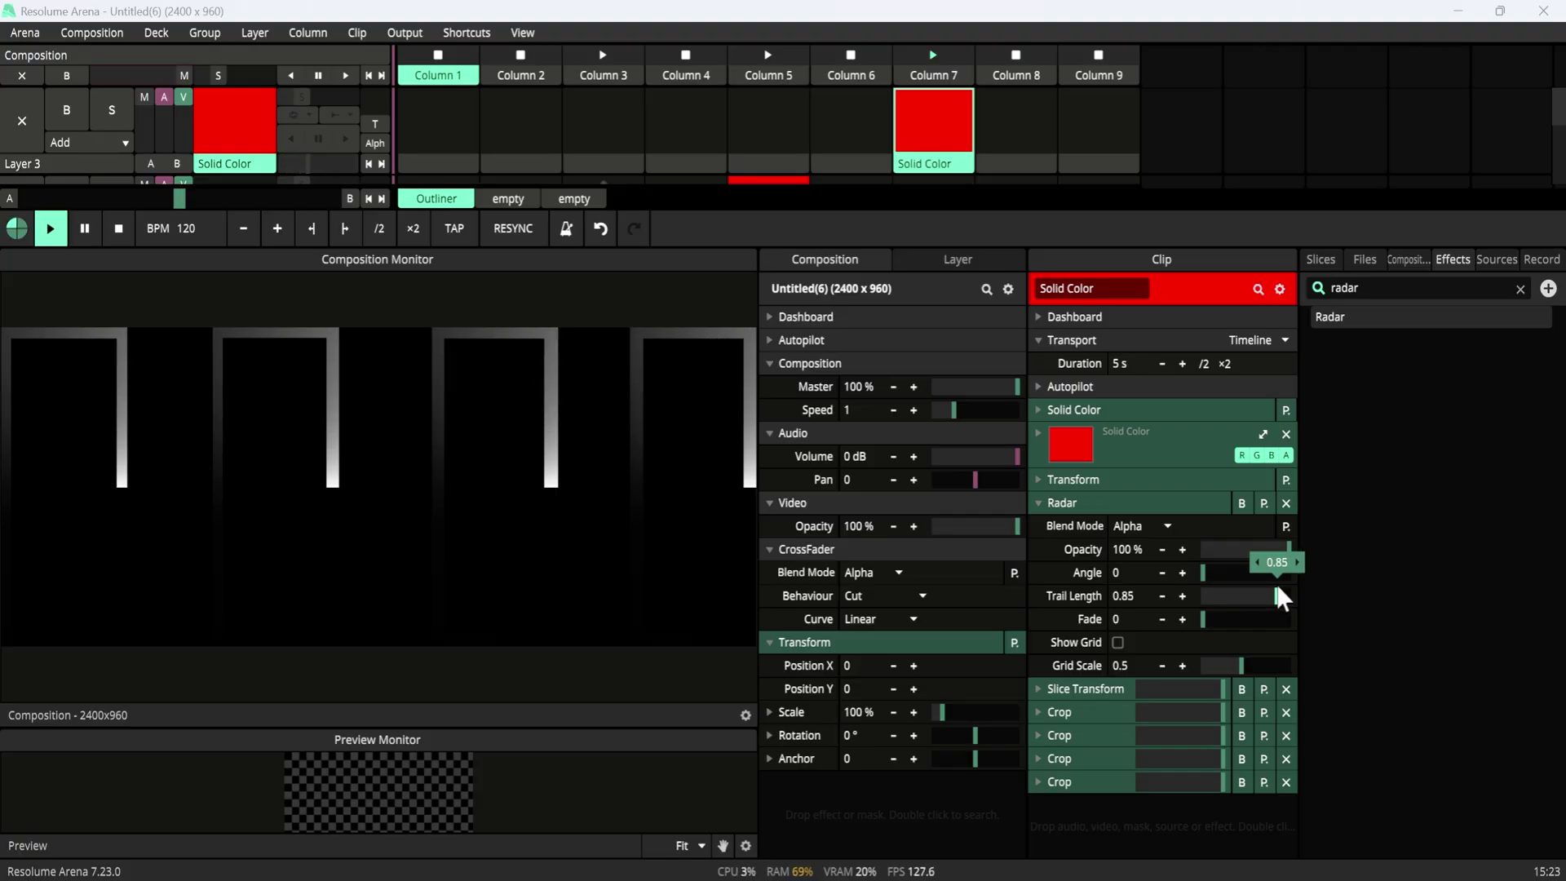
Set the Radar effect's Trail Length to 0.8 and animate its Angle in Timeline mode at a speed of 4.25
left_click_drag(1276, 589, 1272, 588)
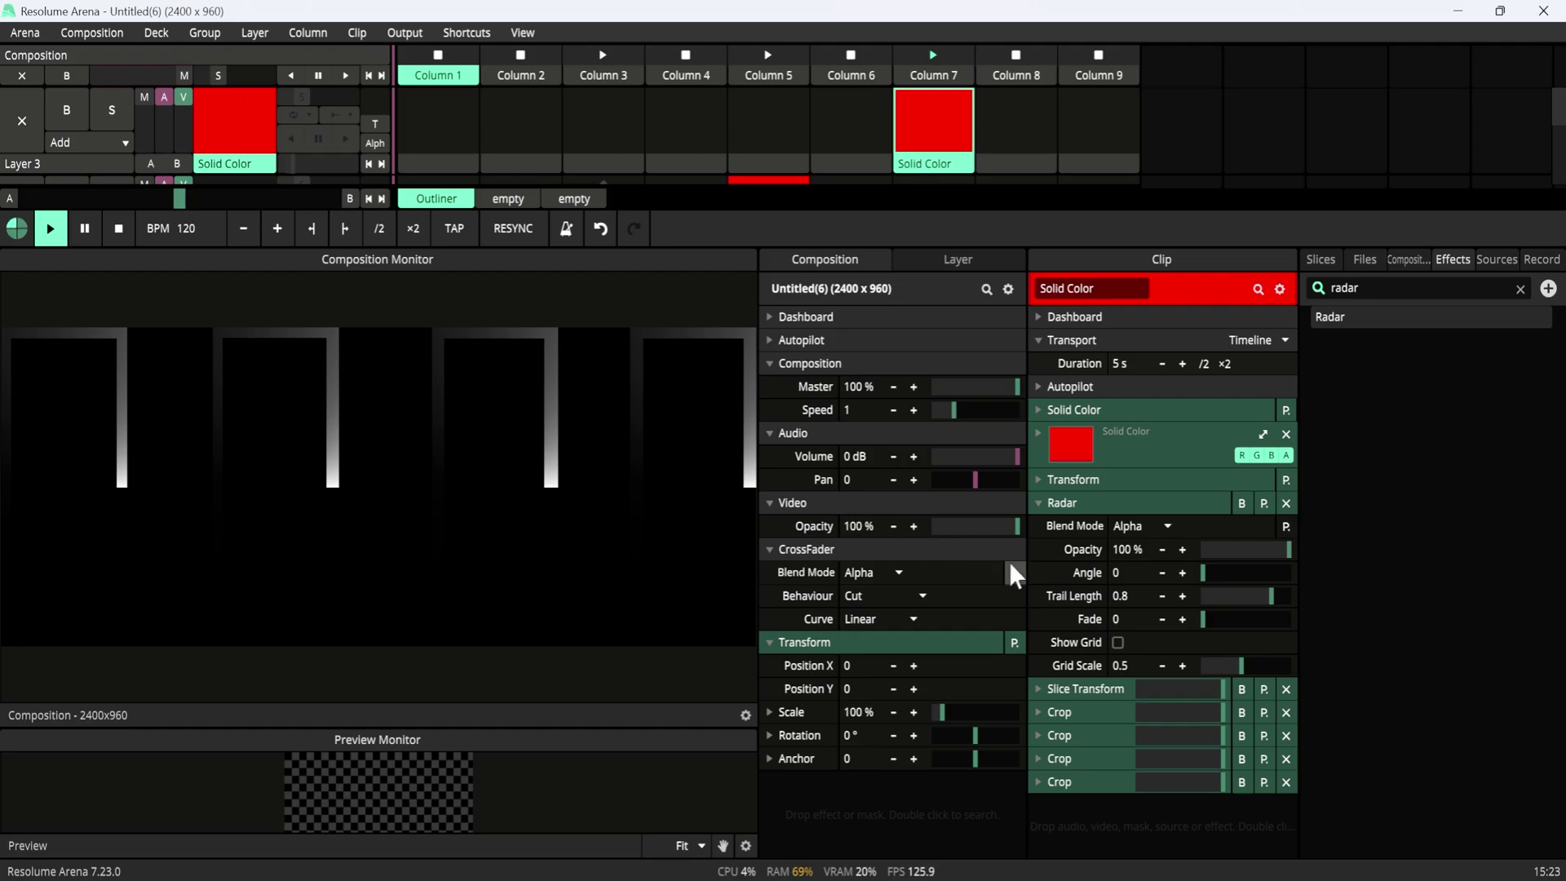
left_click(1037, 572)
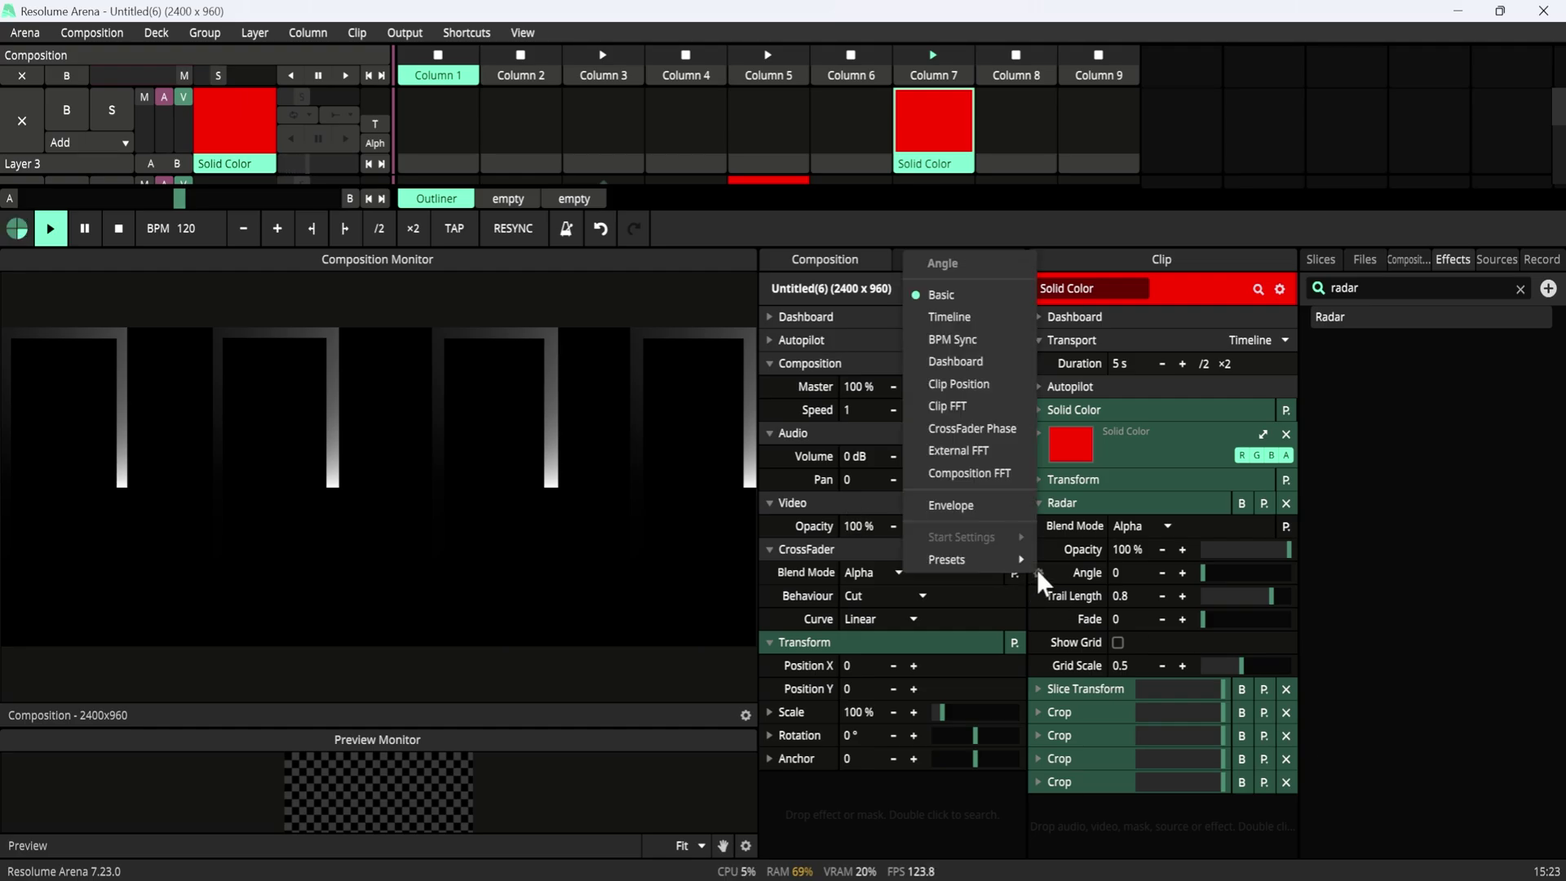
left_click(963, 318)
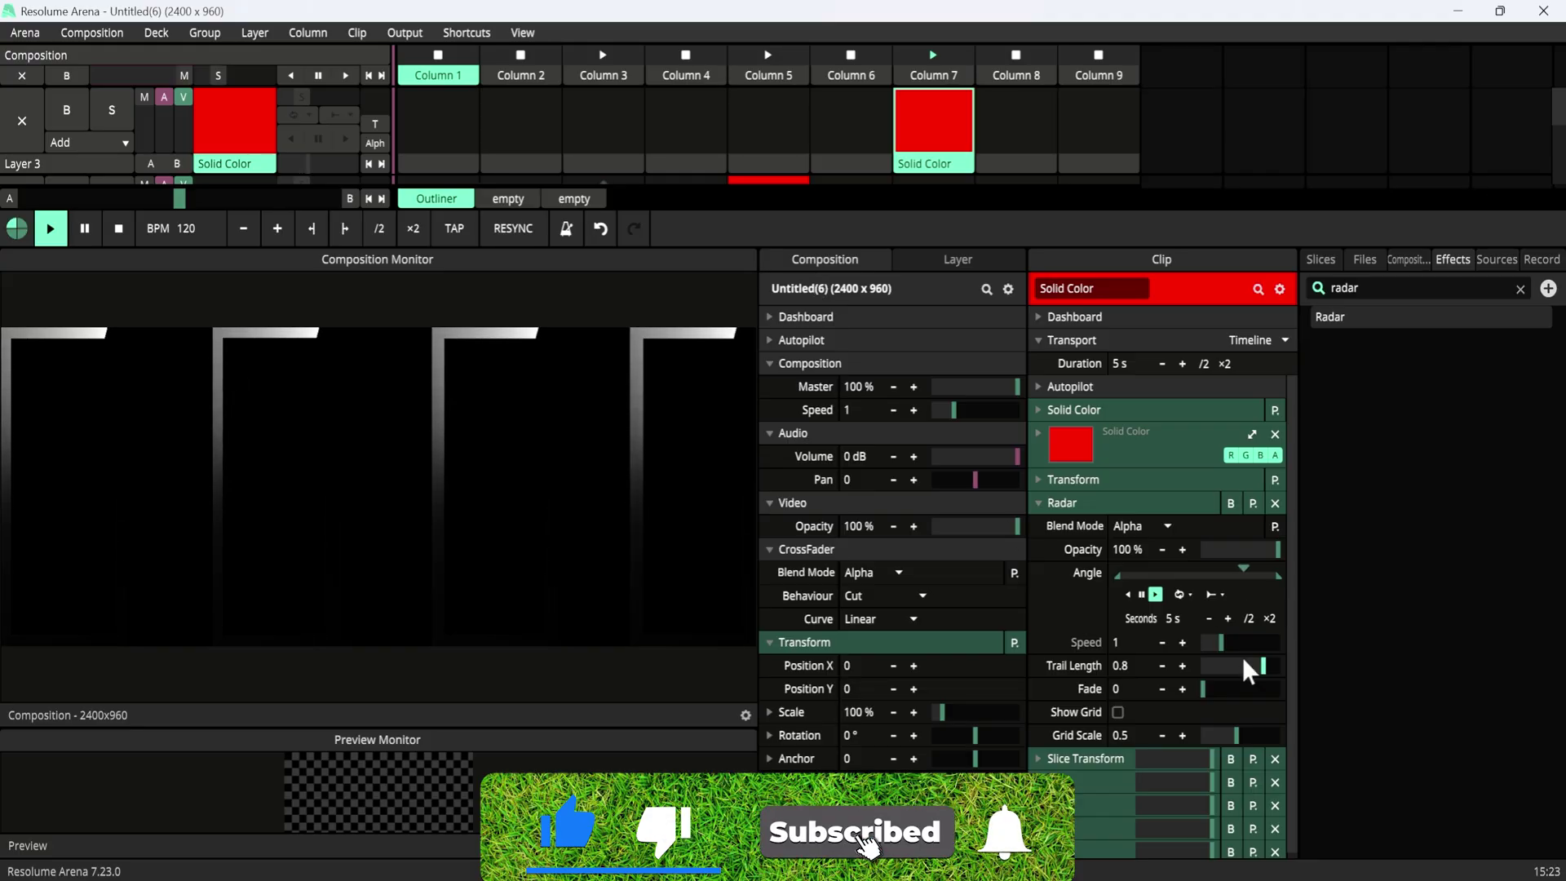
left_click_drag(1221, 644, 1271, 605)
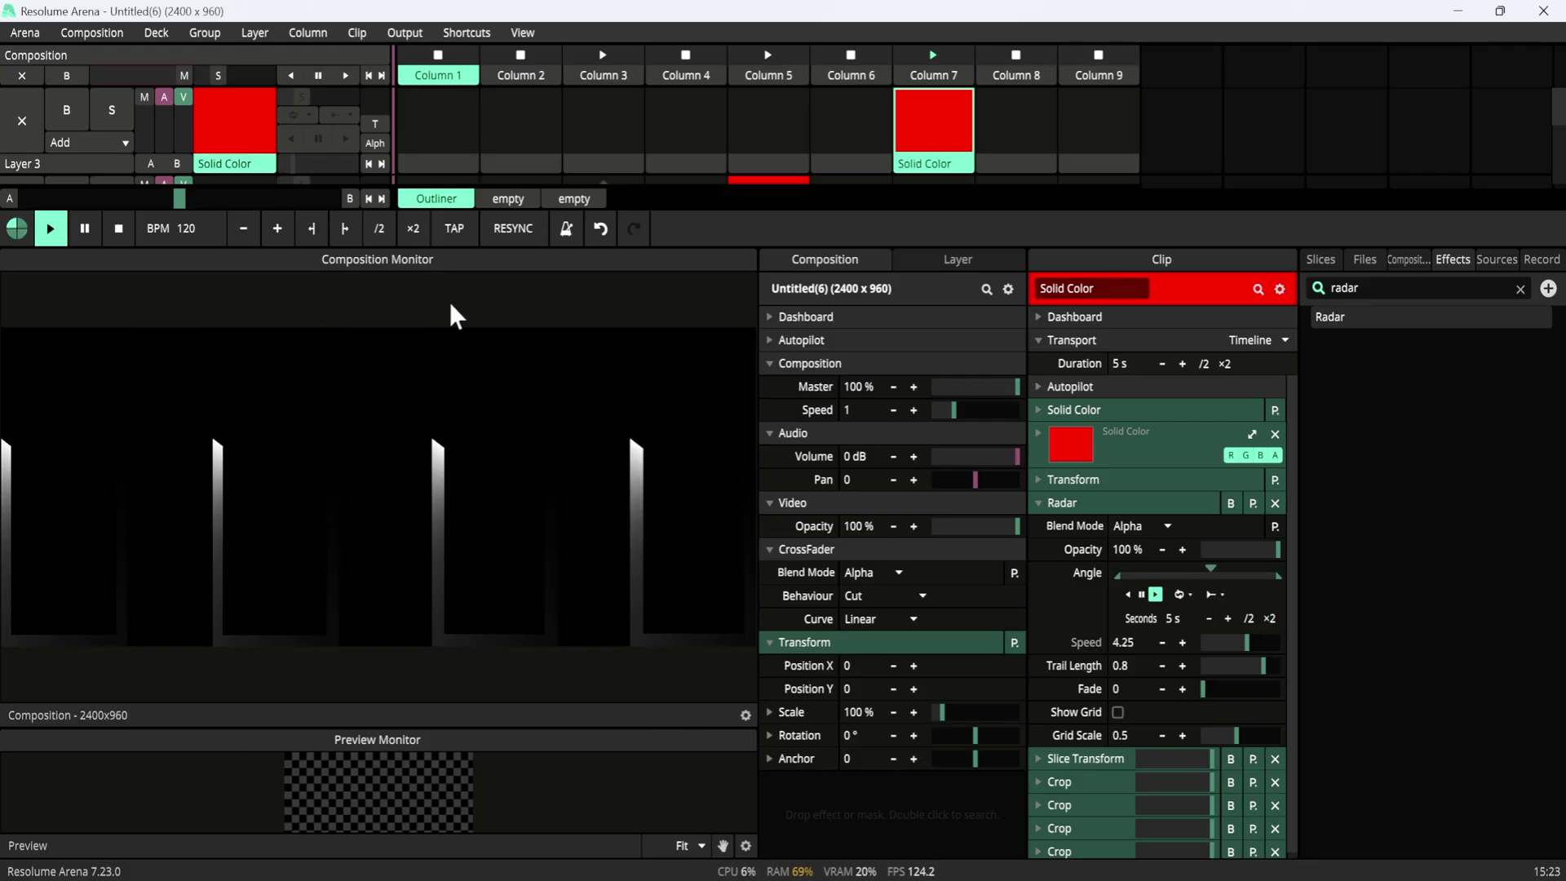
left_click(1037, 503)
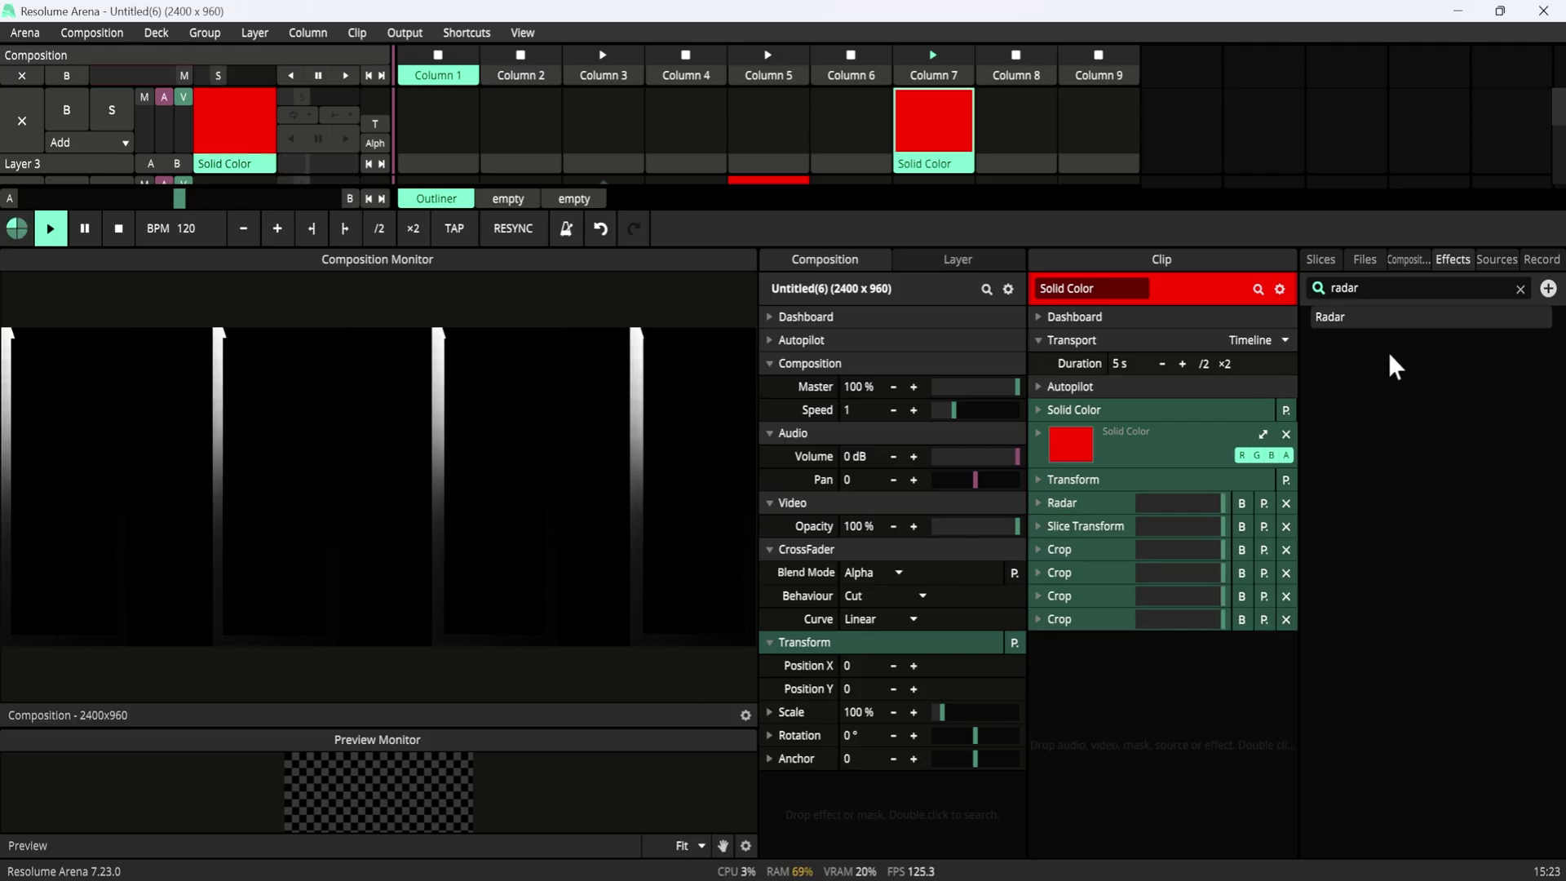
Search the effects for "flip", add Flip to the clip directly below Radar and set its Opacity to 50%
left_click(1520, 289)
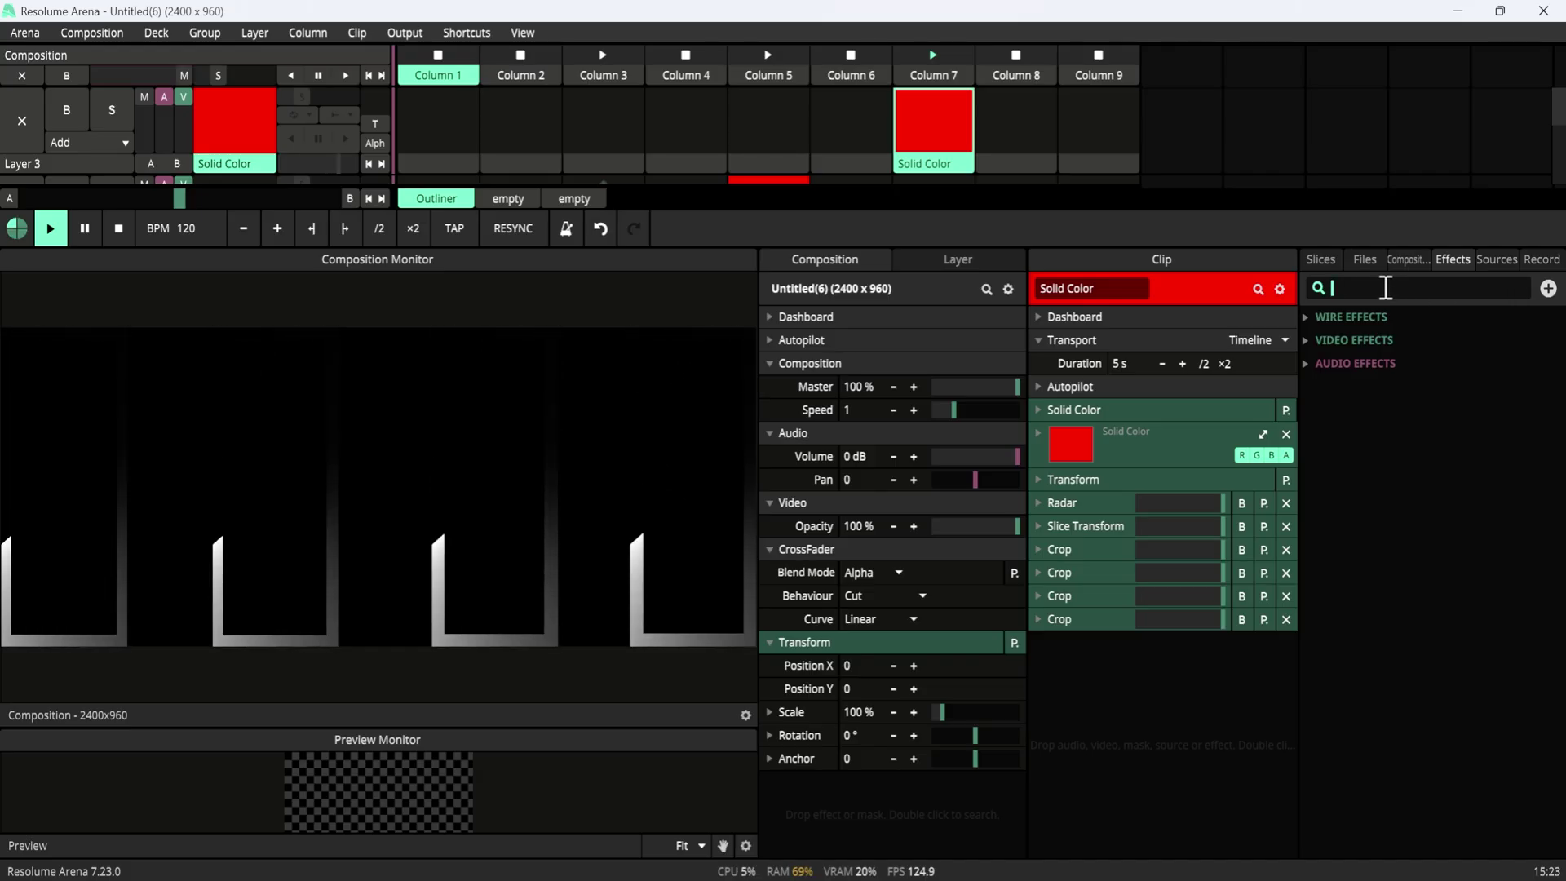
type("flip")
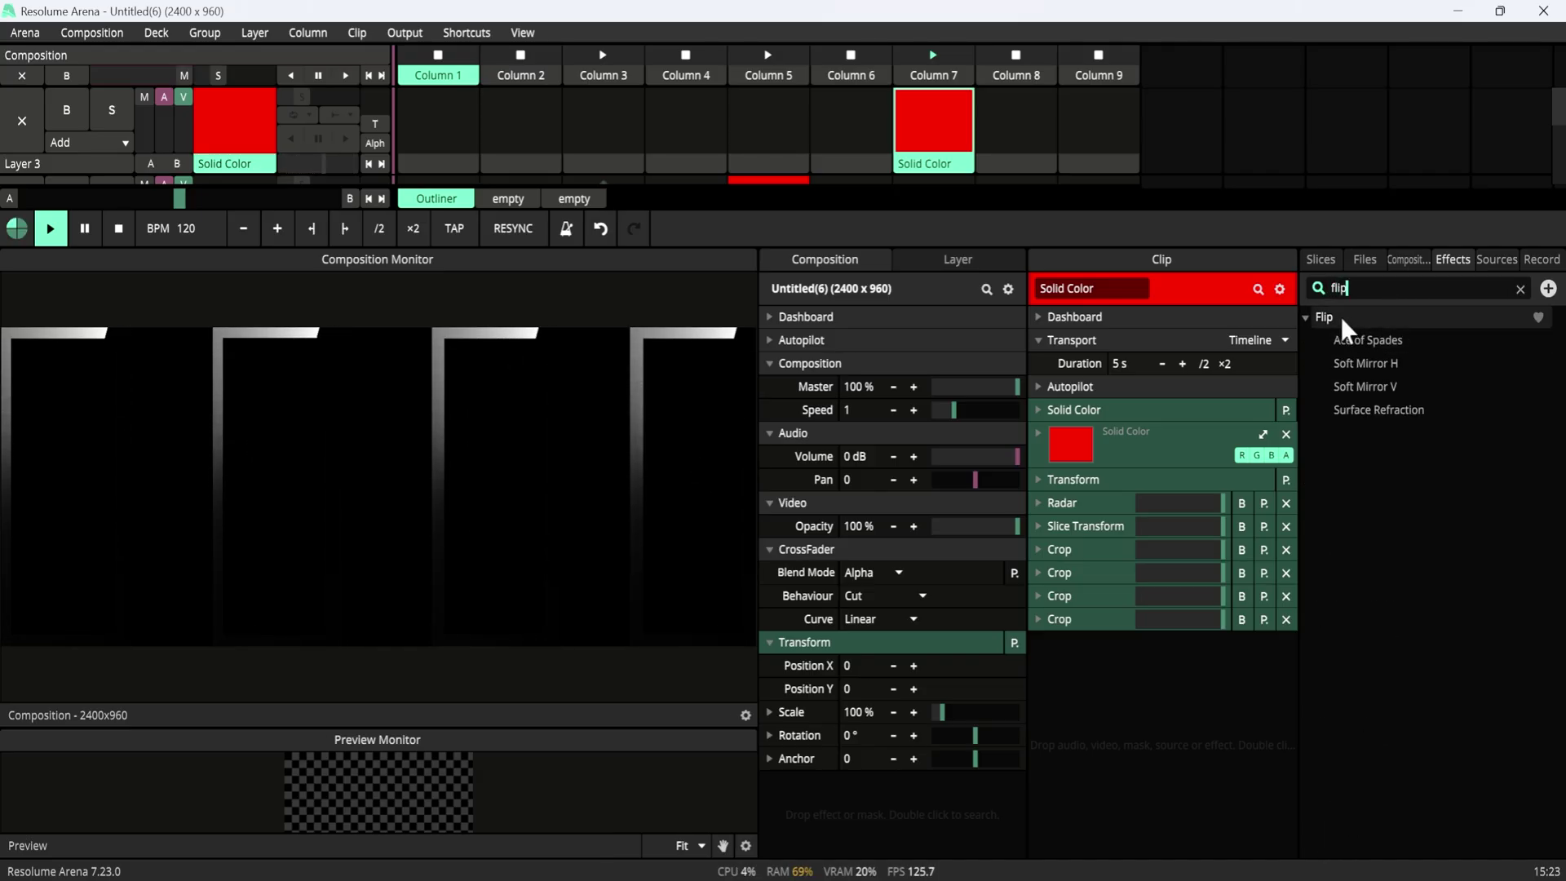
left_click_drag(1341, 317, 1059, 509)
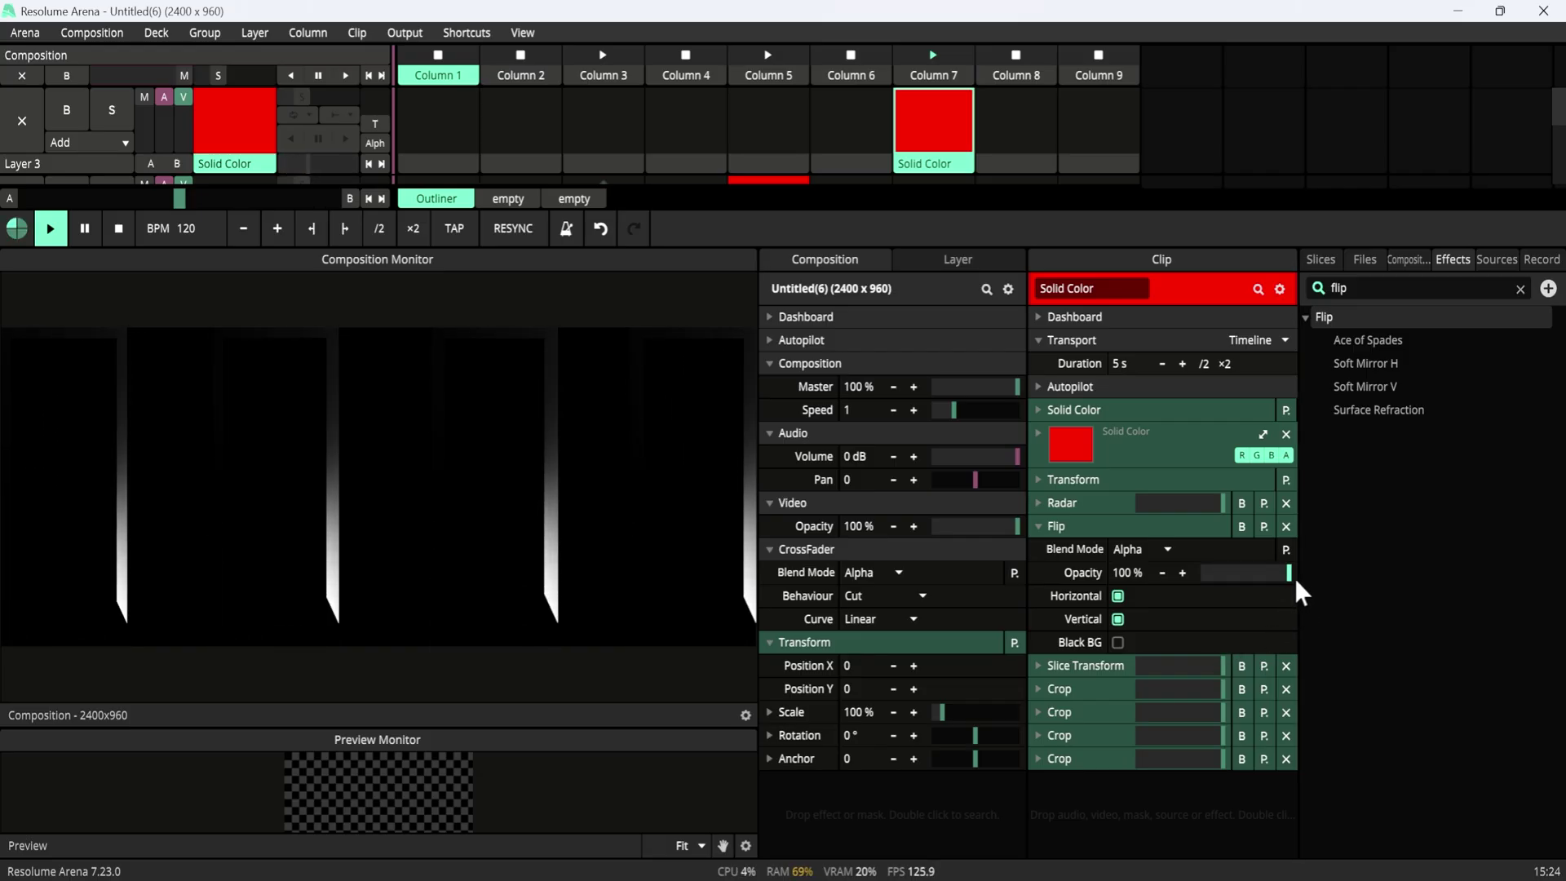
left_click_drag(1289, 574, 1277, 576)
left_click_drag(1263, 579, 1245, 580)
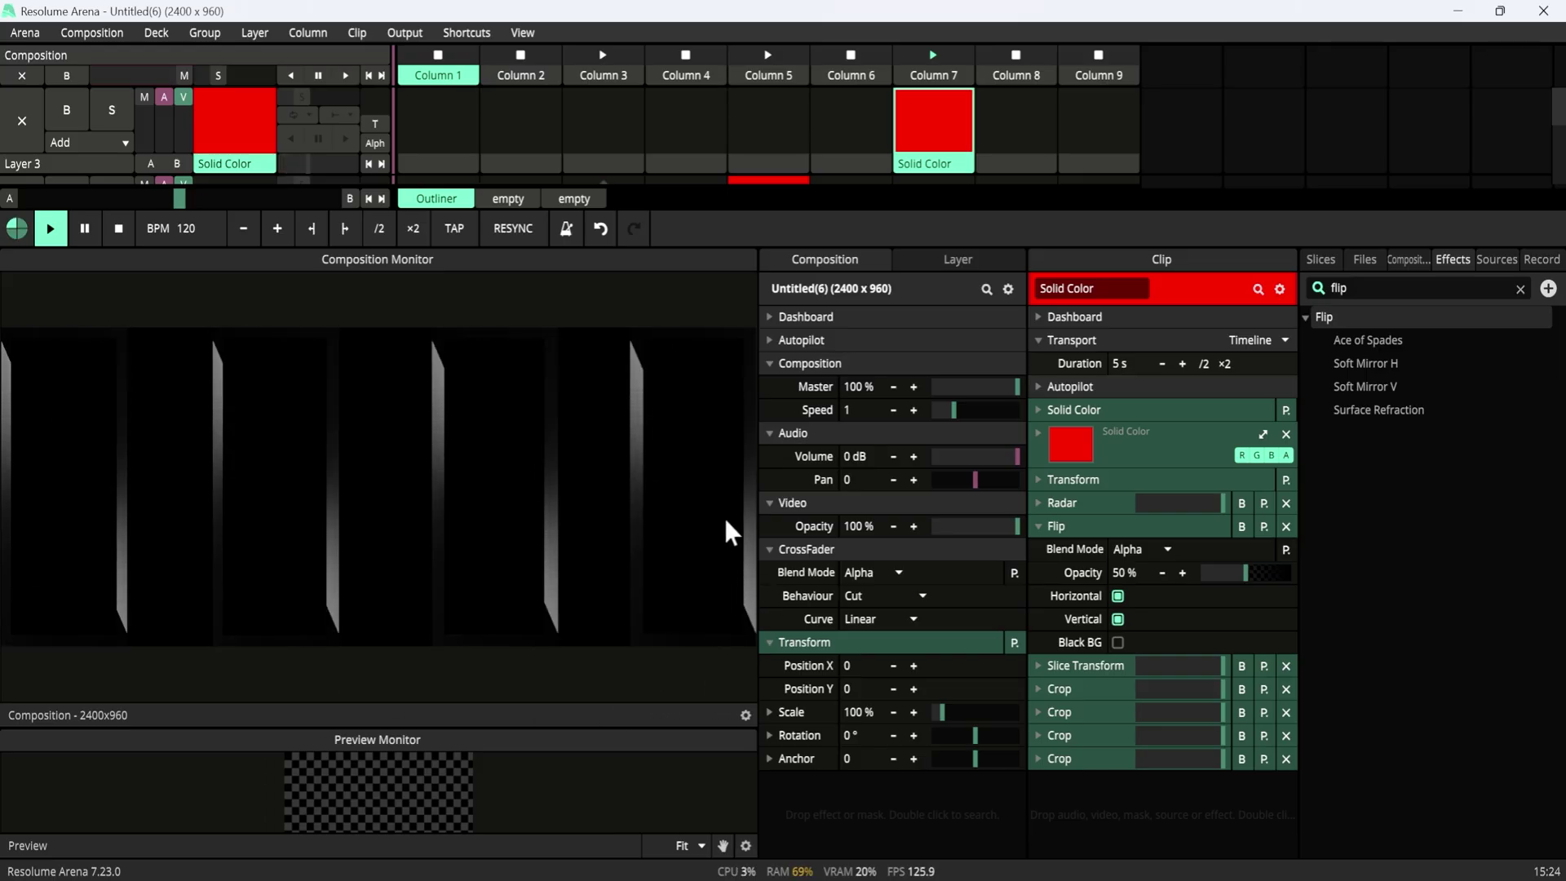
left_click(1039, 525)
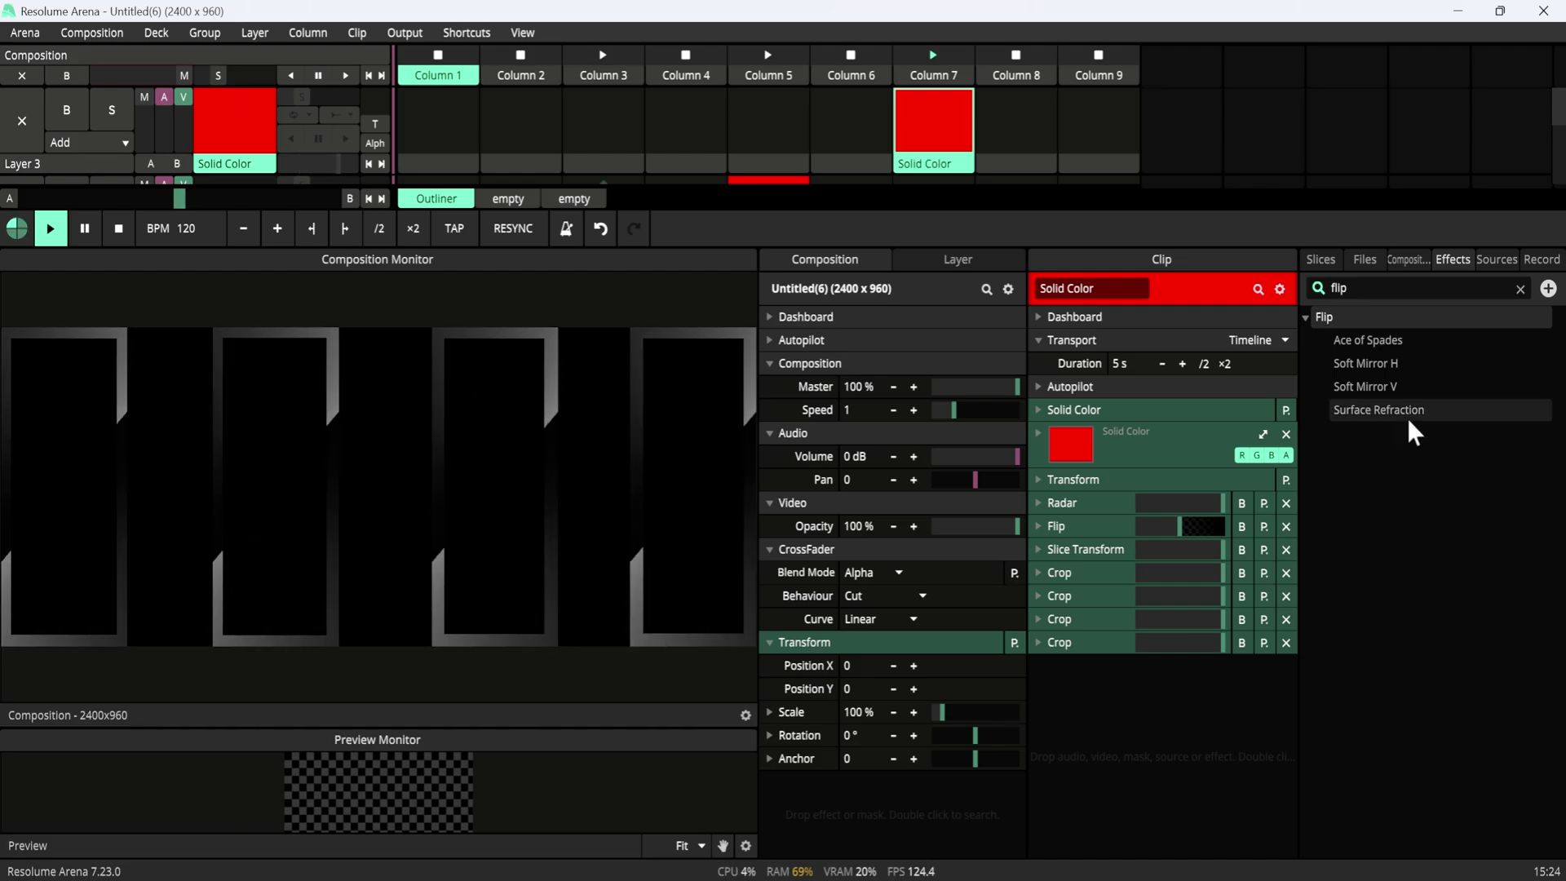
Search the effects for "dot" and add Dot Screen to the clip between Flip and Slice Transform
left_click(1356, 288)
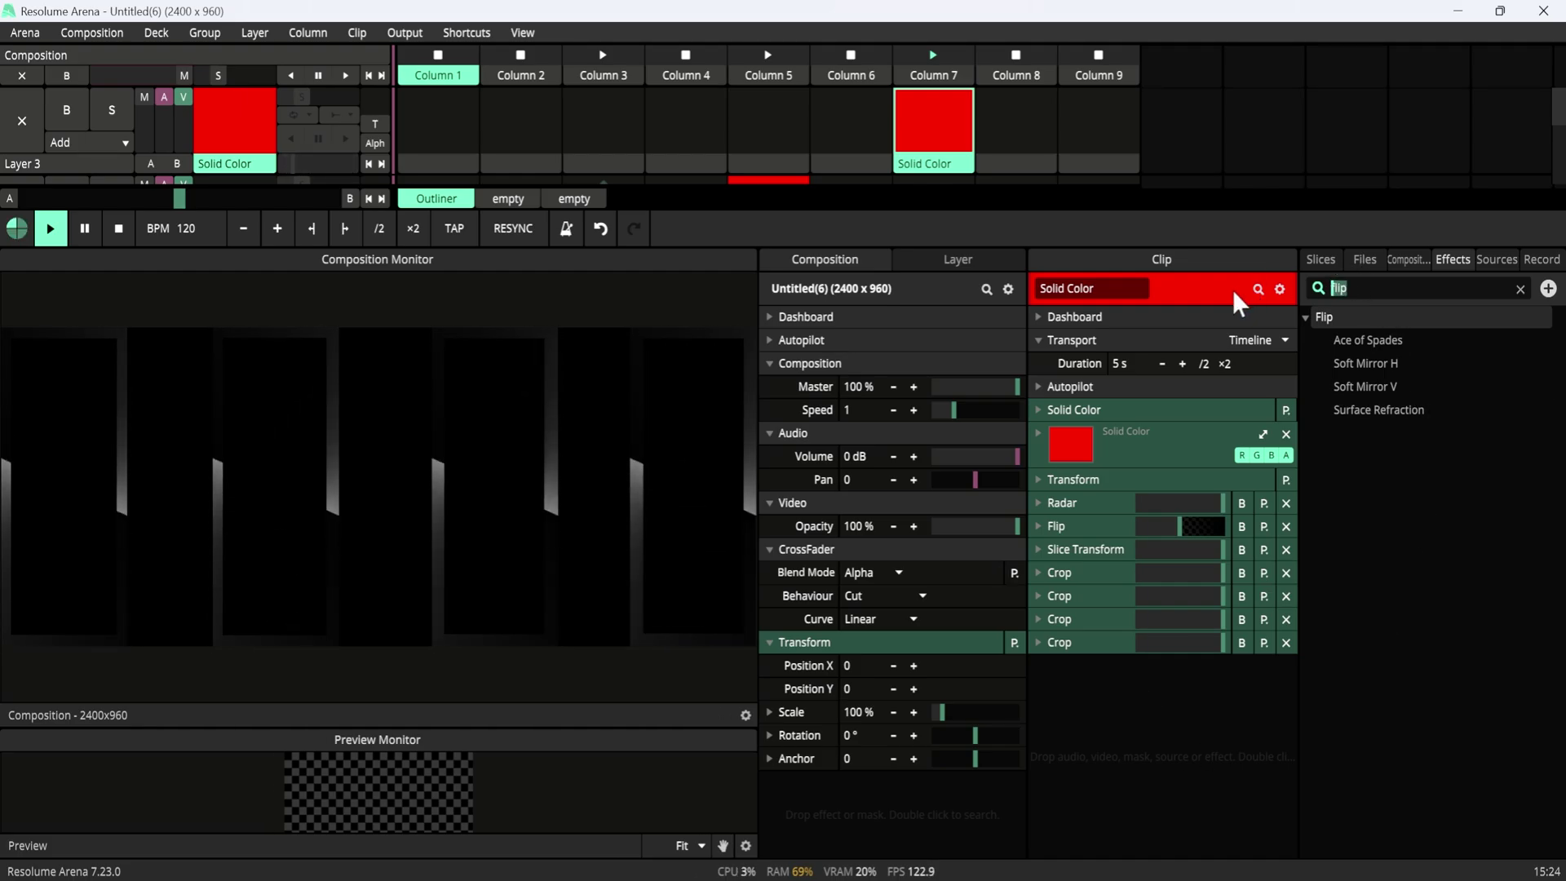
type("dot")
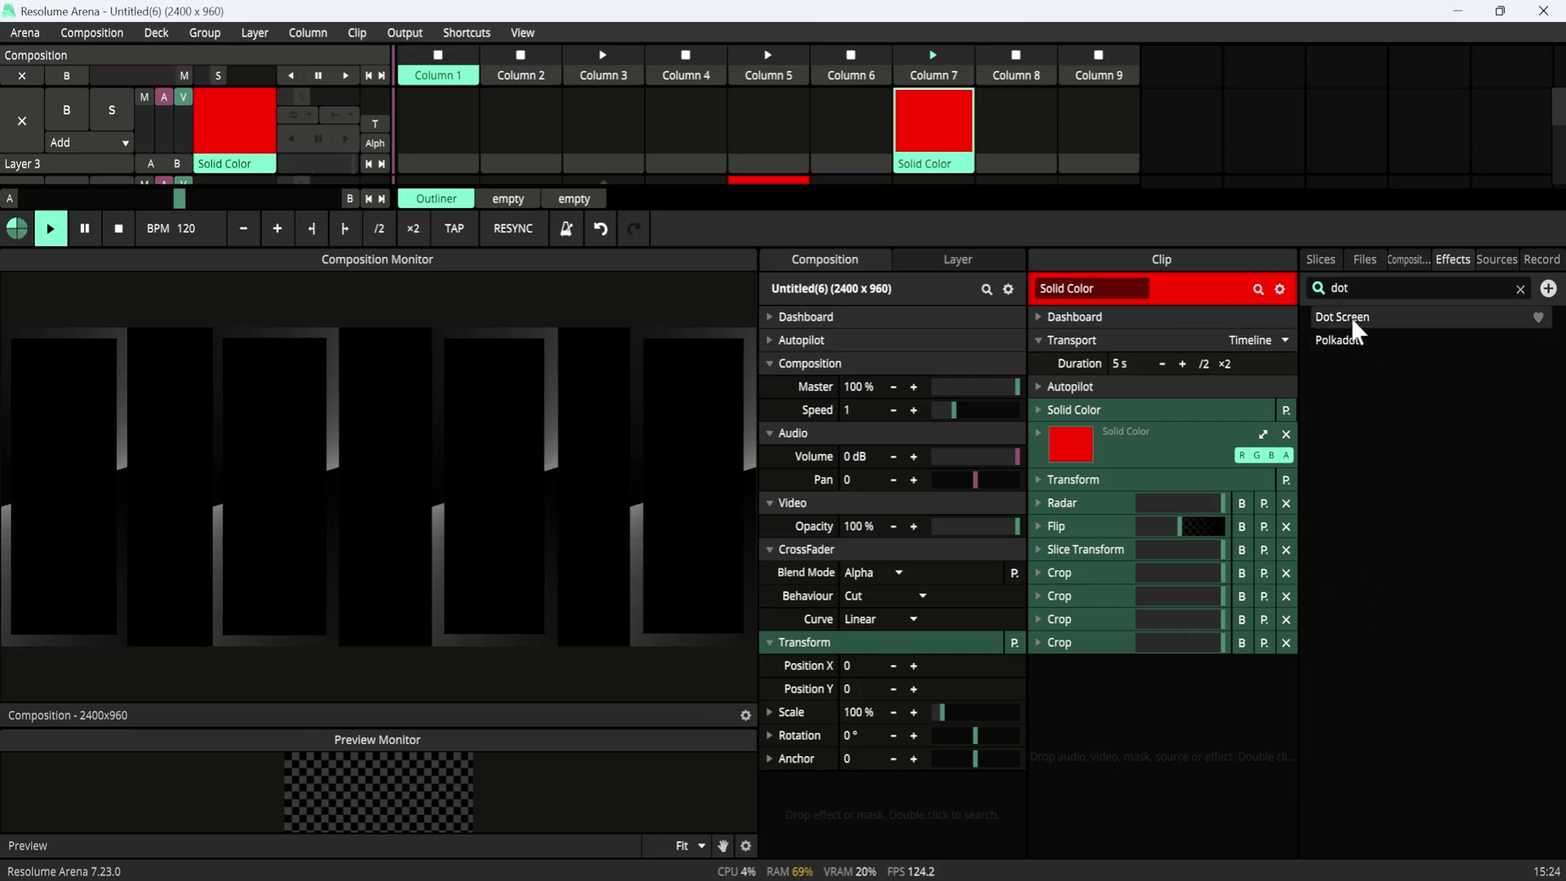
left_click_drag(1350, 316, 1107, 535)
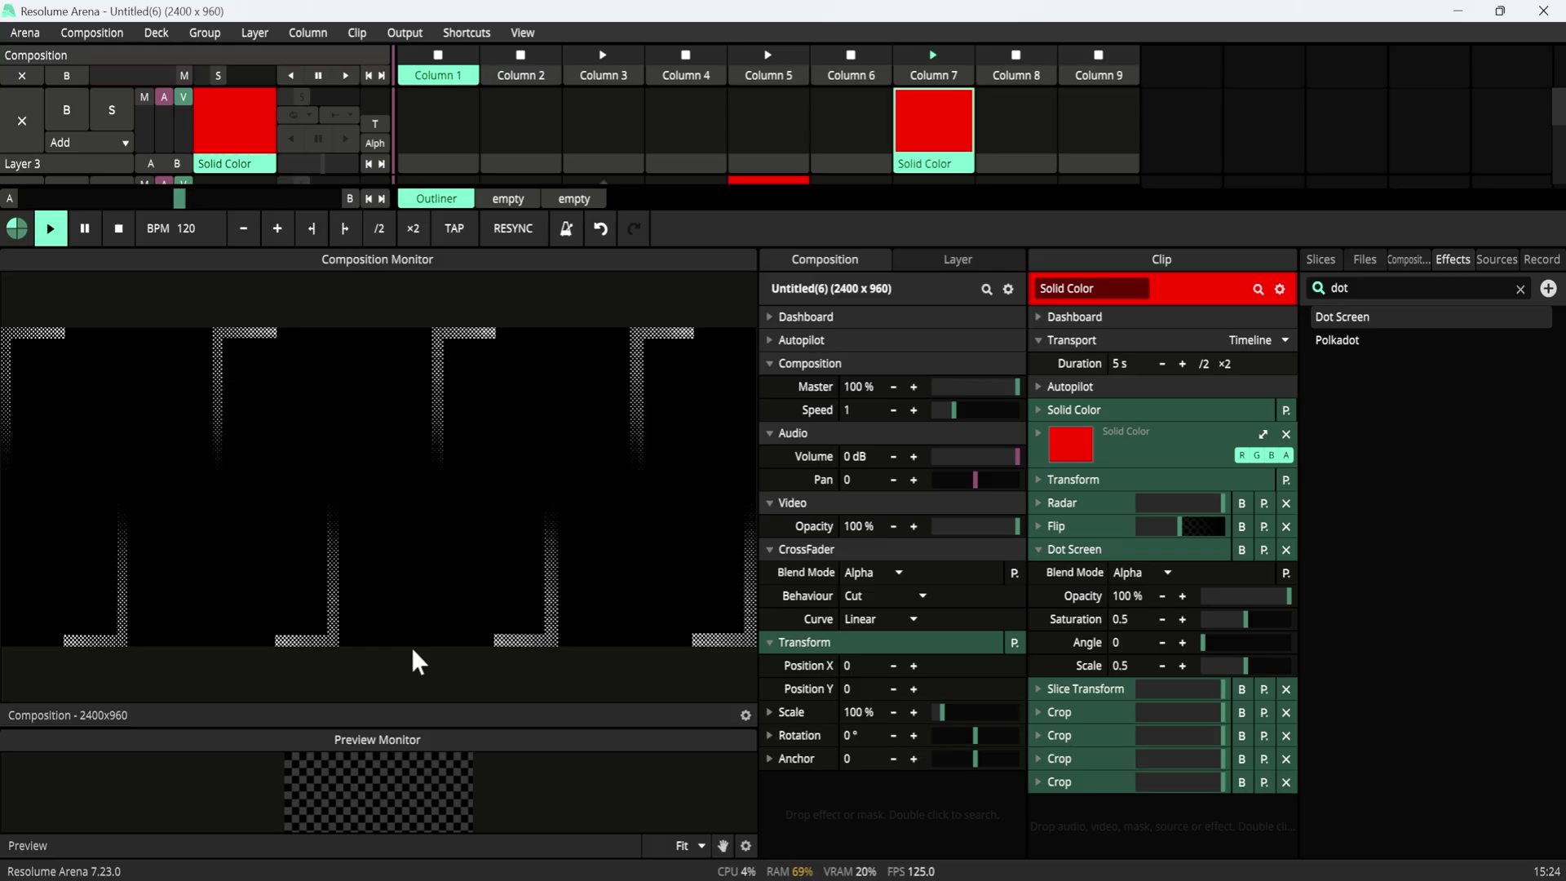
left_click(1044, 550)
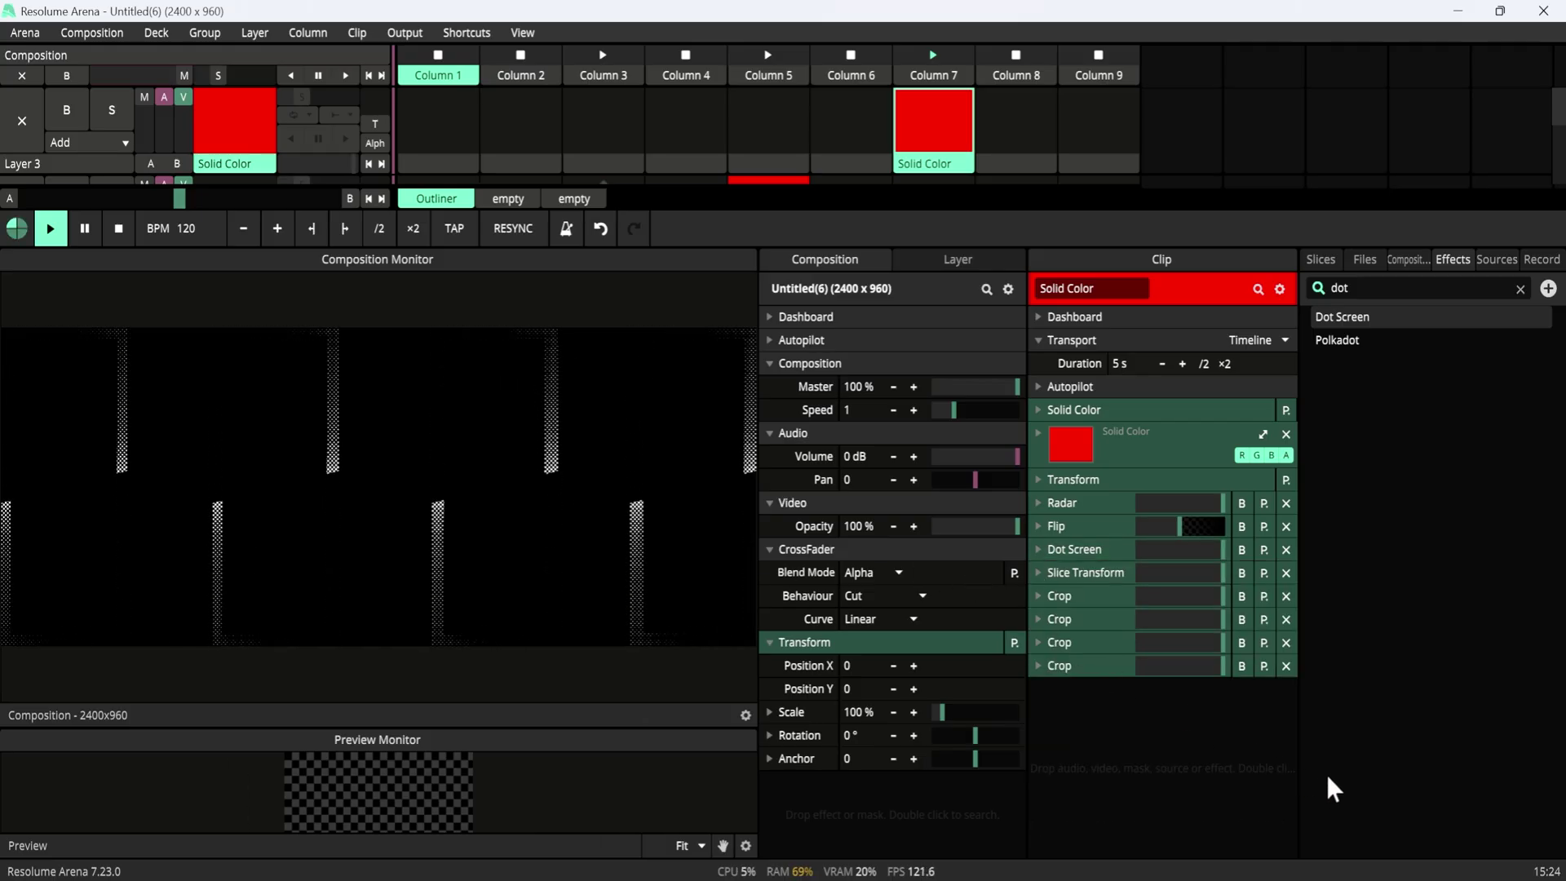
Search the effects for "color" and add Colorize to the clip directly below Dot Screen
left_click(1520, 287)
type("c")
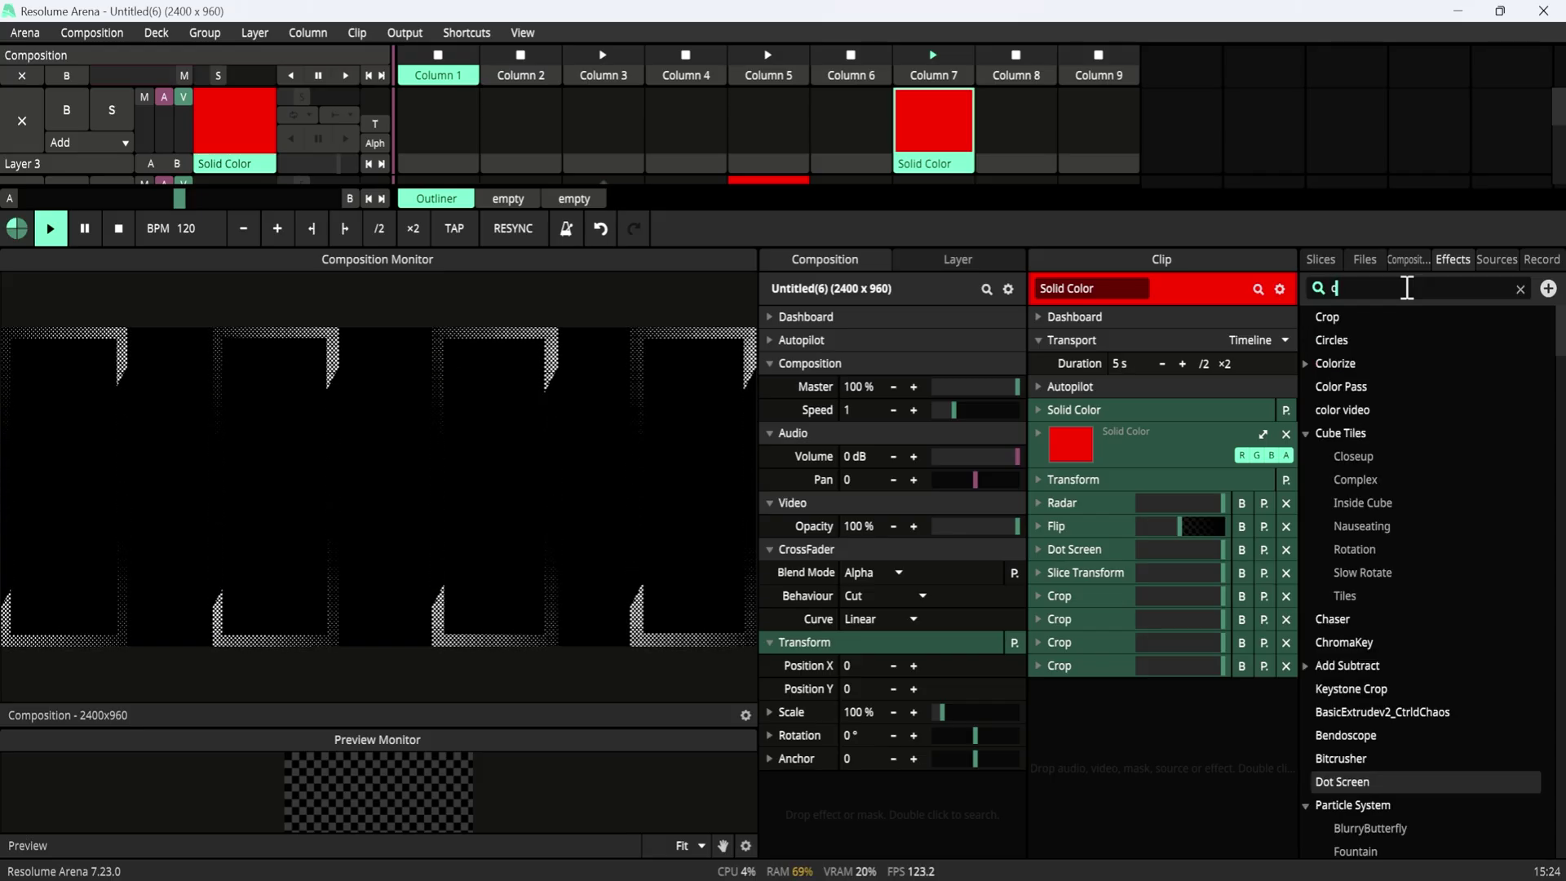
type("olor")
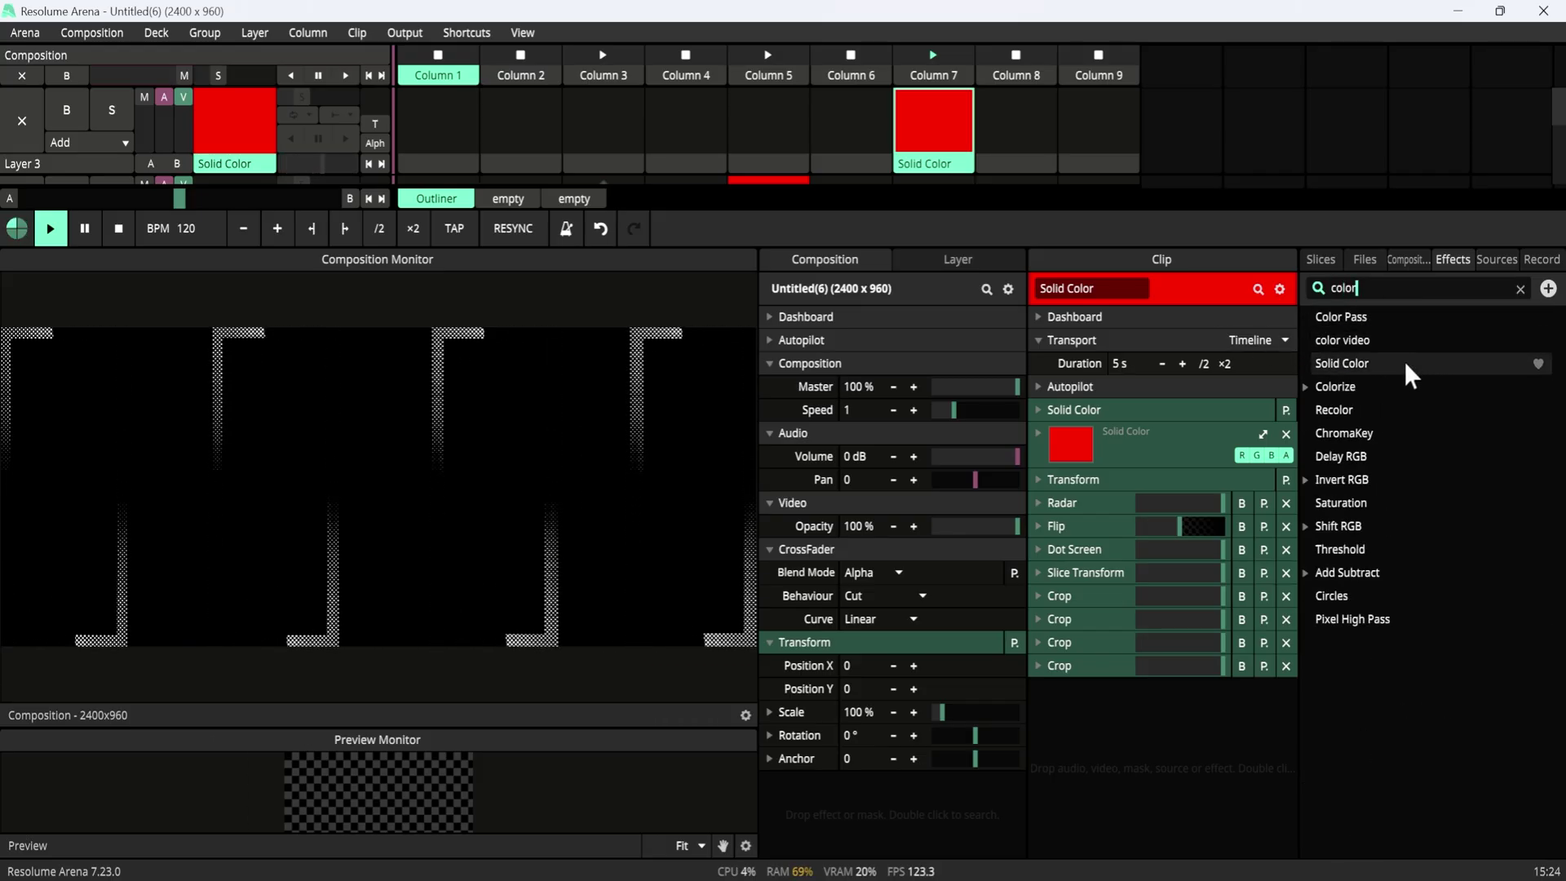
left_click_drag(1359, 389, 1078, 555)
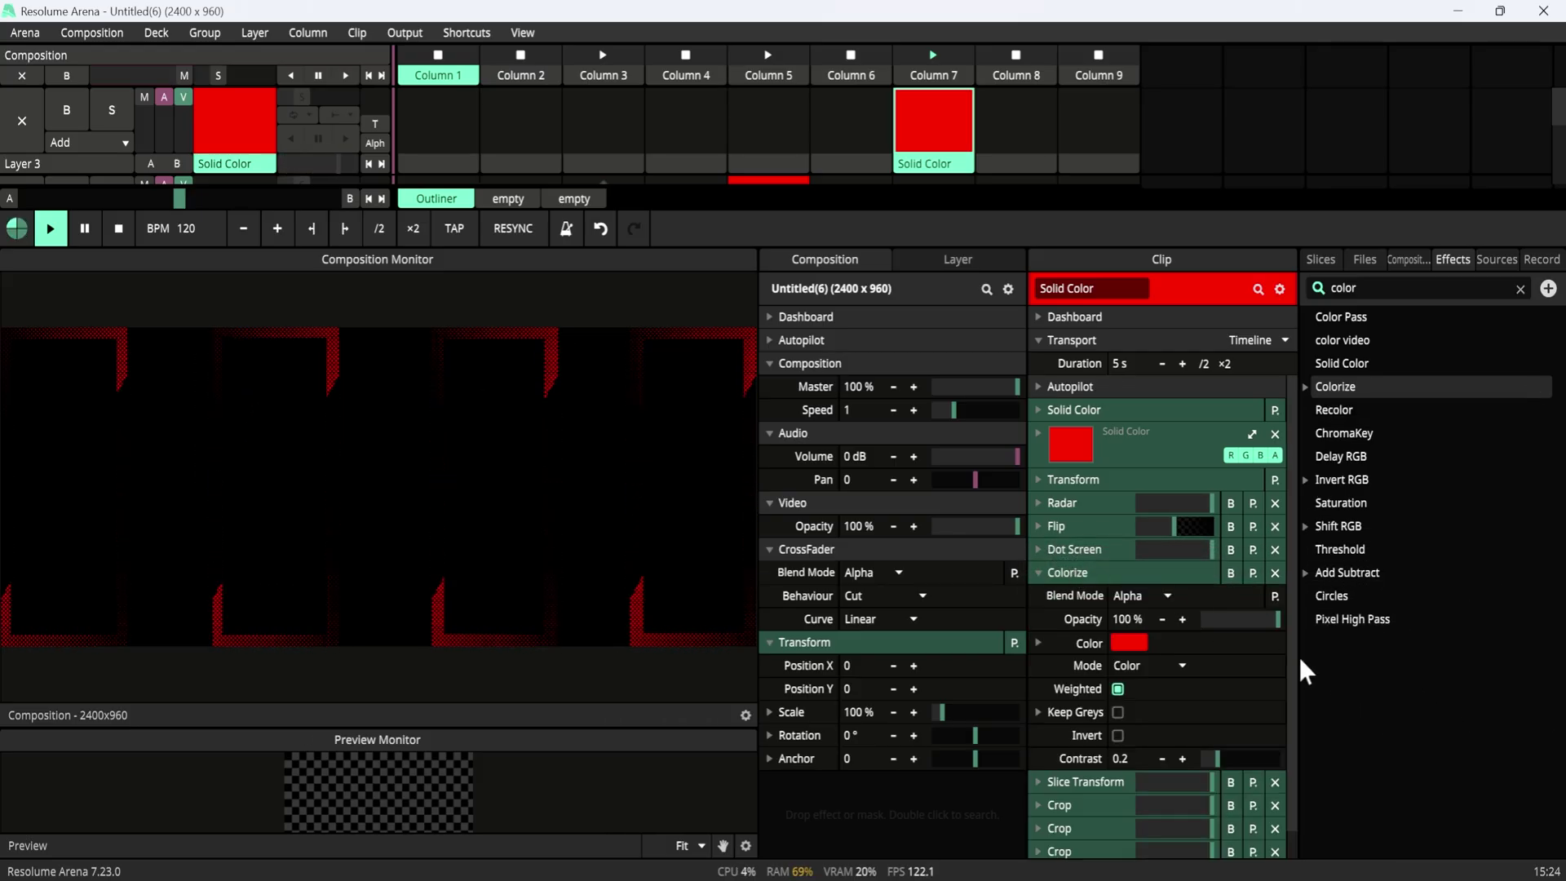
Switch the Colorize color to HSB and animate its Hue in Timeline mode at a speed of 3.16
scroll(1288, 678, "down", 1)
left_click(1034, 614)
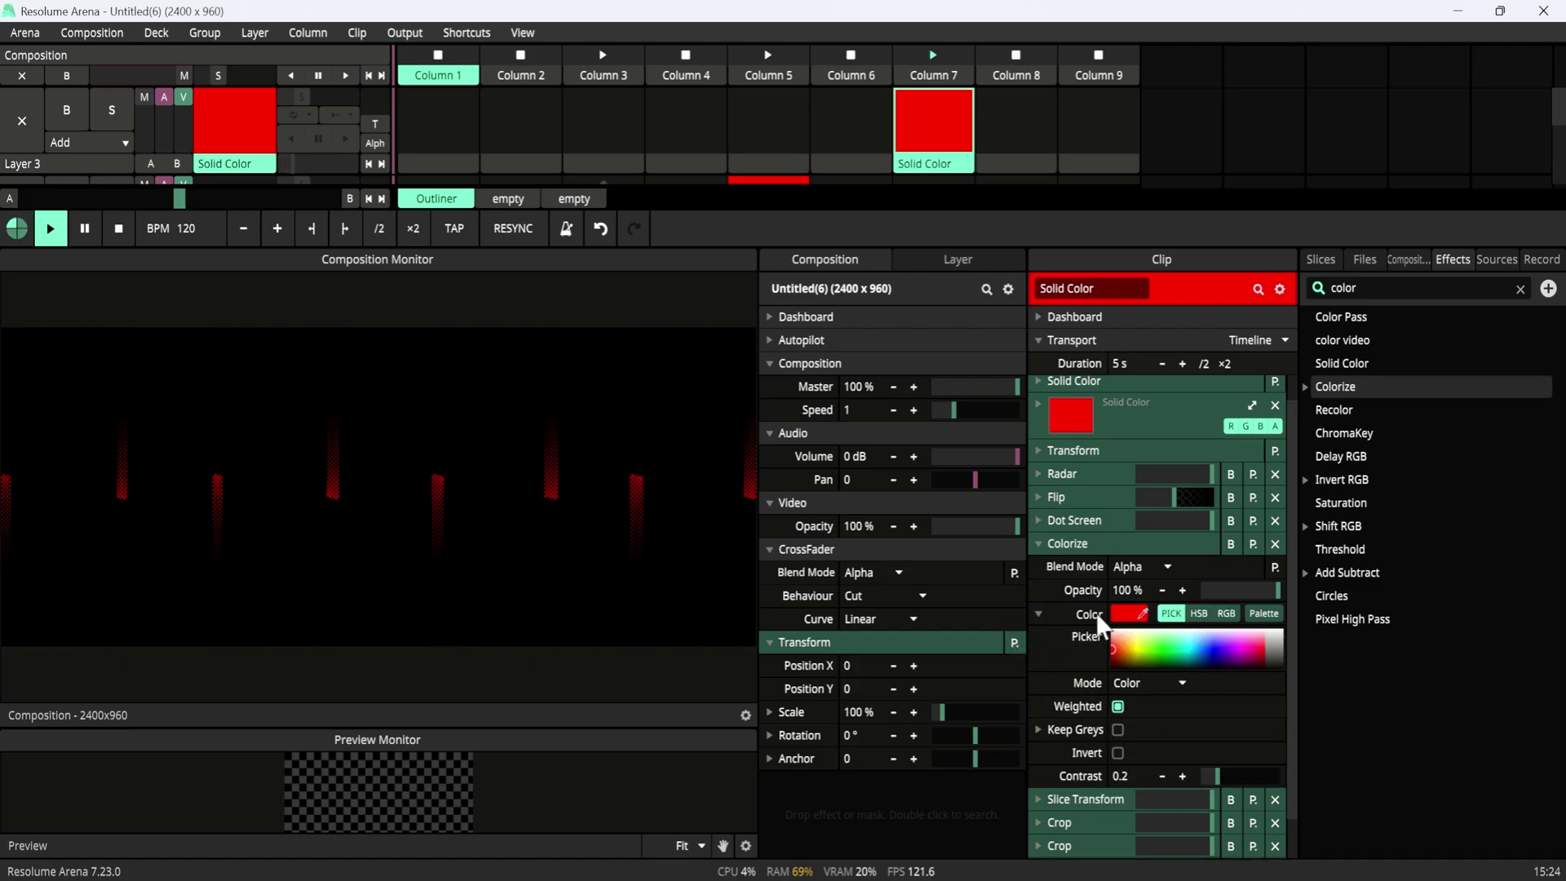
left_click(1199, 615)
left_click(1037, 637)
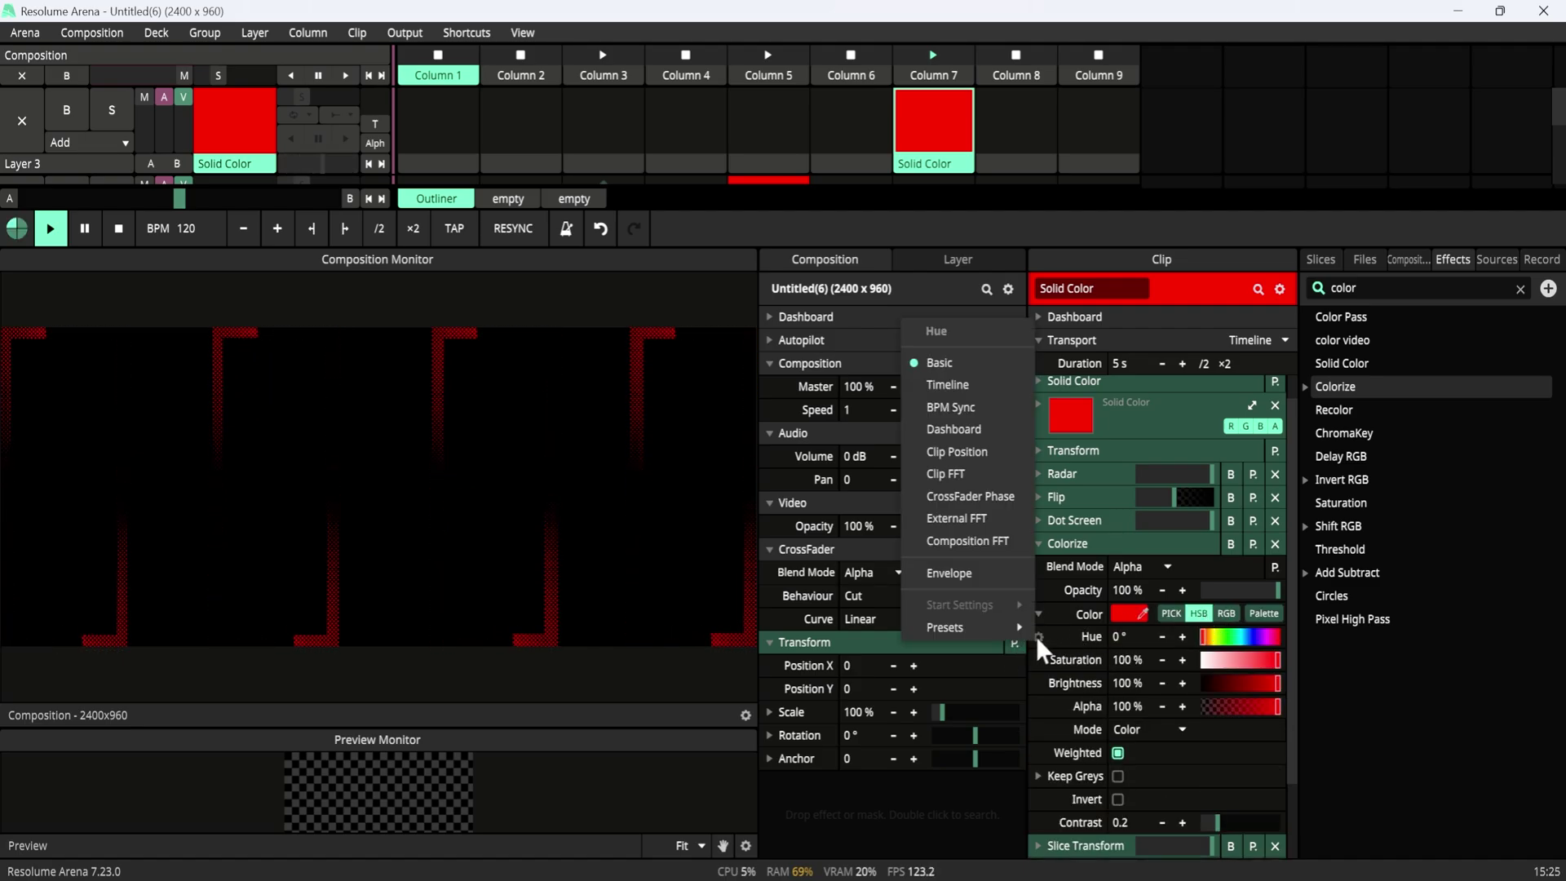
left_click(971, 382)
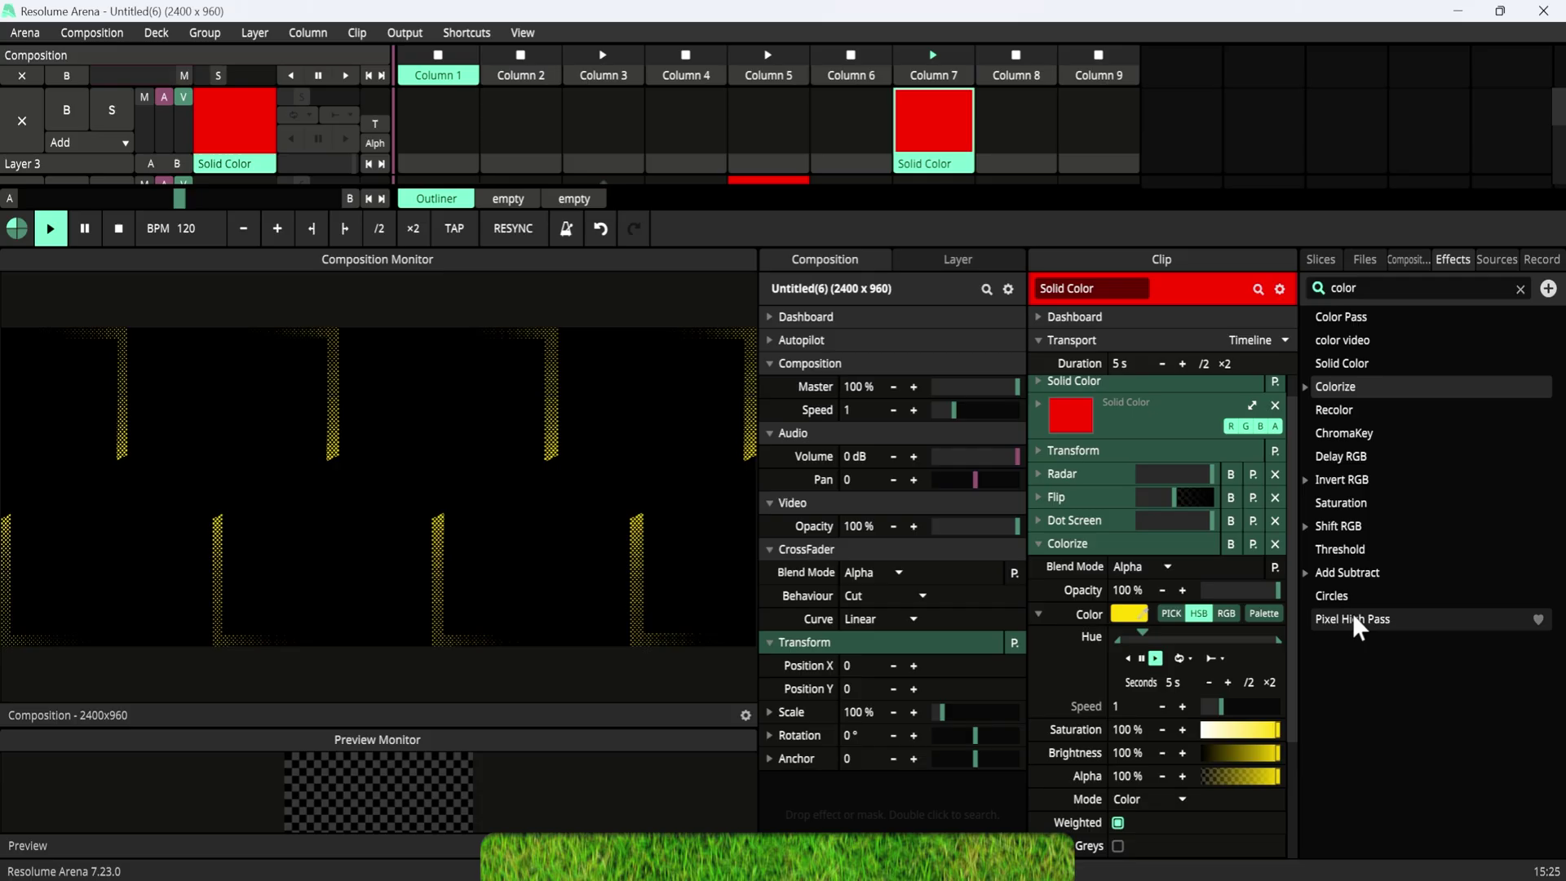
scroll(1295, 666, "down", 4)
scroll(1296, 669, "down", 2)
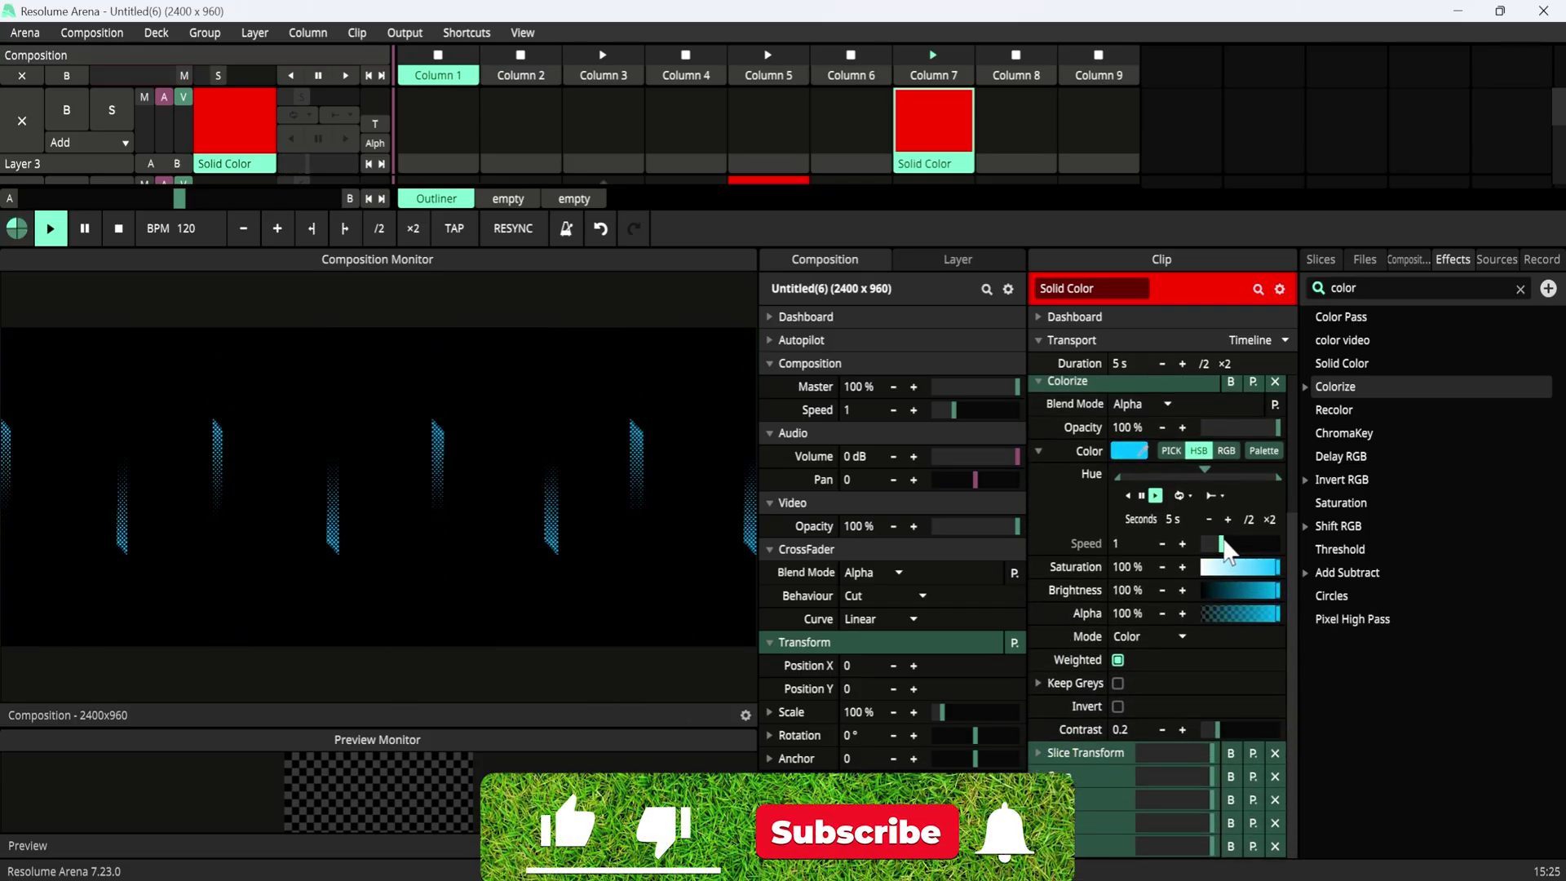
left_click_drag(1226, 552, 1244, 552)
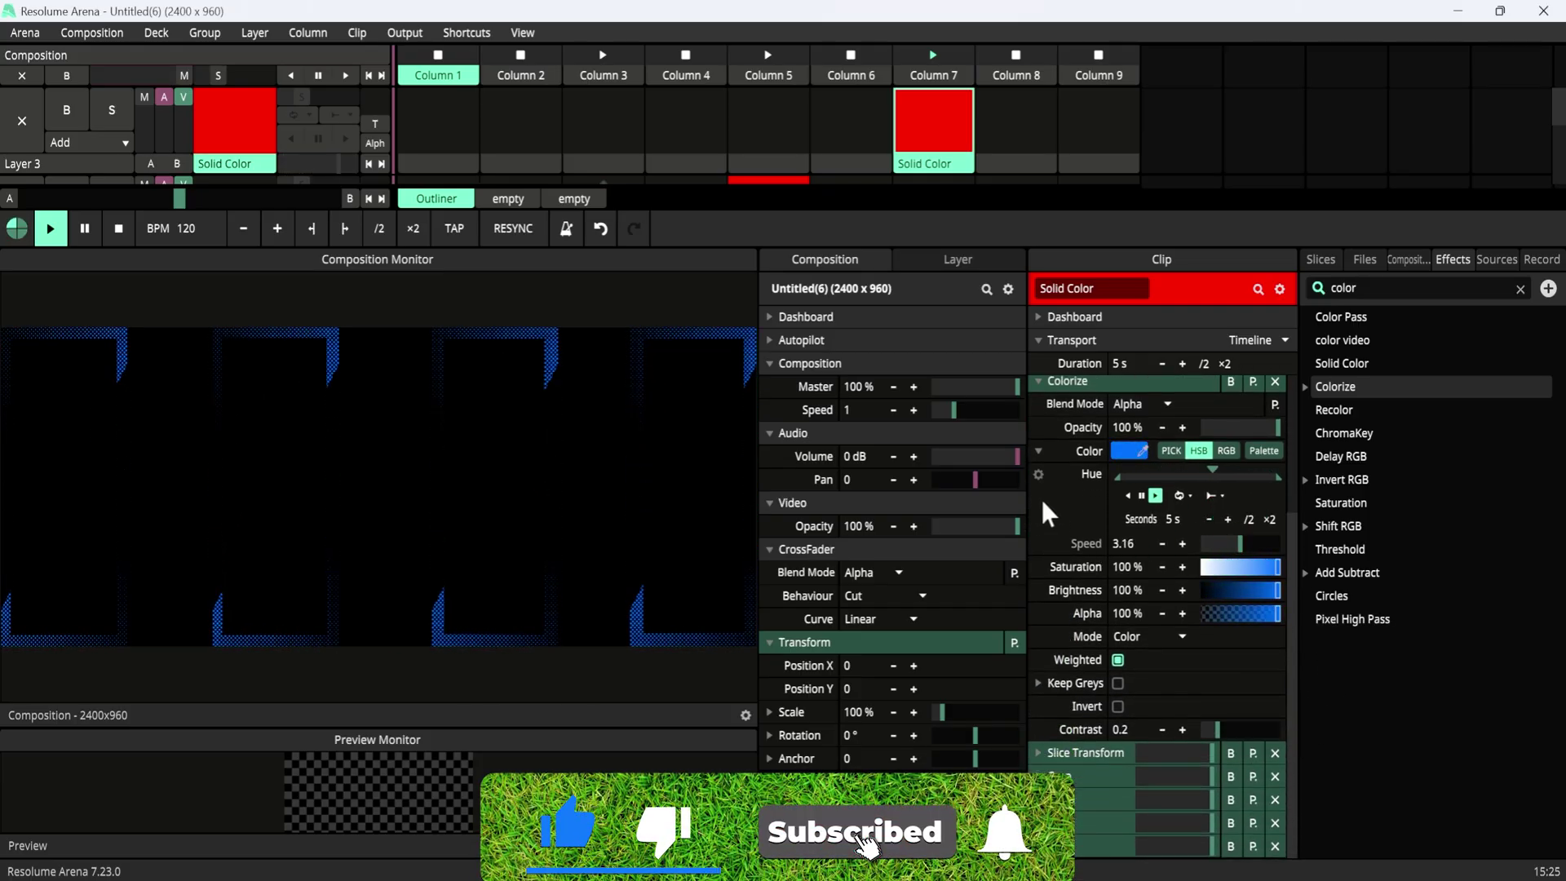
Add an envelope to the Colorize Hue animation and apply the Noise preset to it
left_click(1039, 474)
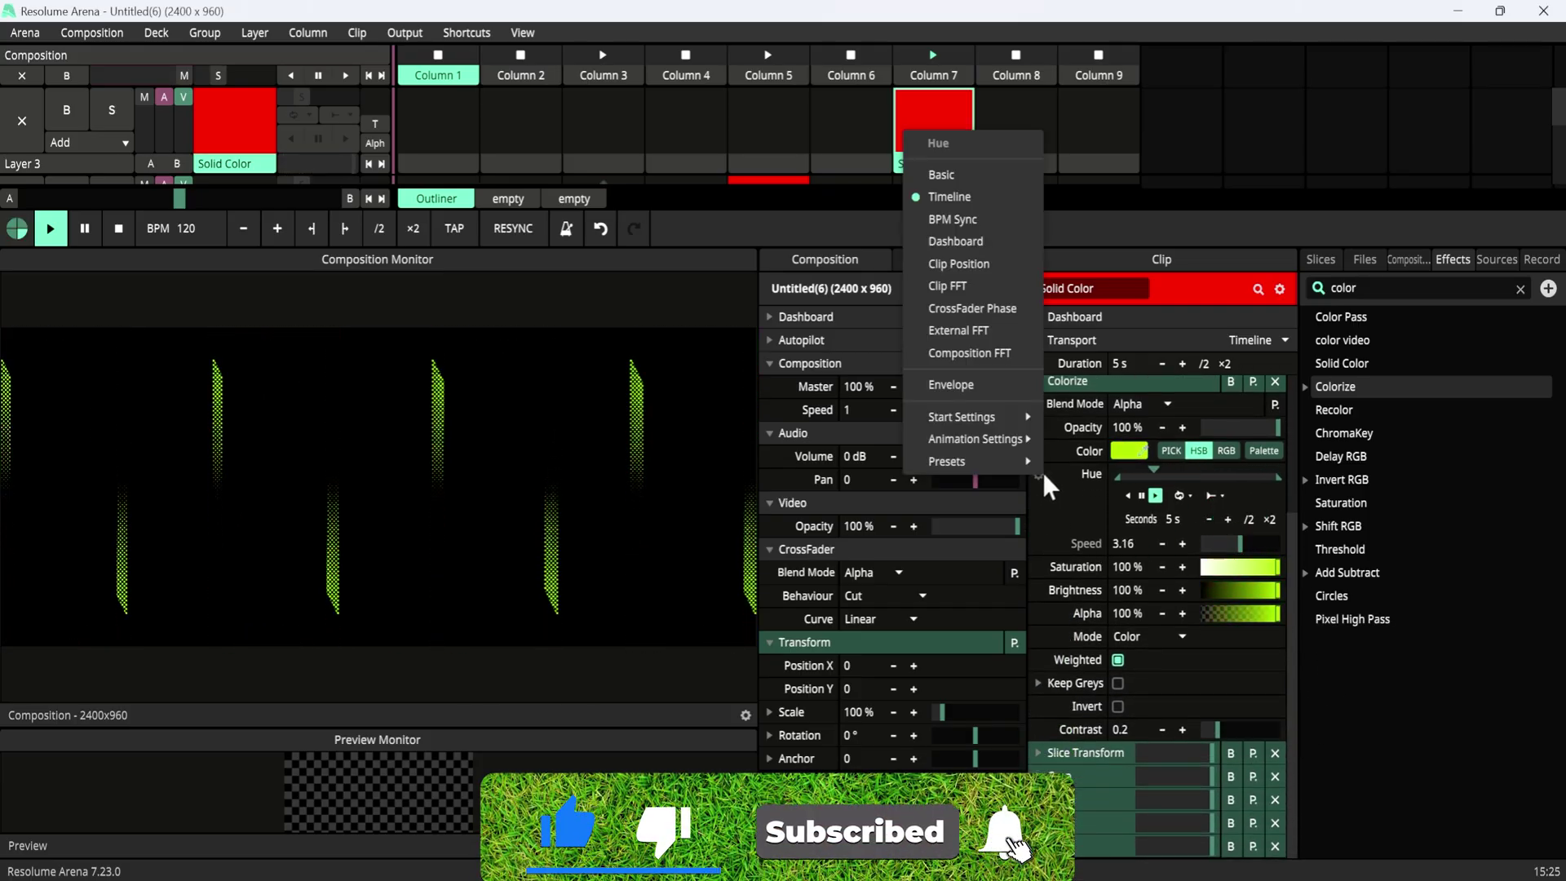
left_click(949, 384)
left_click(1265, 712)
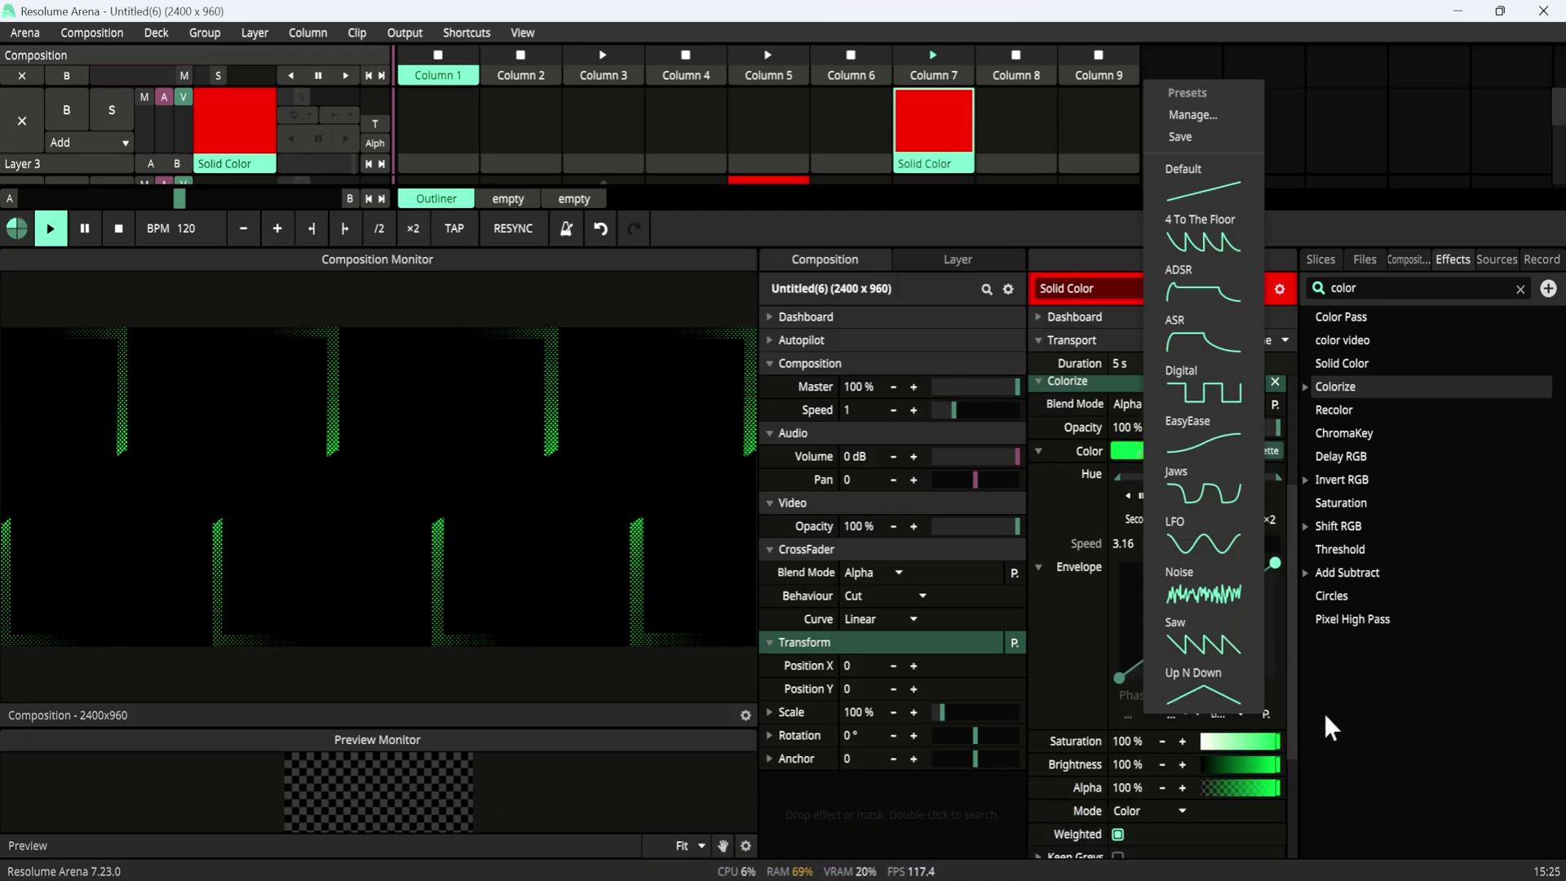
left_click(1225, 591)
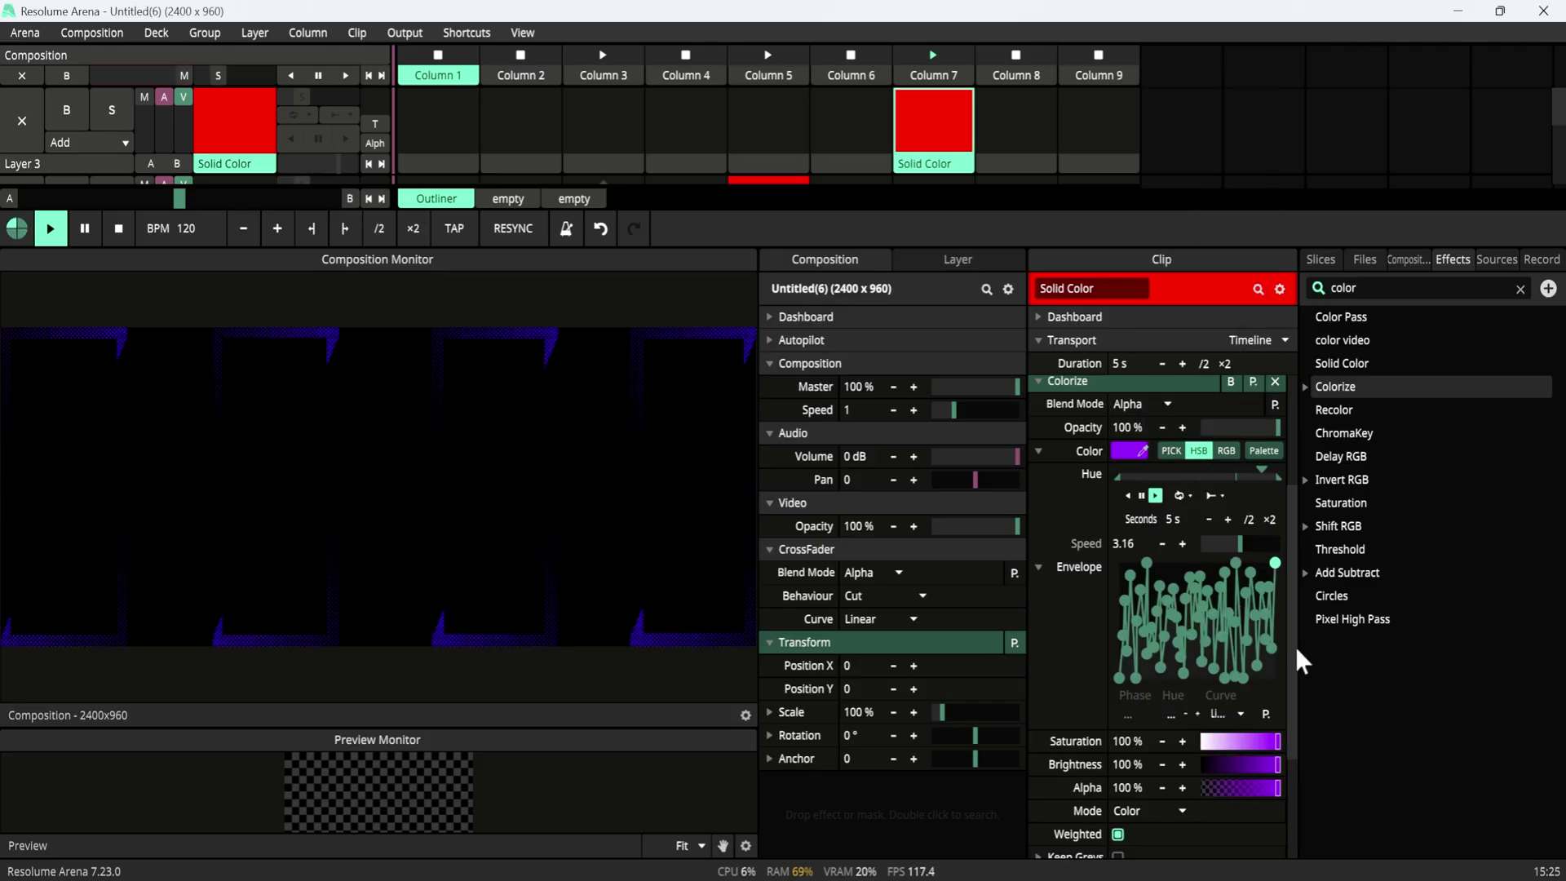
Bypass the Dot Screen effect and raise the Colorize effect's Contrast to 0.79
left_click_drag(1292, 643, 1299, 584)
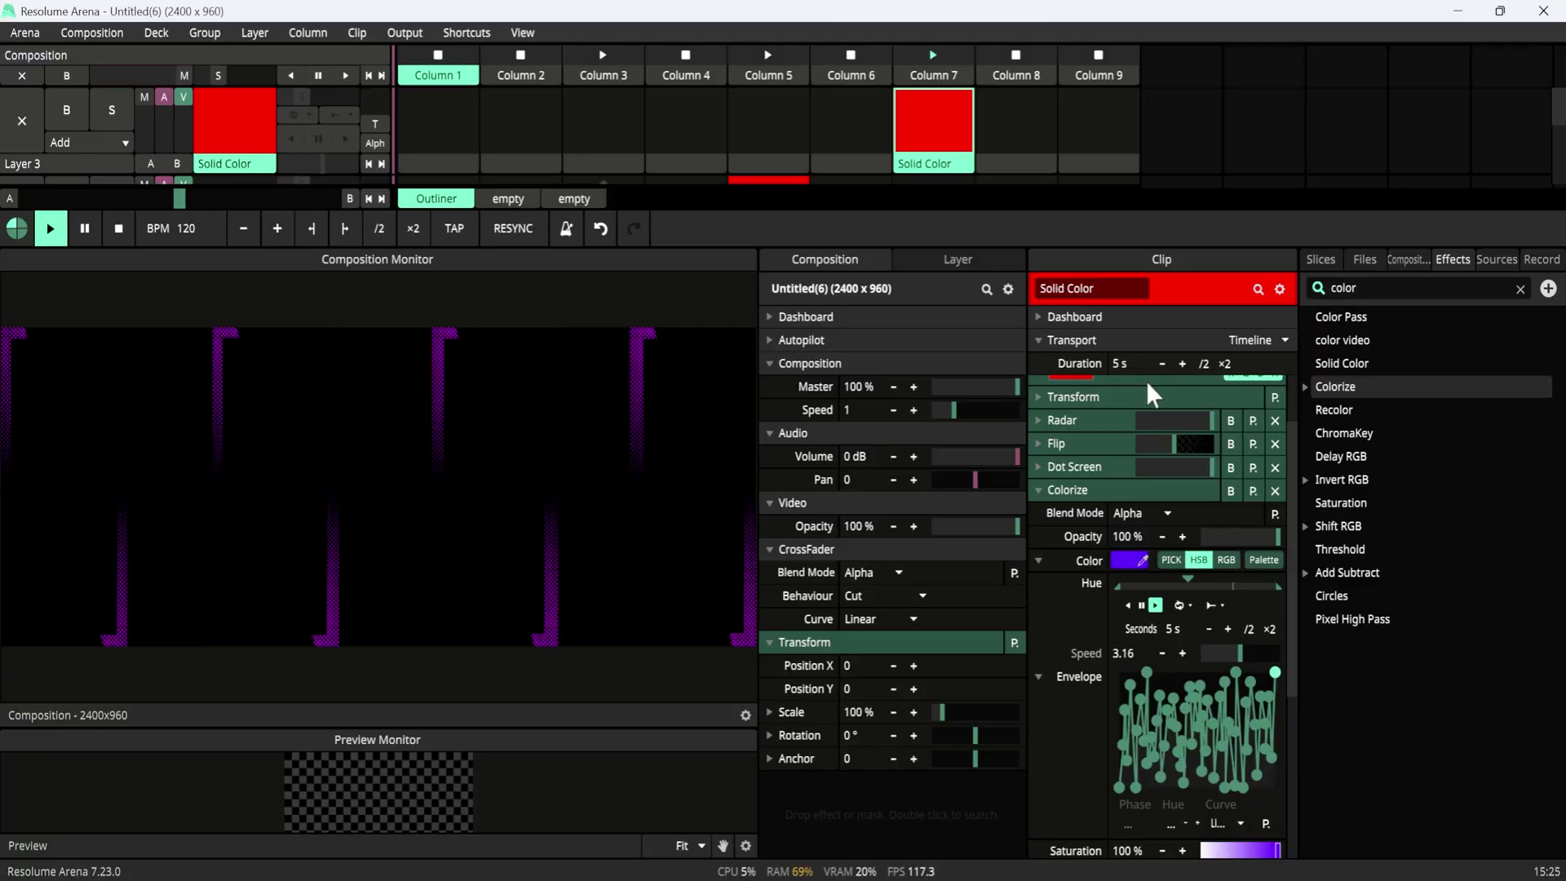
left_click(1230, 468)
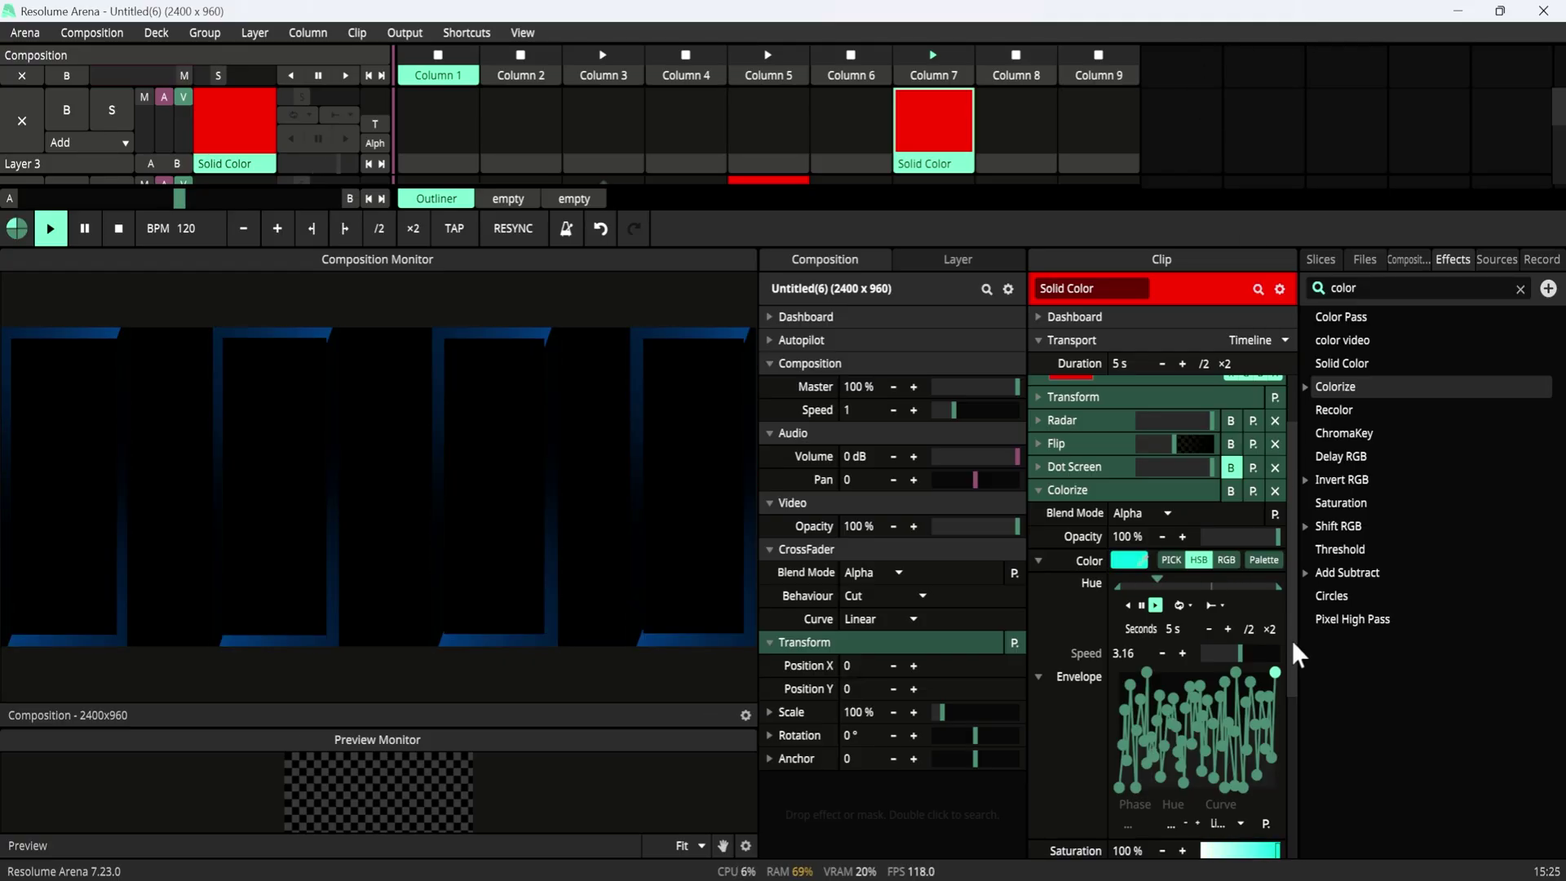
left_click_drag(1290, 637, 1295, 791)
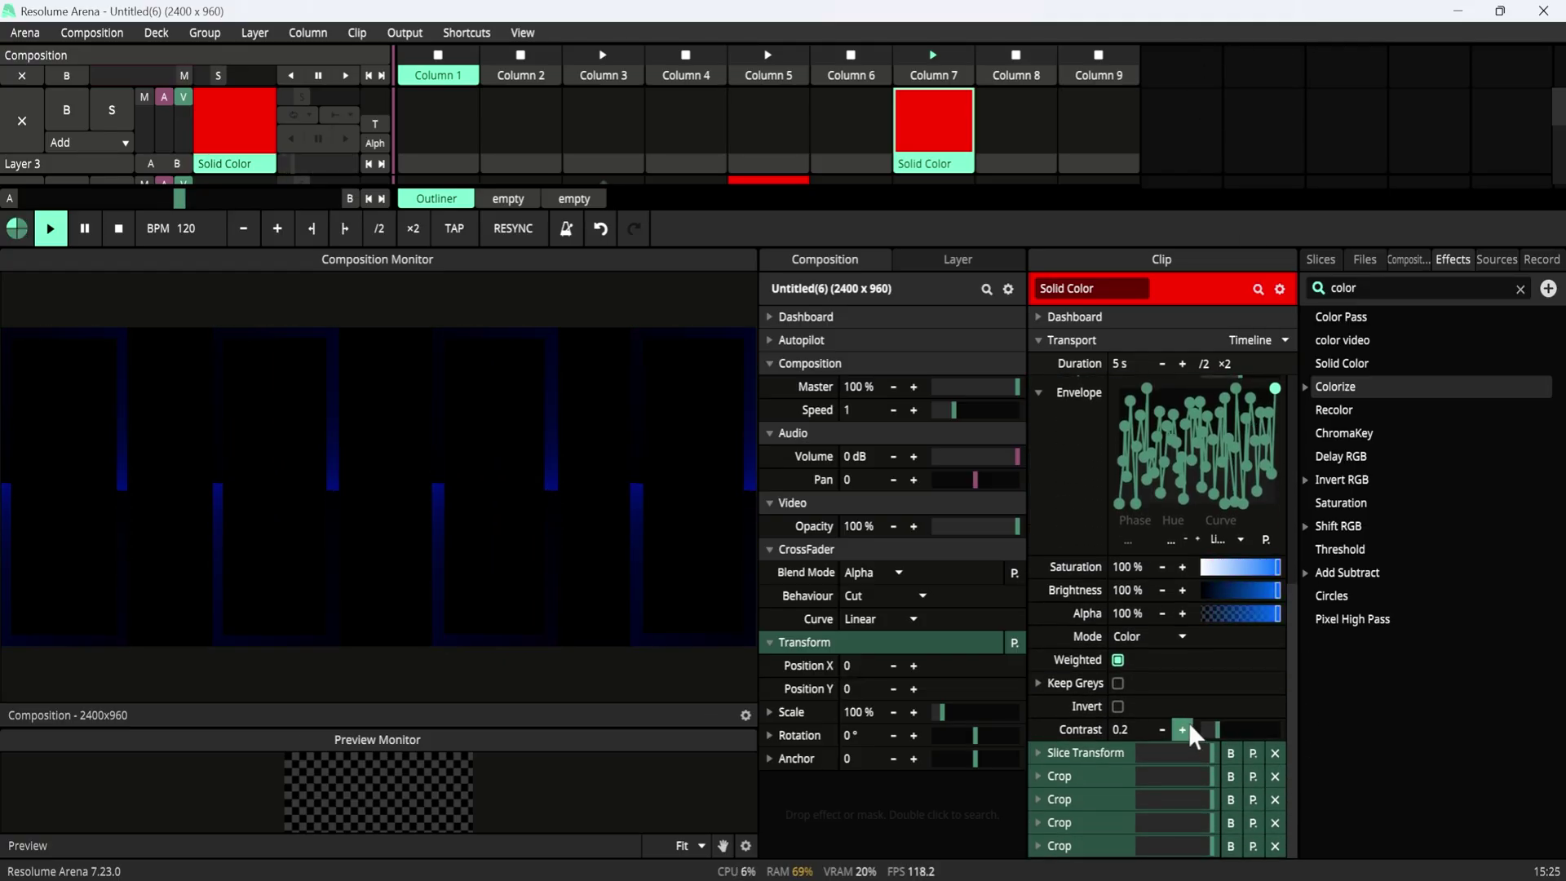
left_click_drag(1218, 732, 1264, 737)
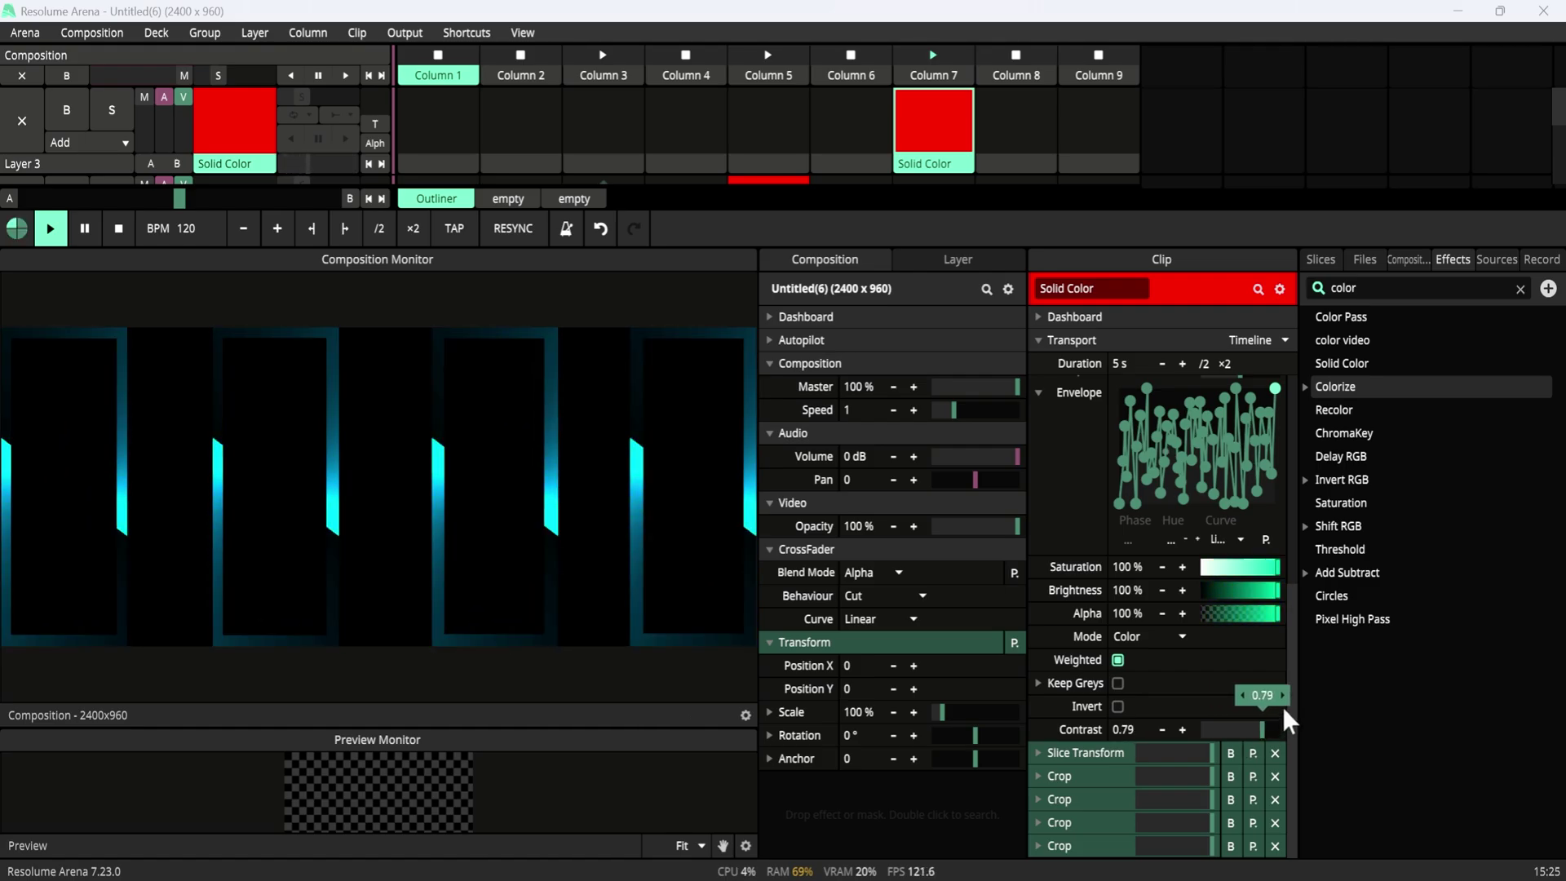
Slow the Colorize Hue animation by setting its Speed to 0.29
left_click_drag(1292, 685, 1290, 486)
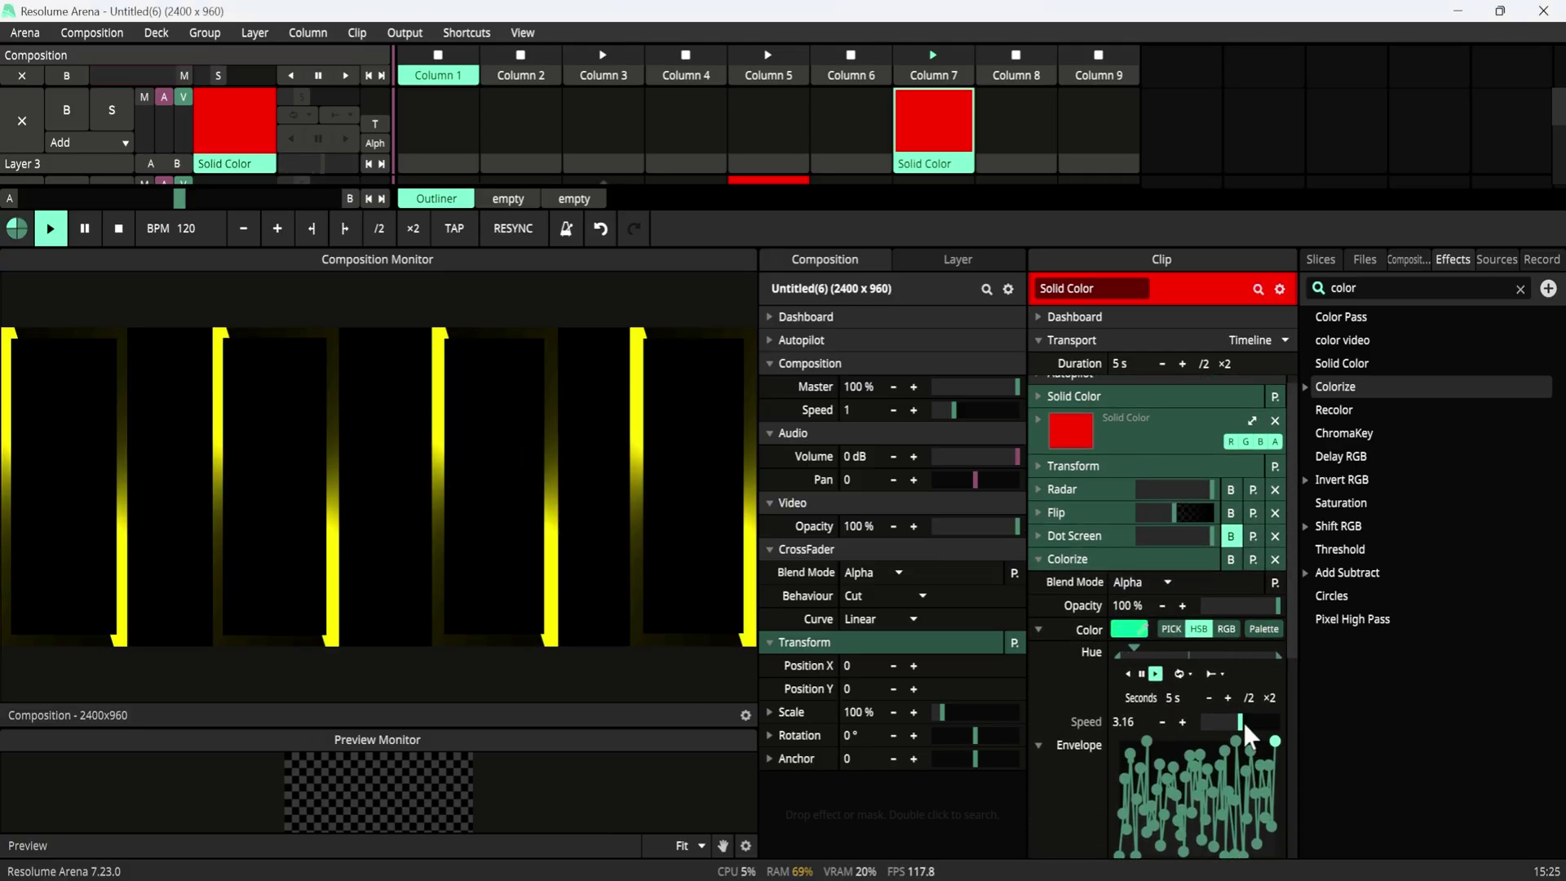
mouse_move(1231, 726)
left_mouse_down()
mouse_move(1191, 728)
mouse_move(1228, 727)
left_mouse_up()
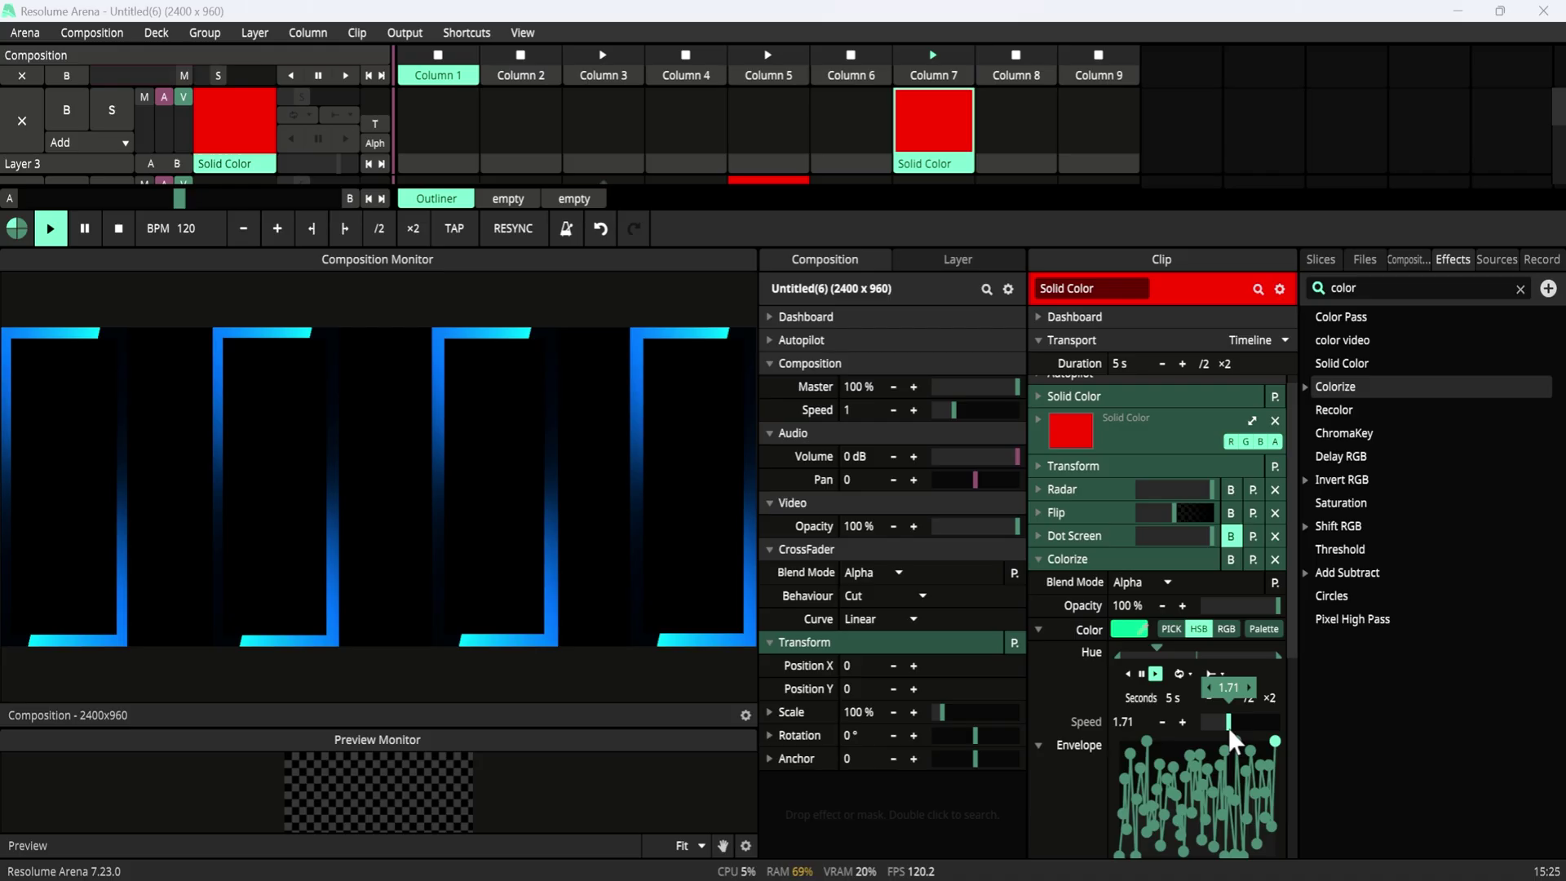
left_click_drag(1228, 728, 1237, 727)
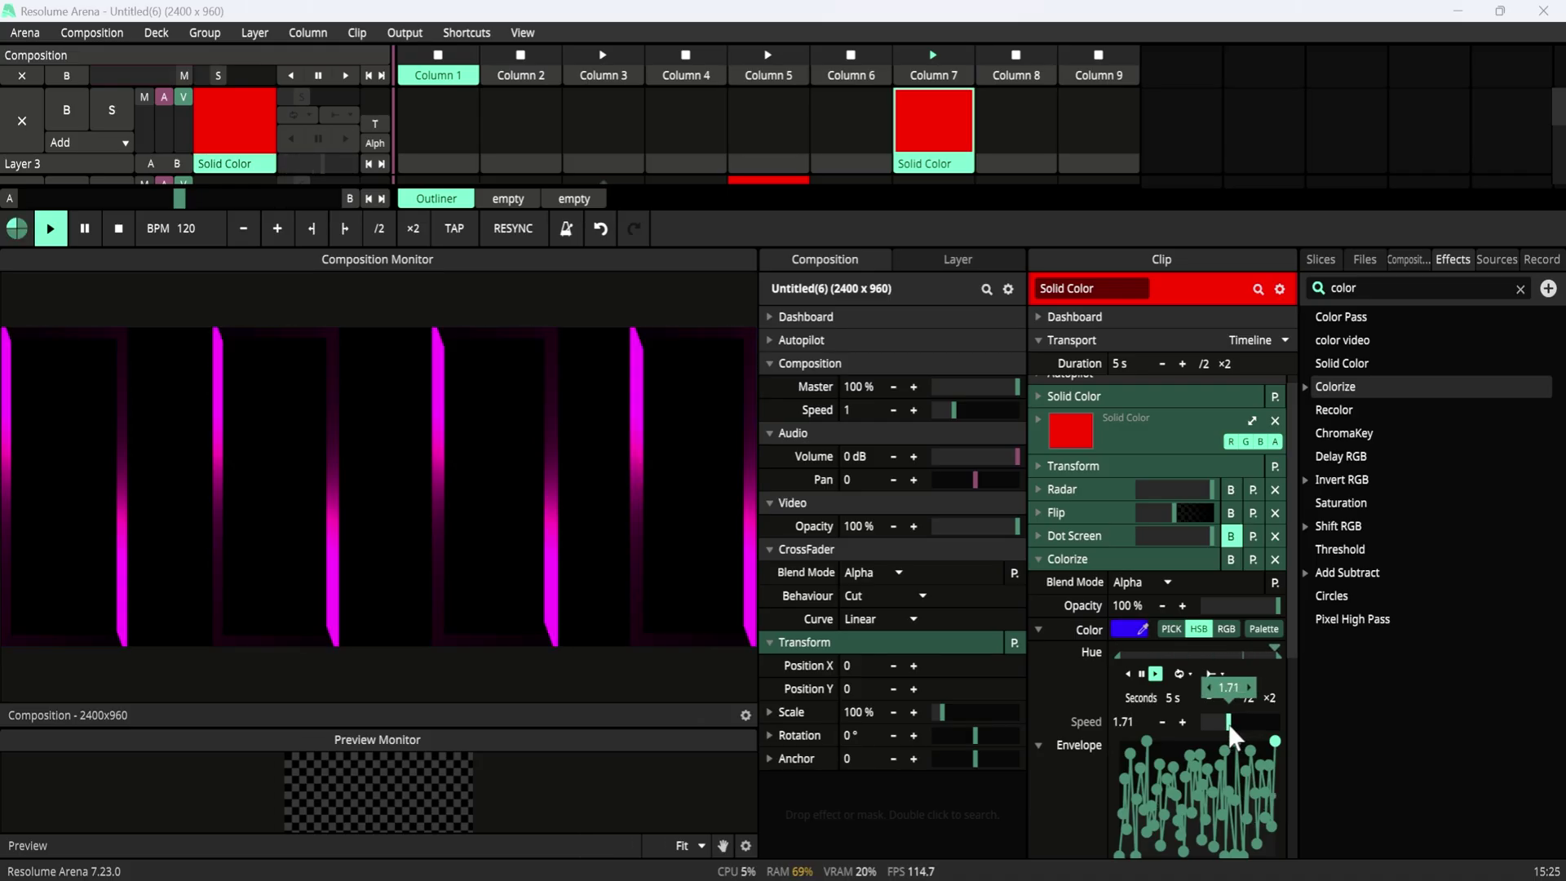
left_click_drag(1240, 726, 1212, 721)
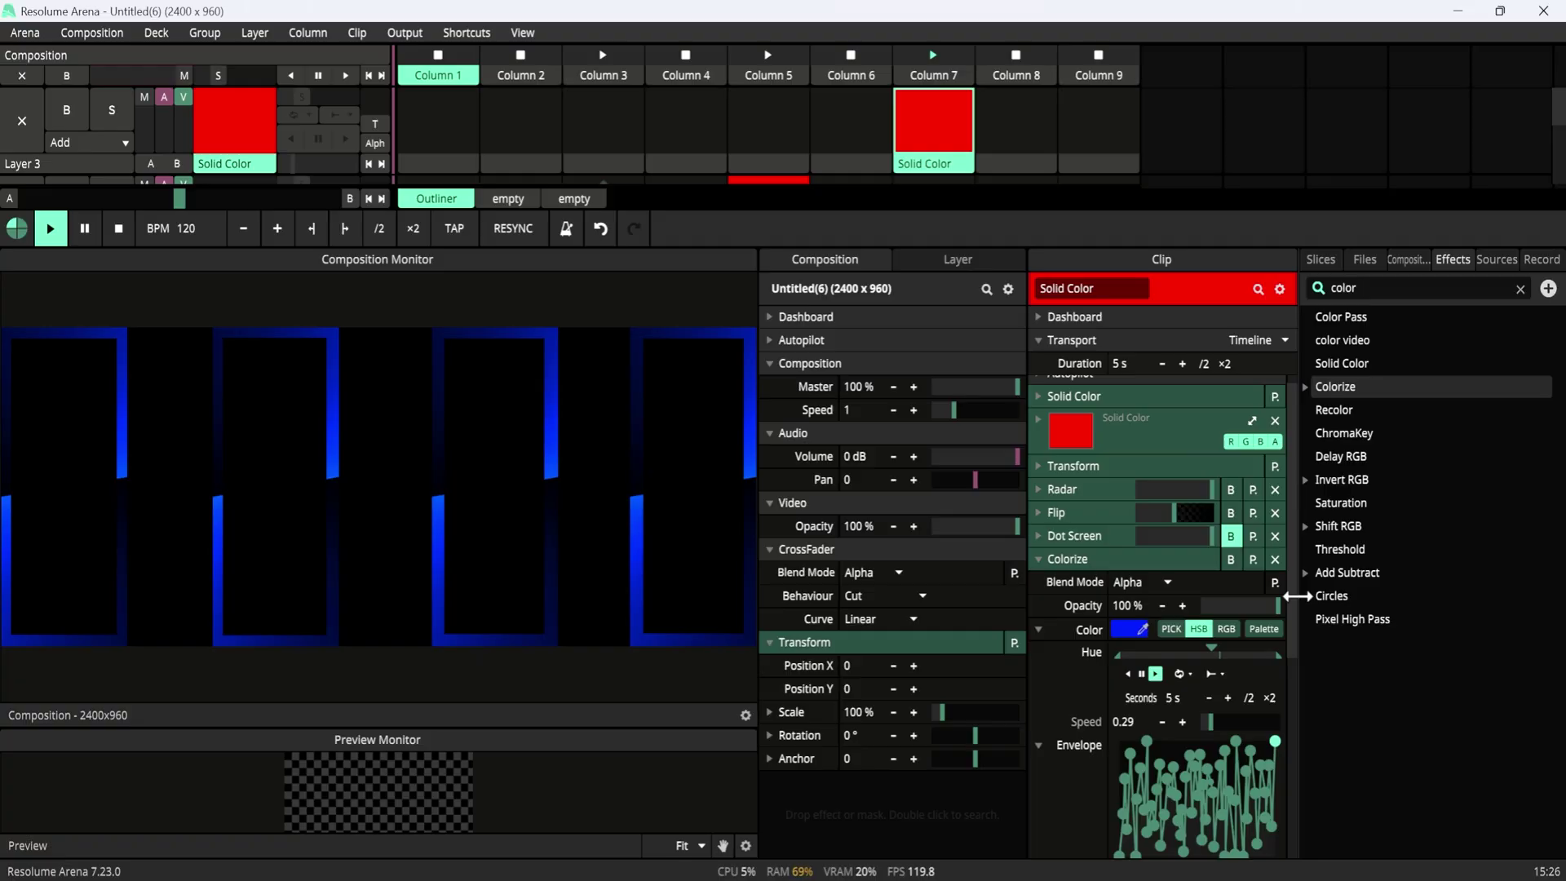
left_click_drag(1294, 599, 1294, 575)
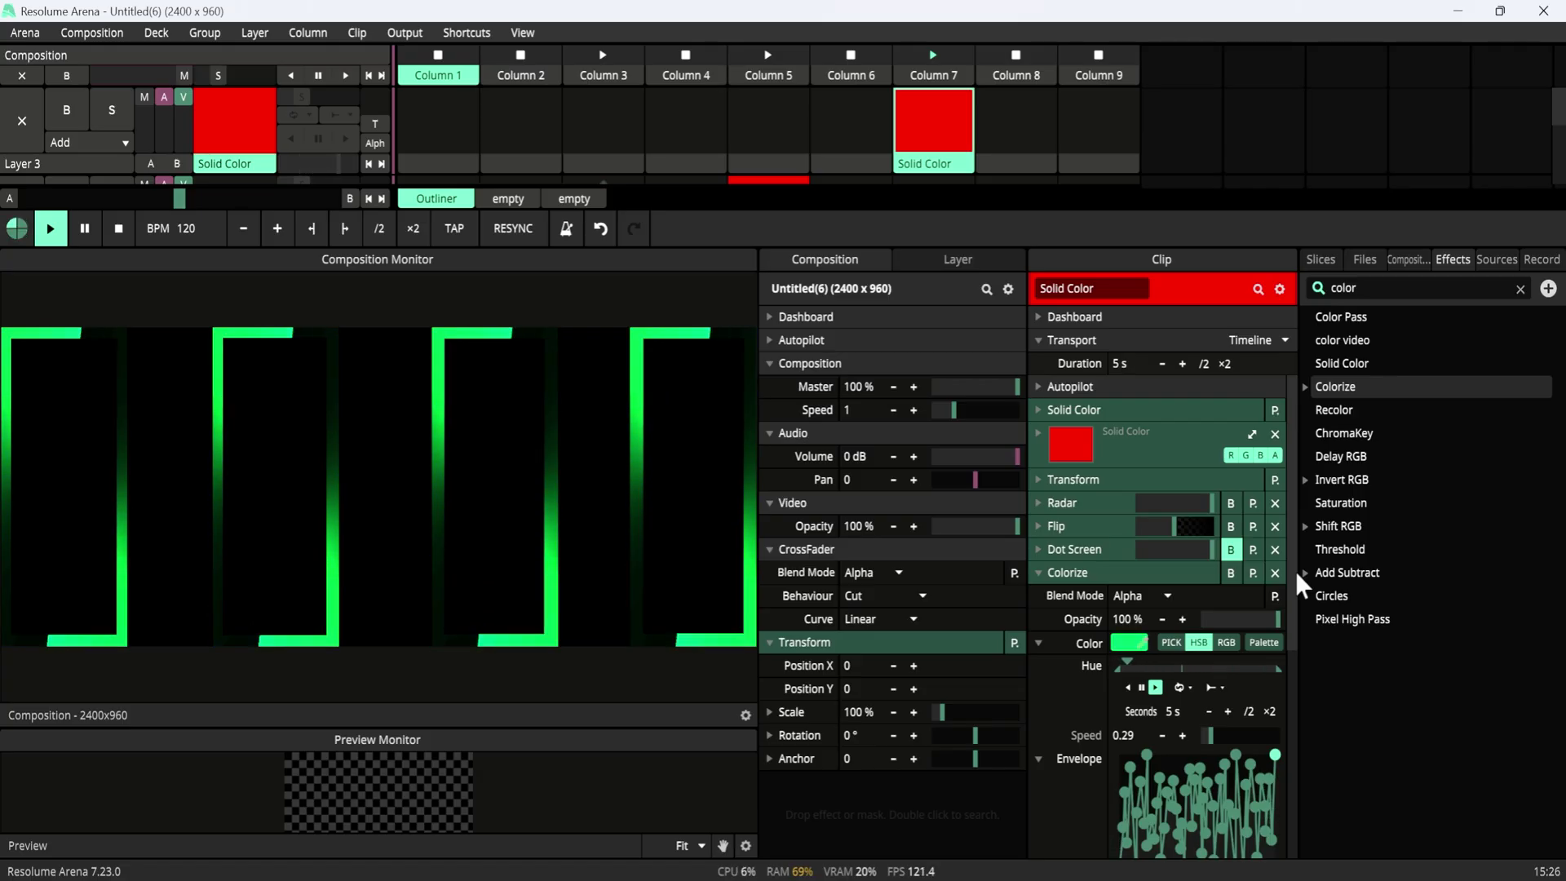
left_click_drag(1291, 570, 1298, 527)
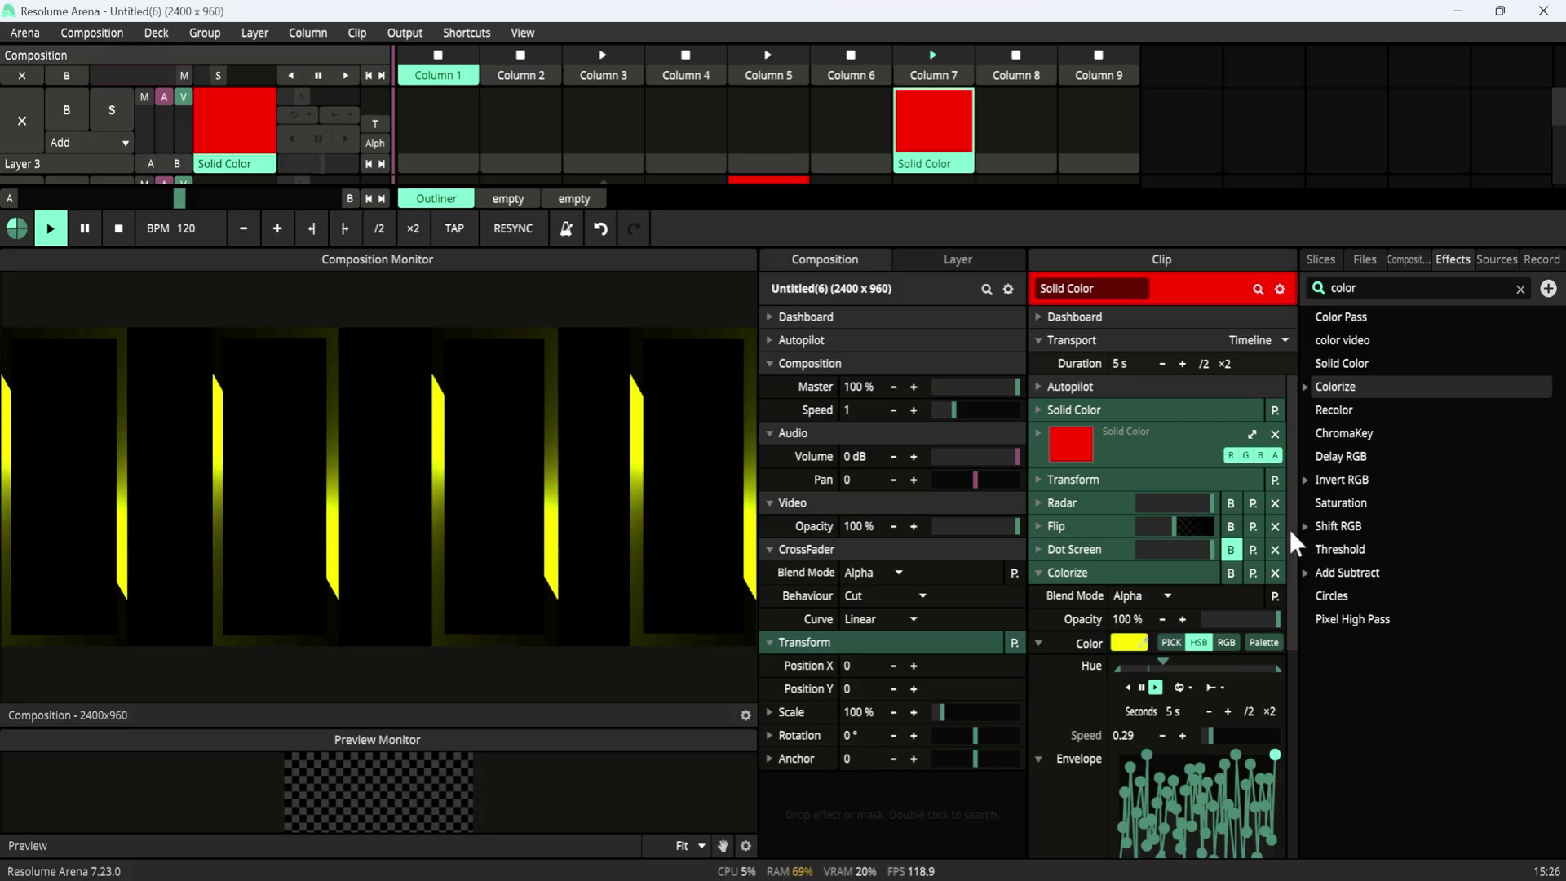